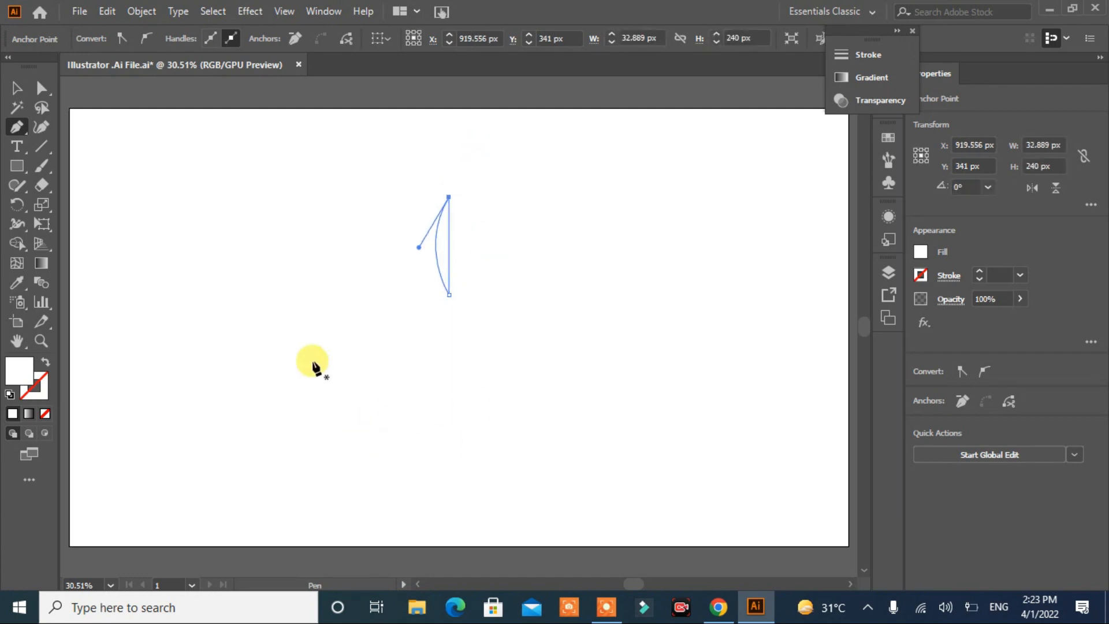
Step: Fill the curved blade shape with near-black (#070000)
left_click(14, 90)
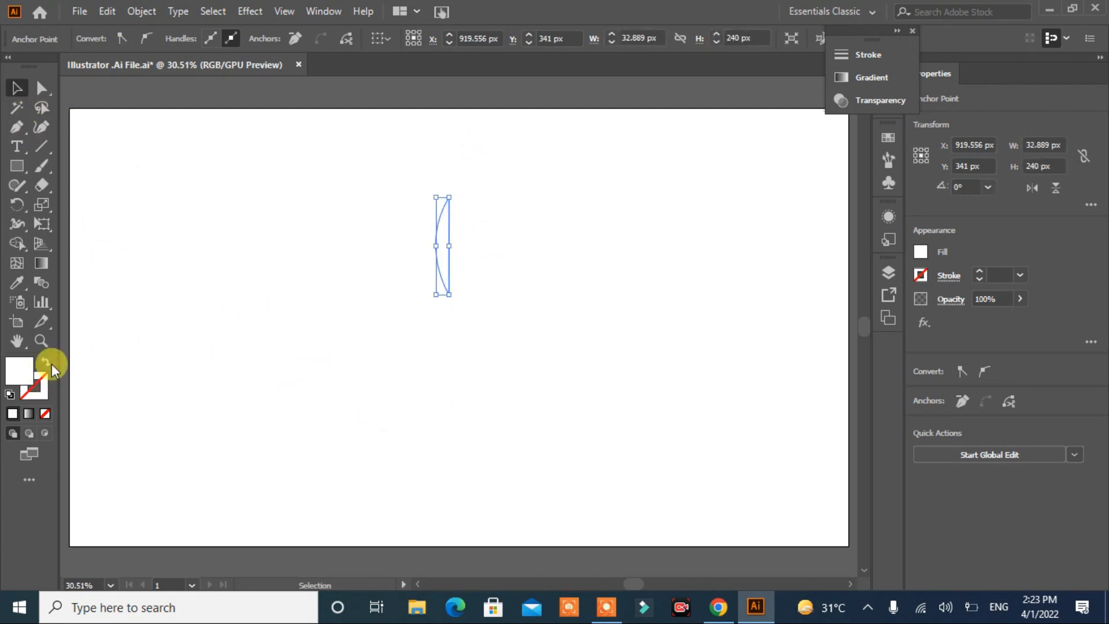
double_click(17, 370)
left_click(537, 395)
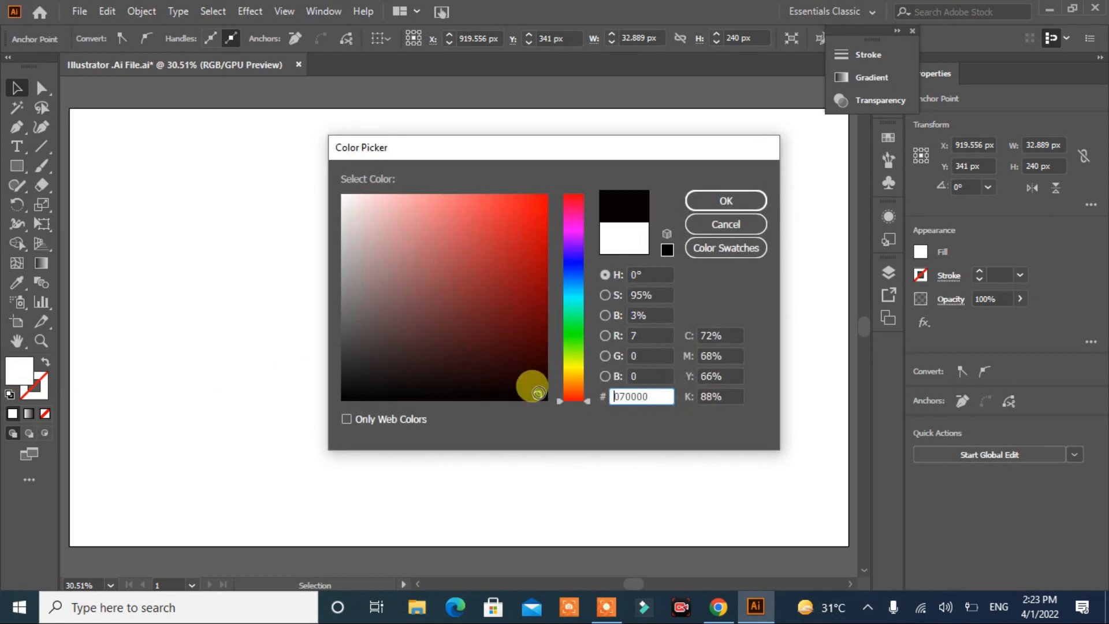
left_click(726, 201)
left_click(203, 199)
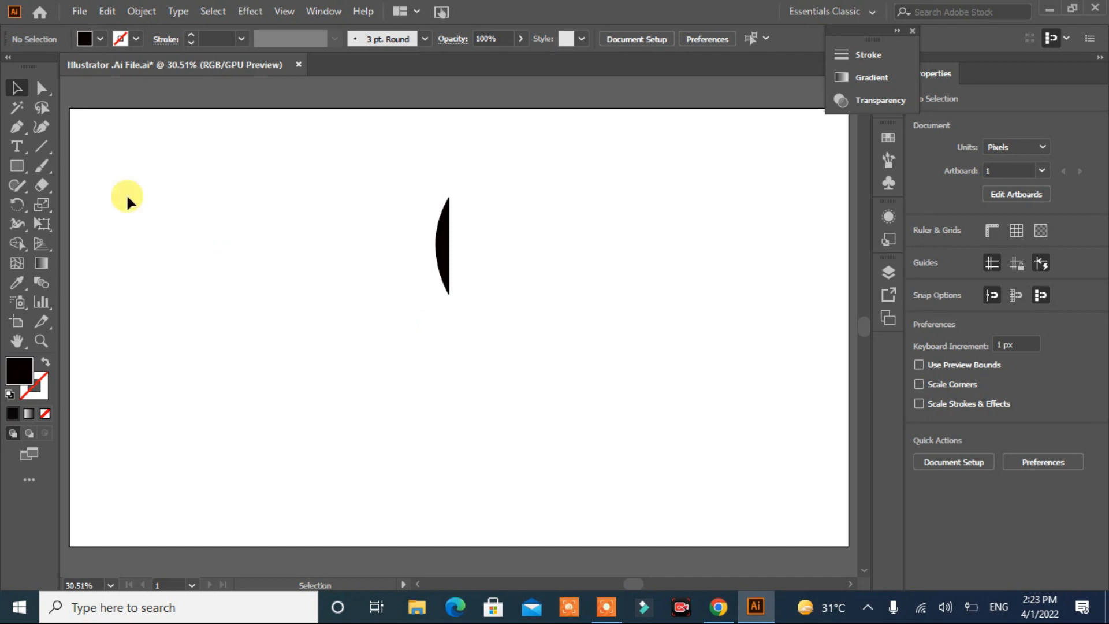
Step: Draw a small upright rectangle directly below the blade as the knife's collar
left_click(19, 167)
mouse_move(446, 296)
left_mouse_down()
mouse_move(457, 312)
mouse_move(452, 304)
left_mouse_up()
left_click(17, 88)
left_click(496, 345)
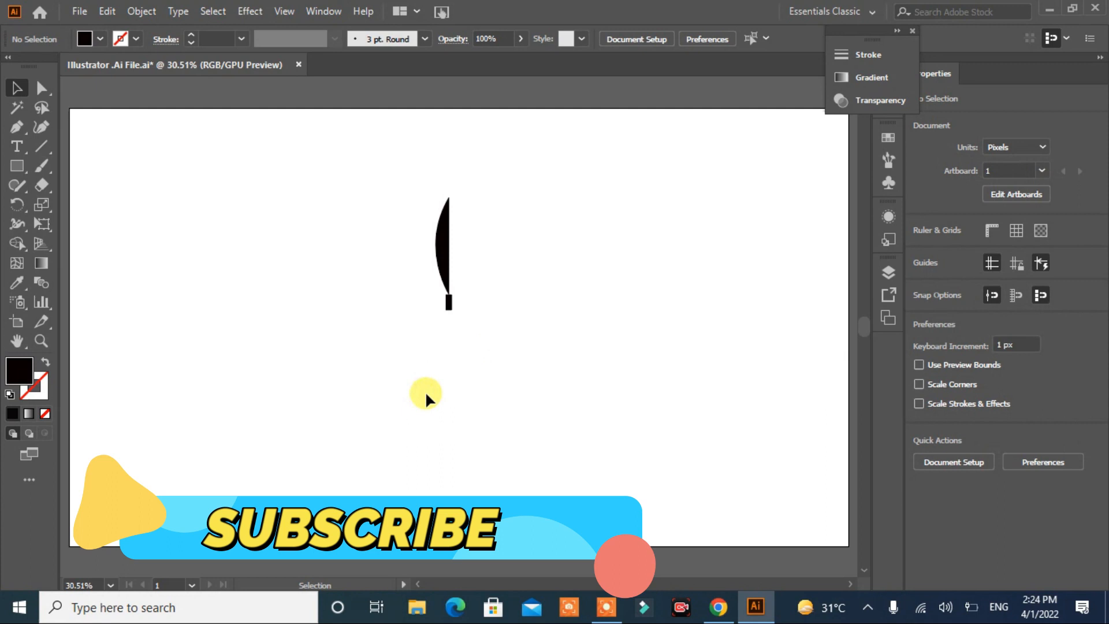
Step: Draw a handle rectangle about 23 by 154 px below the collar and nudge it right to line up with it
left_click(16, 166)
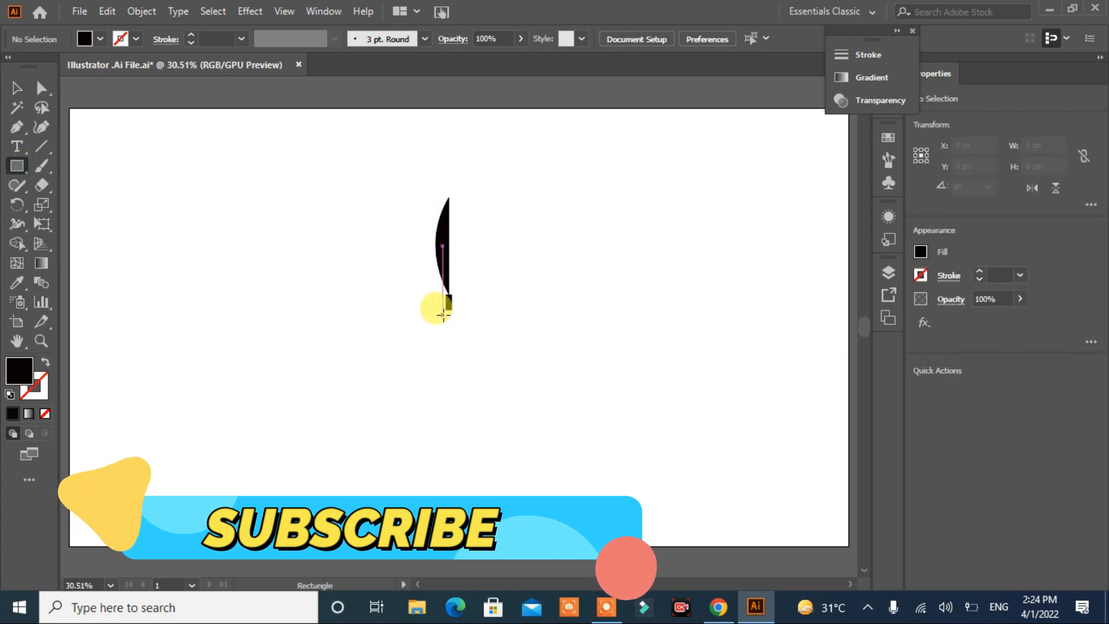
left_click_drag(443, 314, 454, 376)
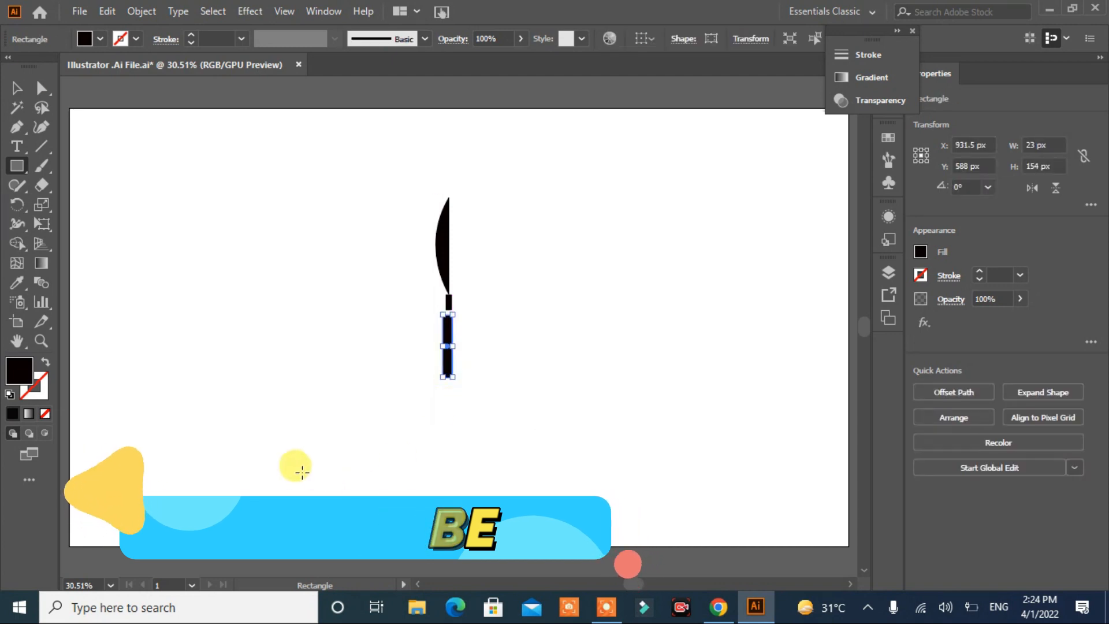
left_click(16, 90)
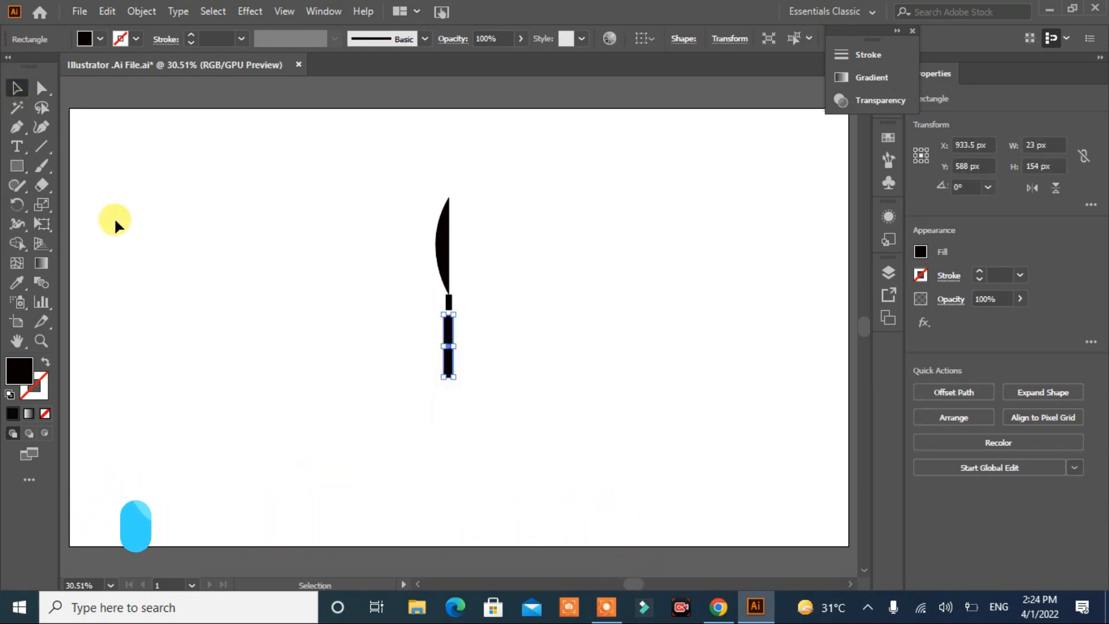
key("Right")
key("Right")
key("Right")
left_click(248, 345)
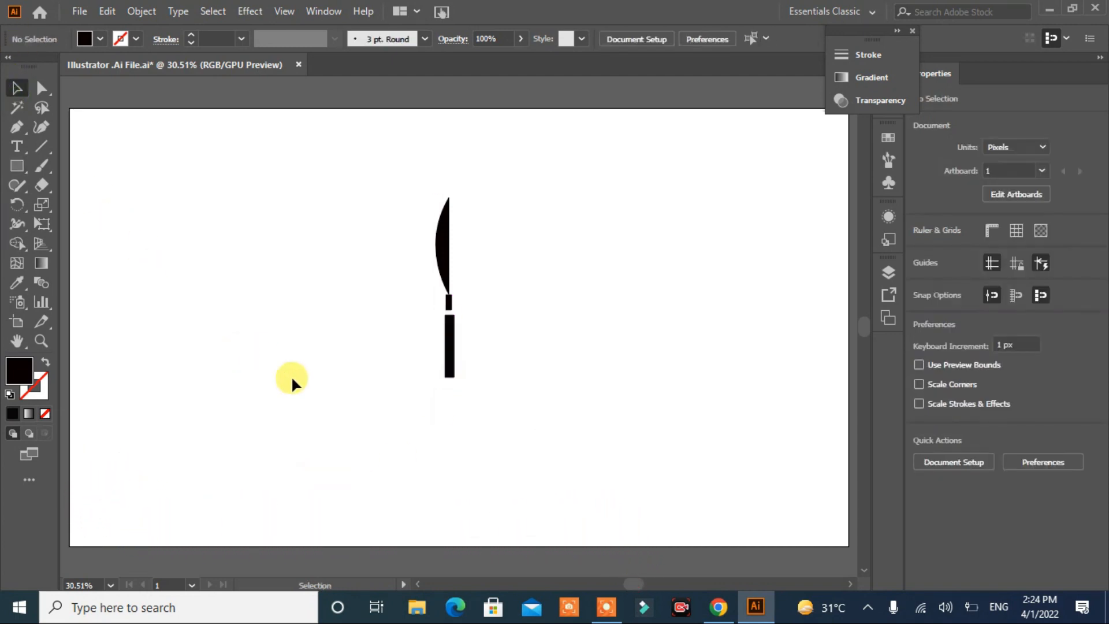
Step: Nudge the handle rectangle up to narrow the gap below the collar
left_click(451, 349)
key("Up")
key("Up")
key("Up")
key("Up")
left_click(459, 495)
Step: Taper the handle's upper end by shifting its top corners inward to X 946 px and X 929 px
left_click(450, 315)
left_click(41, 88)
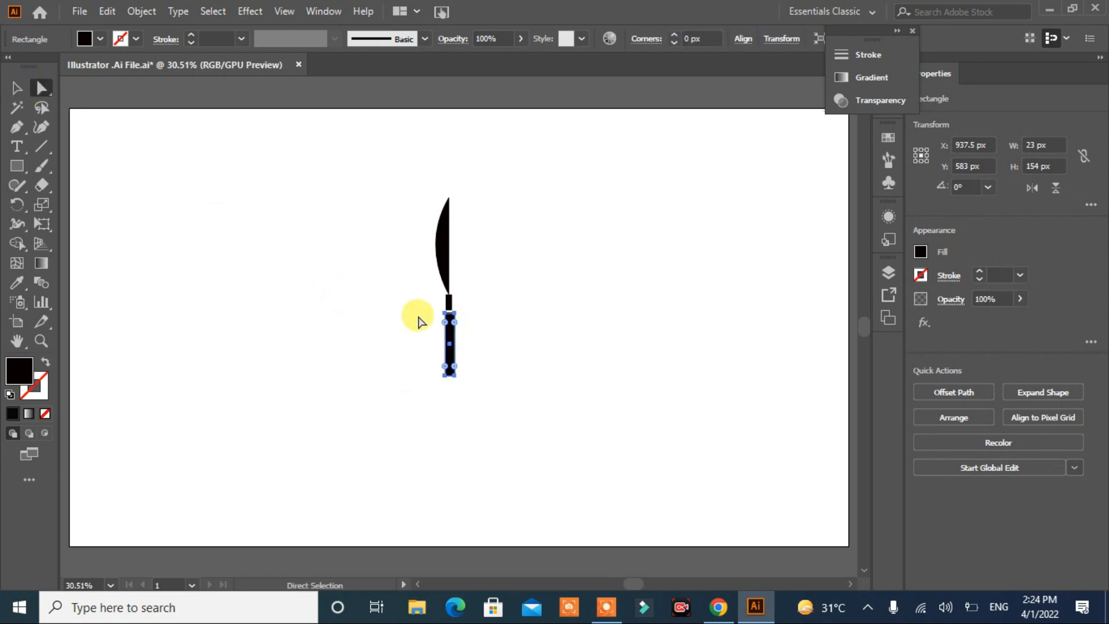
left_click(450, 312)
key("Left")
key("Left")
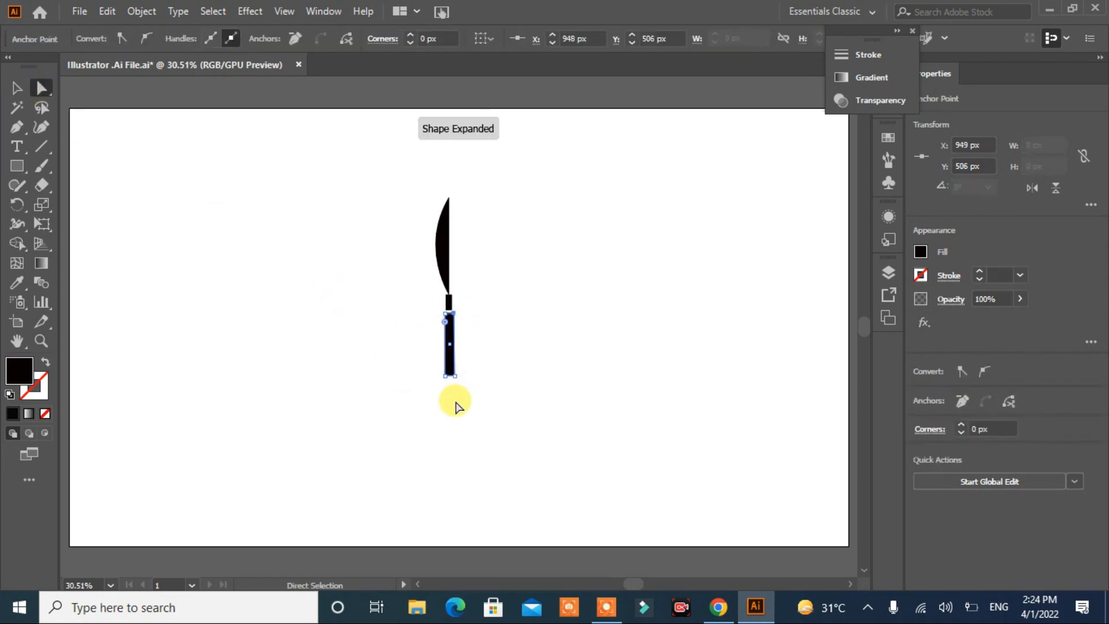
scroll(455, 401, "up", 1)
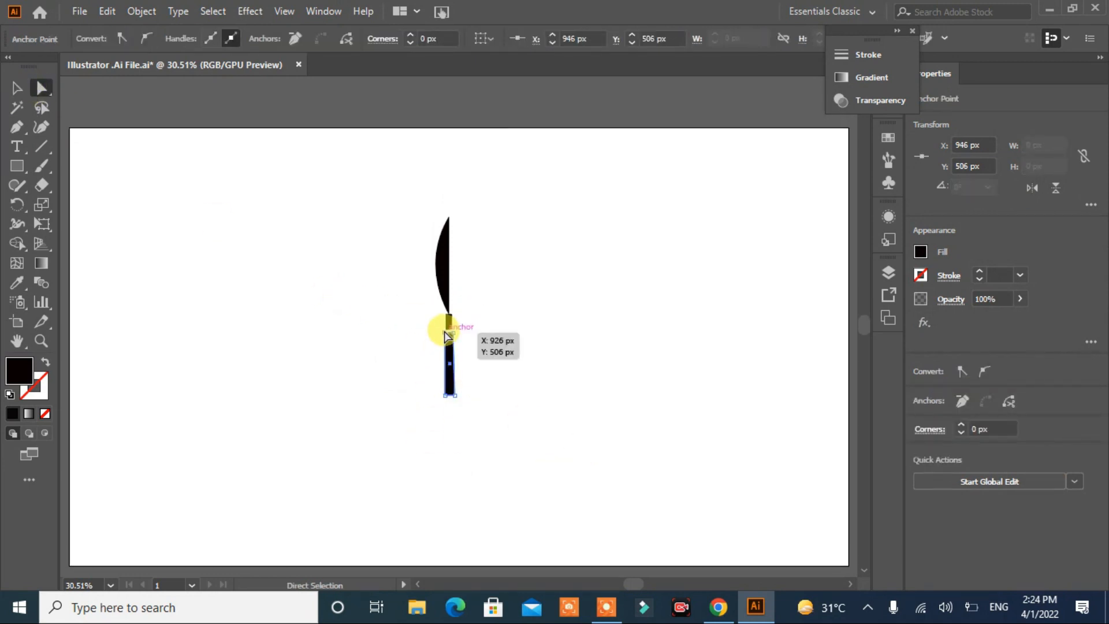
left_click(444, 332)
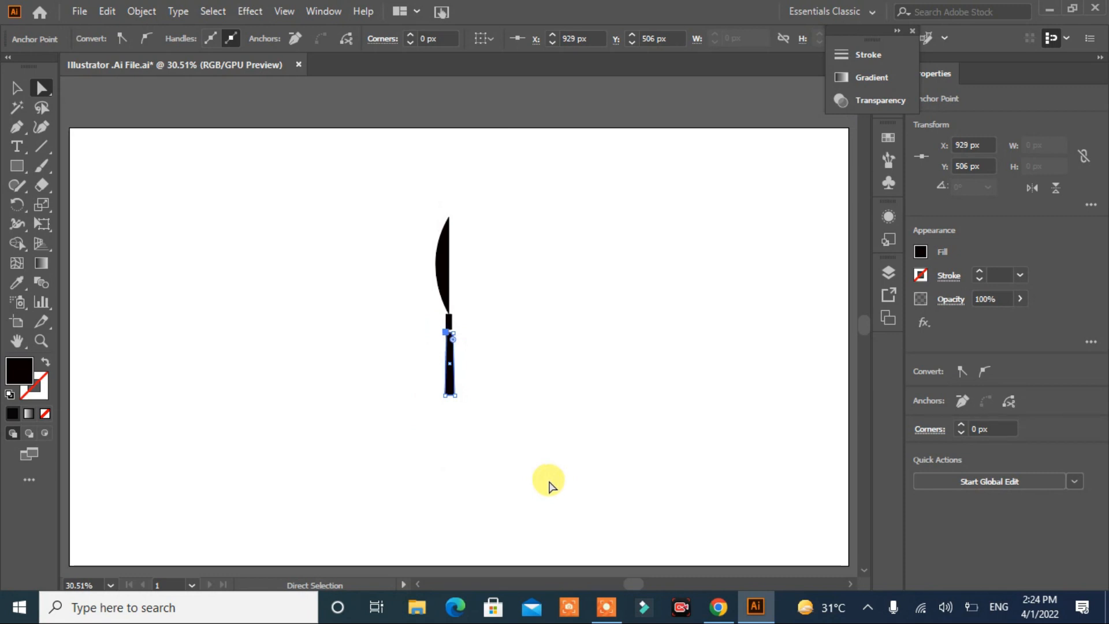
left_click(552, 485)
Step: Nudge the tapered handle slightly left so it sits centred under the collar
left_click(16, 87)
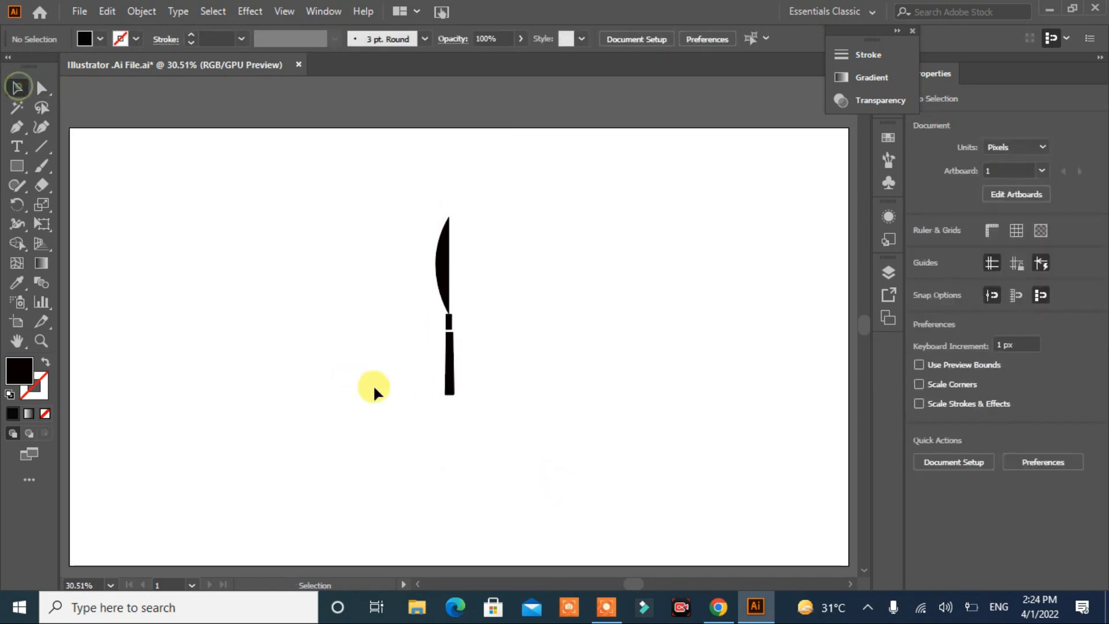
left_click(452, 363)
key("Left")
key("Left")
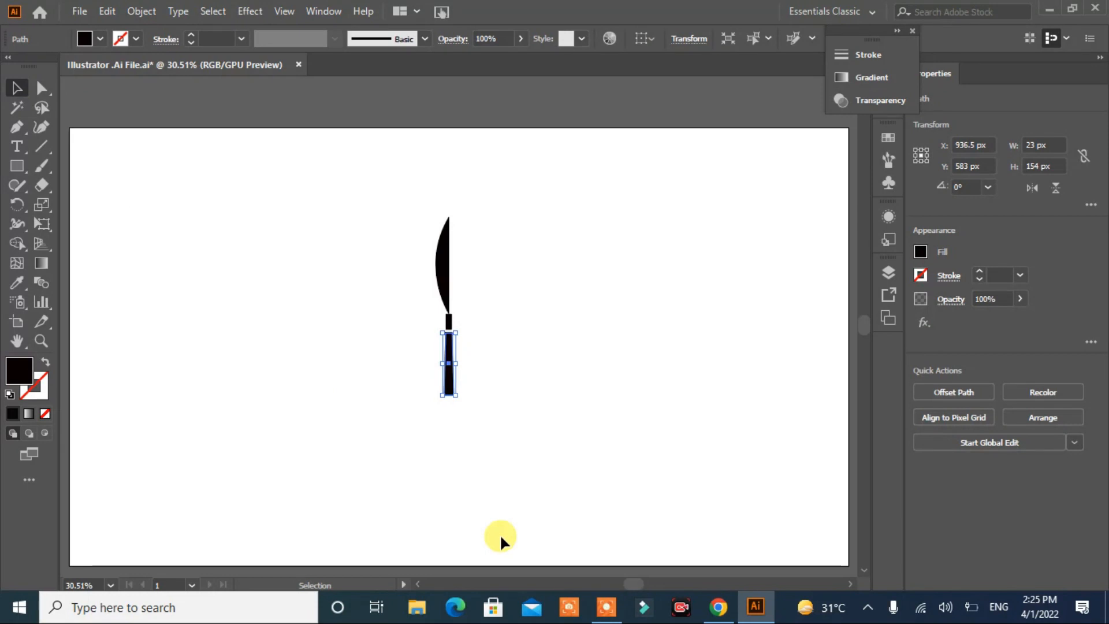
left_click(500, 533)
Step: Fully round the two bottom corners of the knife handle
left_click(451, 381)
left_click(40, 87)
left_click(336, 431)
left_click_drag(467, 386, 445, 426)
left_click(401, 461)
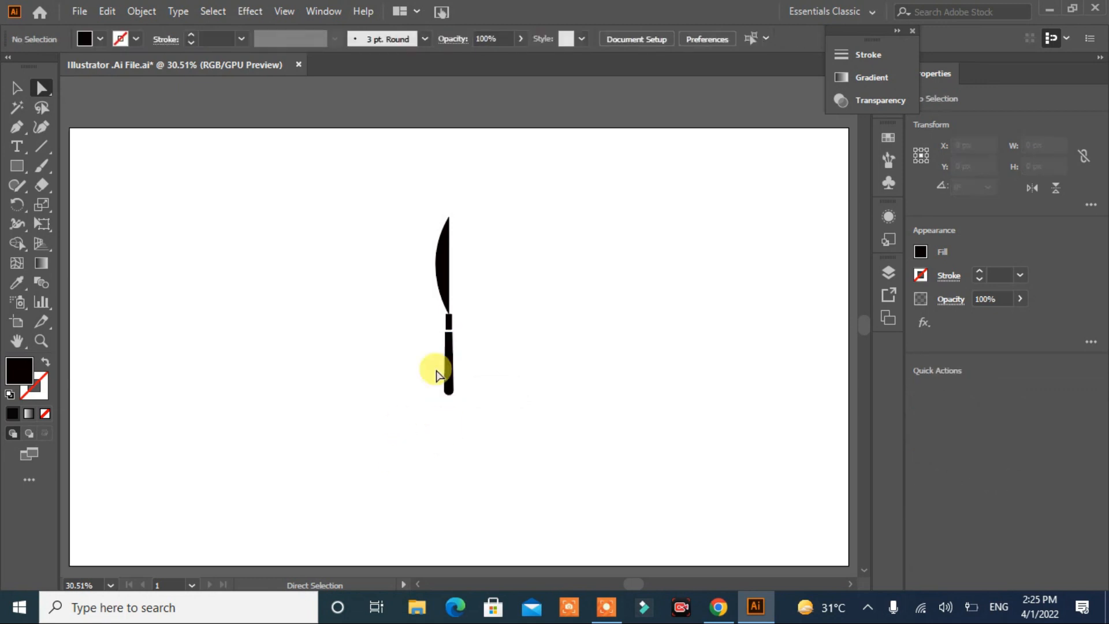
Step: Narrow the blade to about 24 px wide by pulling its curved side inward
left_click(438, 267)
key("v")
left_click_drag(435, 264, 441, 265)
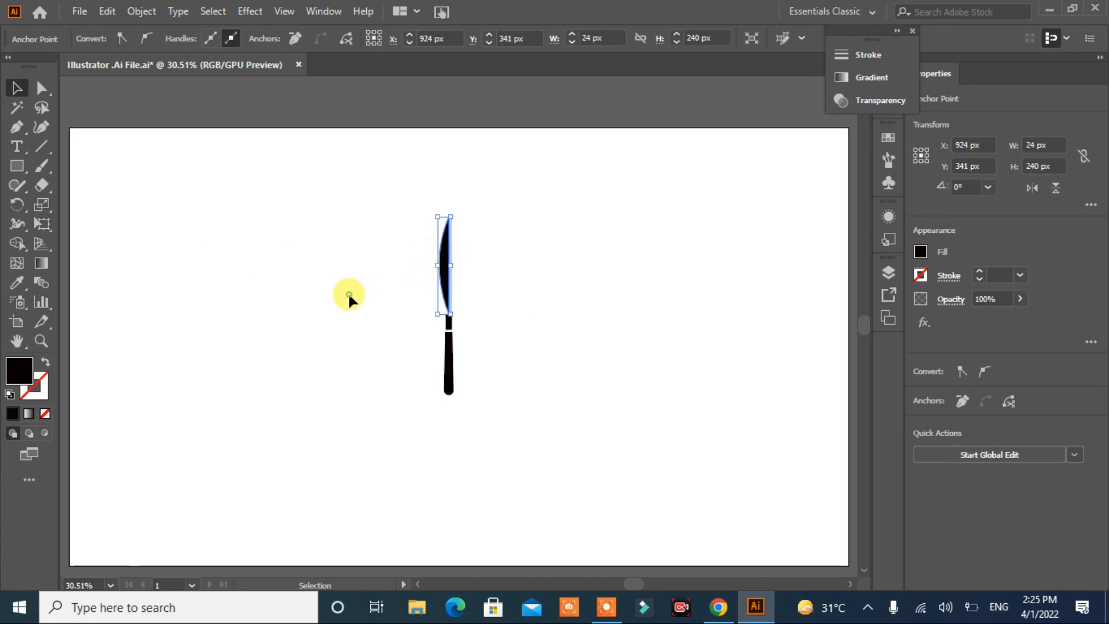
left_click(336, 297)
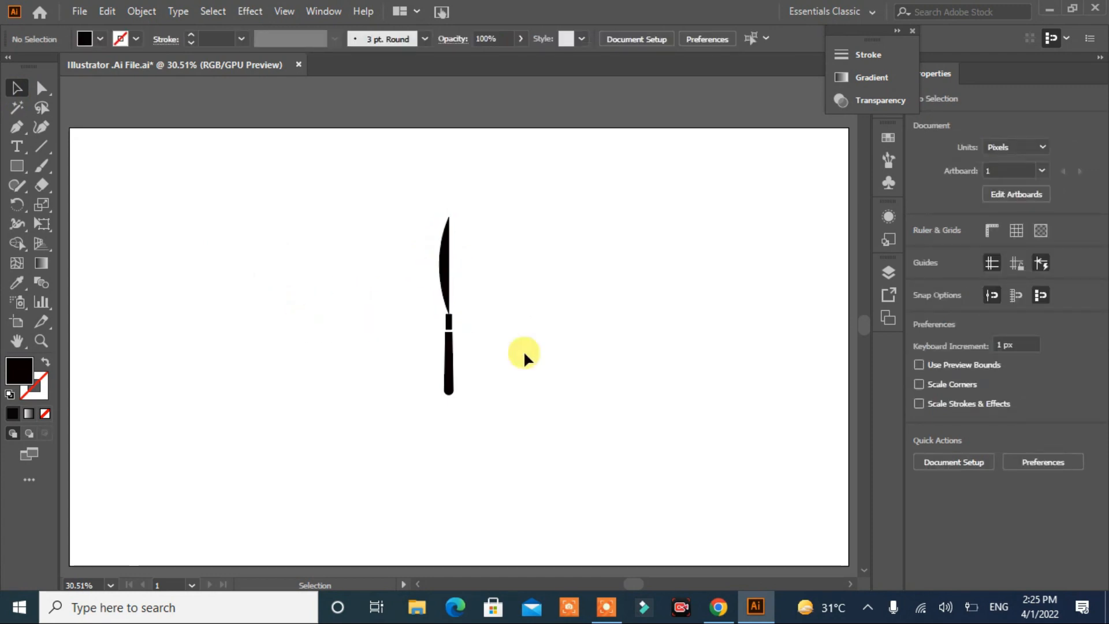
Step: Move the collar and handle together slightly left and up until they meet the blade's base
left_click_drag(491, 215, 555, 429)
left_click_drag(467, 315, 438, 378)
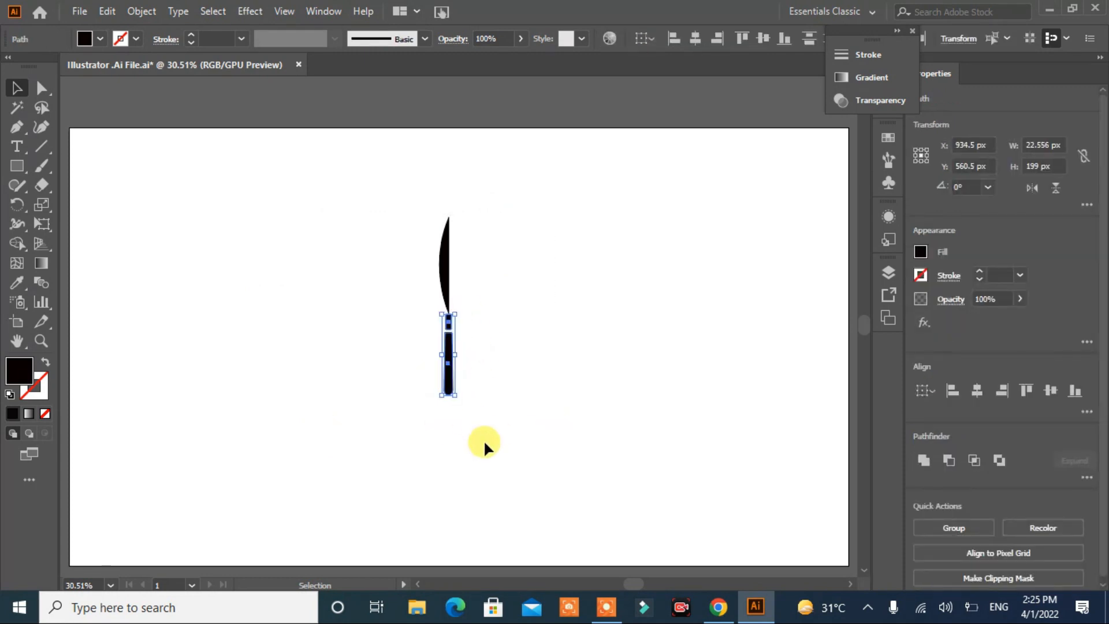
left_click(488, 398)
left_click_drag(482, 322, 396, 383)
key("Up")
key("Up")
key("Up")
key("Up")
key("Up")
key("Up")
key("Up")
key("Up")
key("Up")
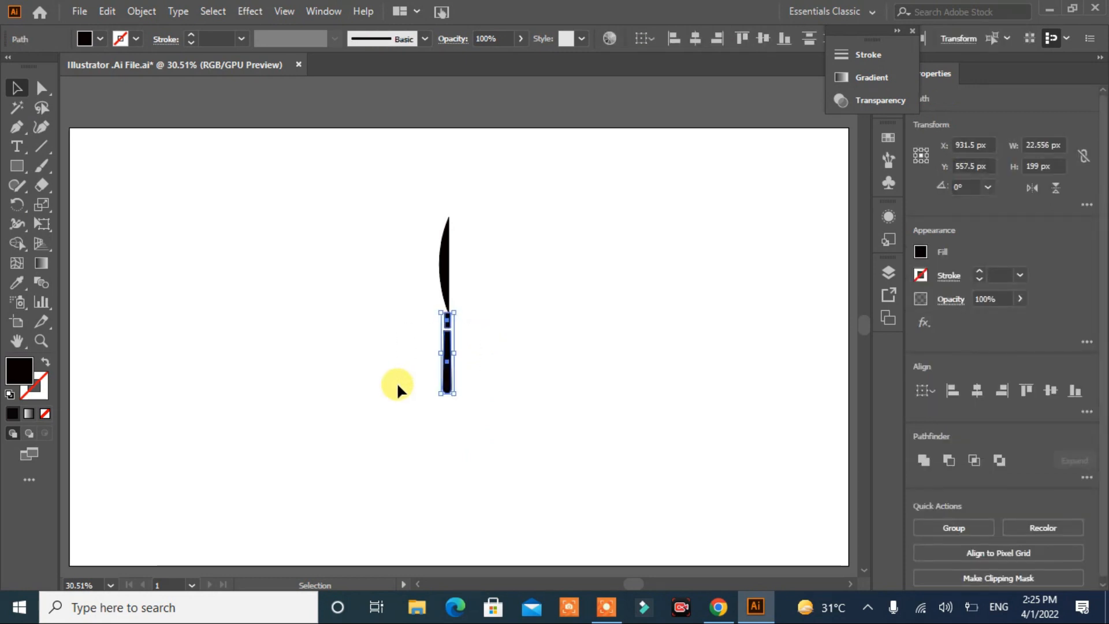
left_click(402, 396)
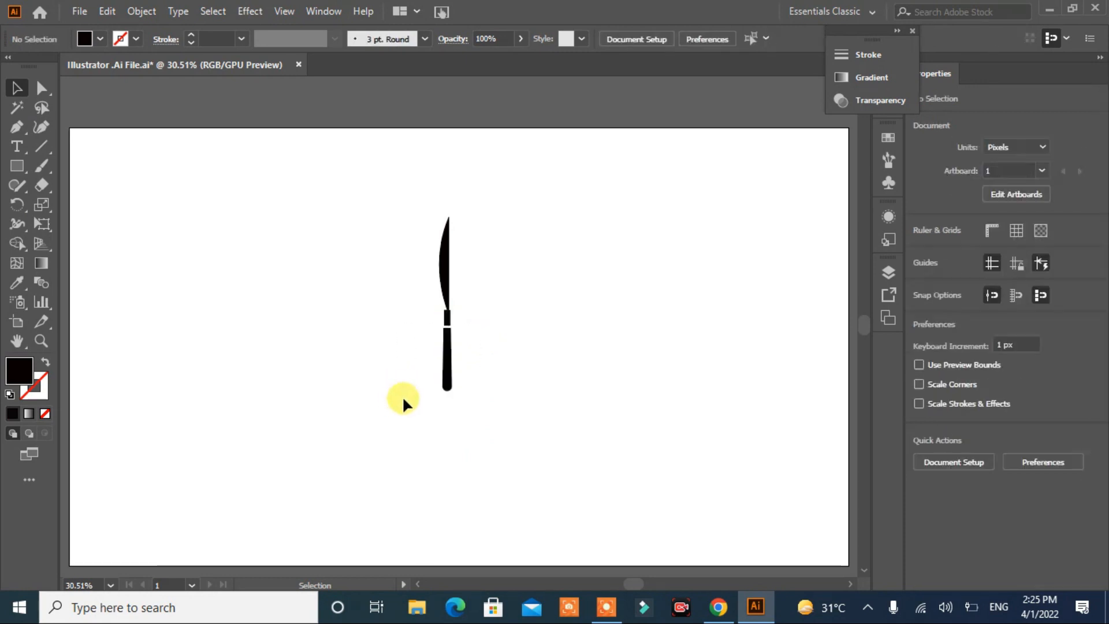
Step: Group the blade, collar and handle, and move the knife to the right part of the artboard
left_click_drag(499, 221, 313, 437)
right_click(442, 278)
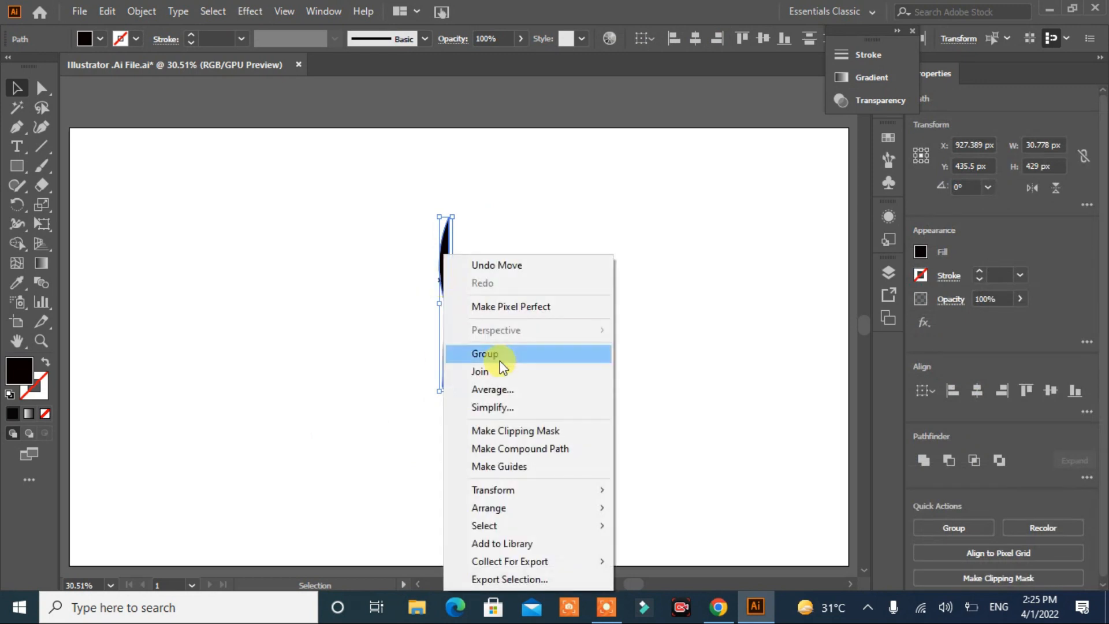
left_click(489, 354)
left_click(462, 317)
left_click_drag(445, 276, 639, 258)
left_click(410, 323)
Step: Draw an upright rectangle about 60 by 122 px in the artboard's left half as the fork head
left_click(17, 166)
left_click_drag(335, 215, 360, 264)
left_click(302, 330)
left_click(599, 329)
Step: Draw a narrow bar about 8 by 172 px and place it over the fork head, extending past its top
left_click(17, 166)
left_click_drag(152, 216, 154, 284)
left_click(17, 88)
left_click_drag(152, 234, 358, 207)
Step: Copy the narrow bar twice to the right at 16 px spacing and group the three bars
key("alt")
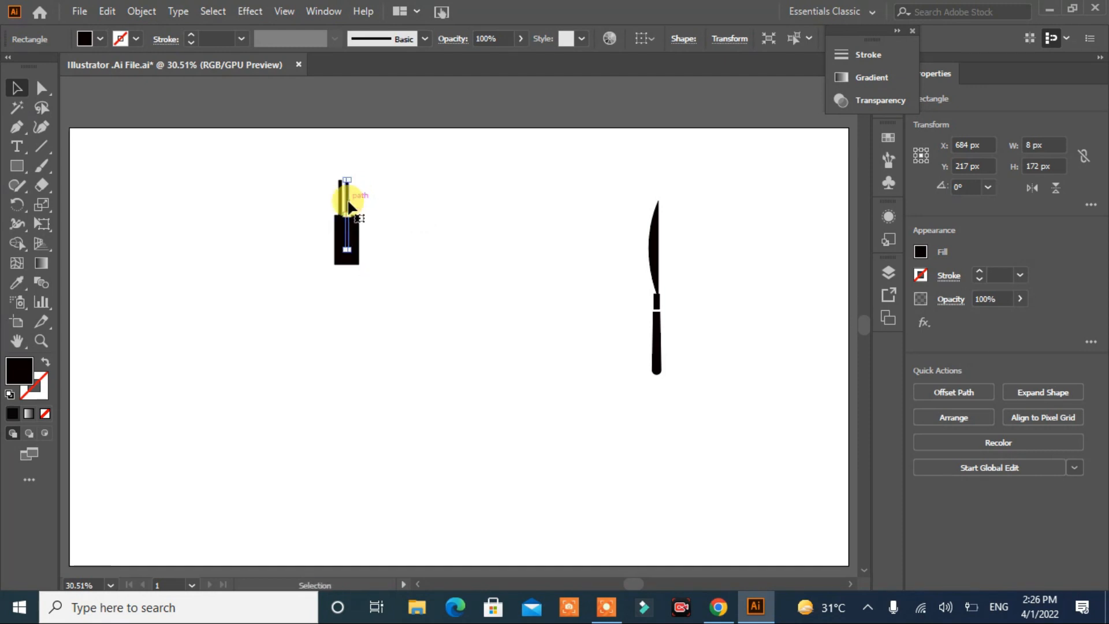
key("ctrl+d")
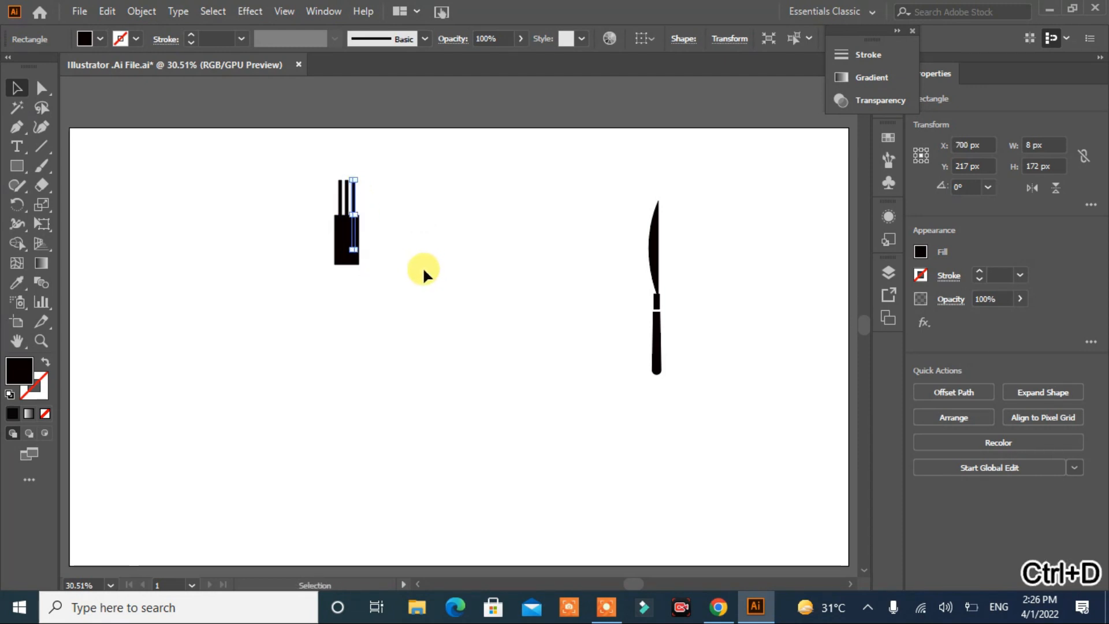
left_click(424, 273)
left_click_drag(403, 180, 268, 190)
left_click(922, 466)
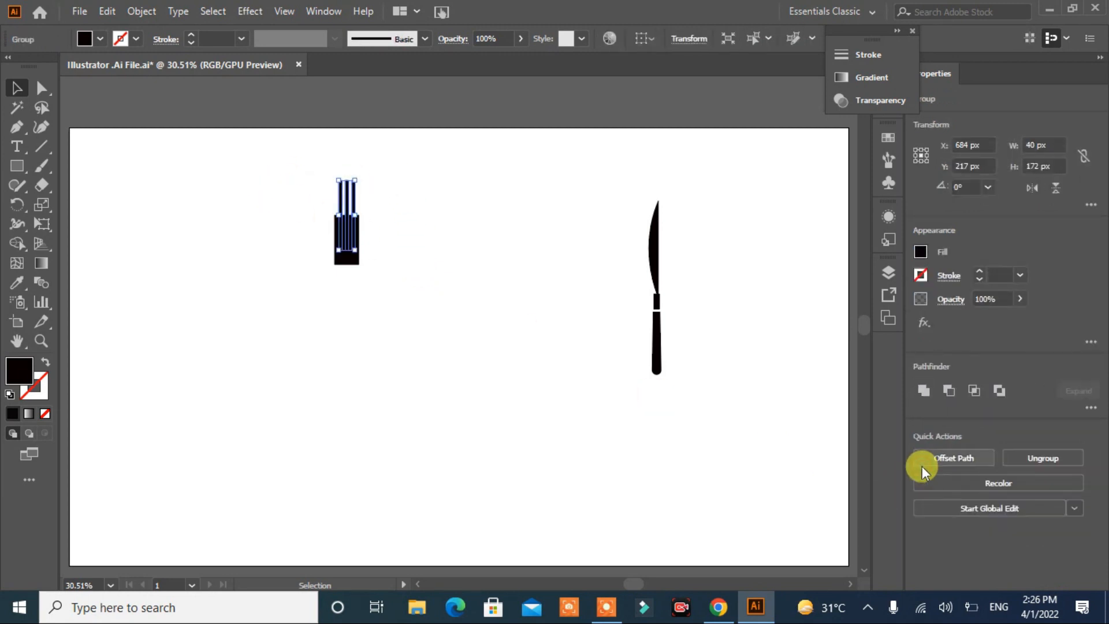
left_click(502, 404)
Step: Centre the grouped bars horizontally on the fork head and subtract them from it to cut the tines
left_click_drag(390, 178, 276, 346)
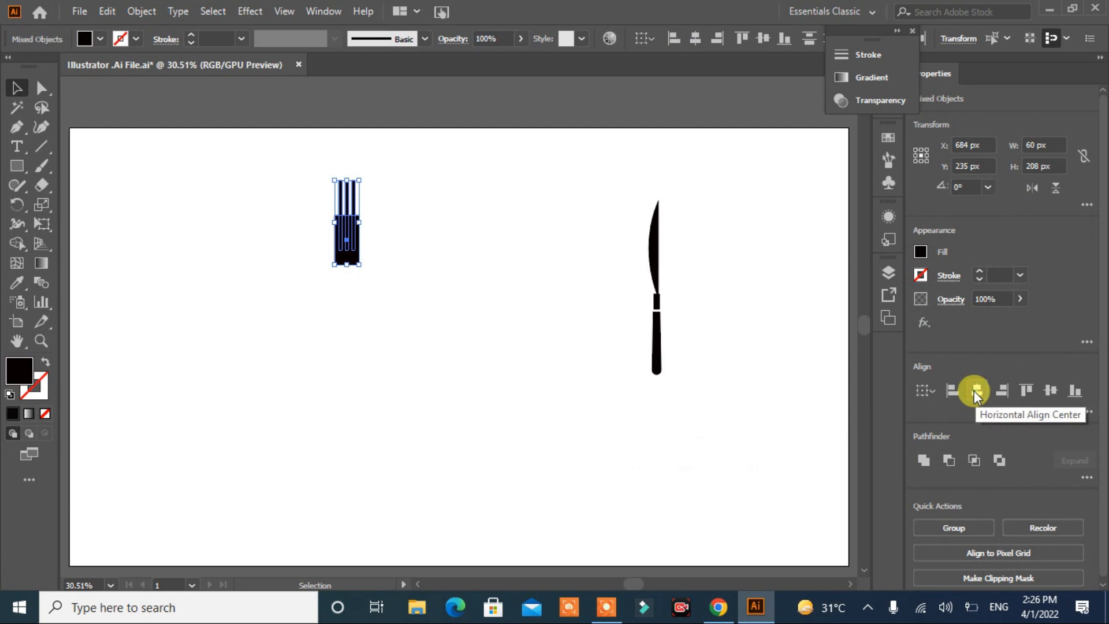
left_click(975, 391)
left_click(519, 405)
left_click_drag(377, 199, 275, 332)
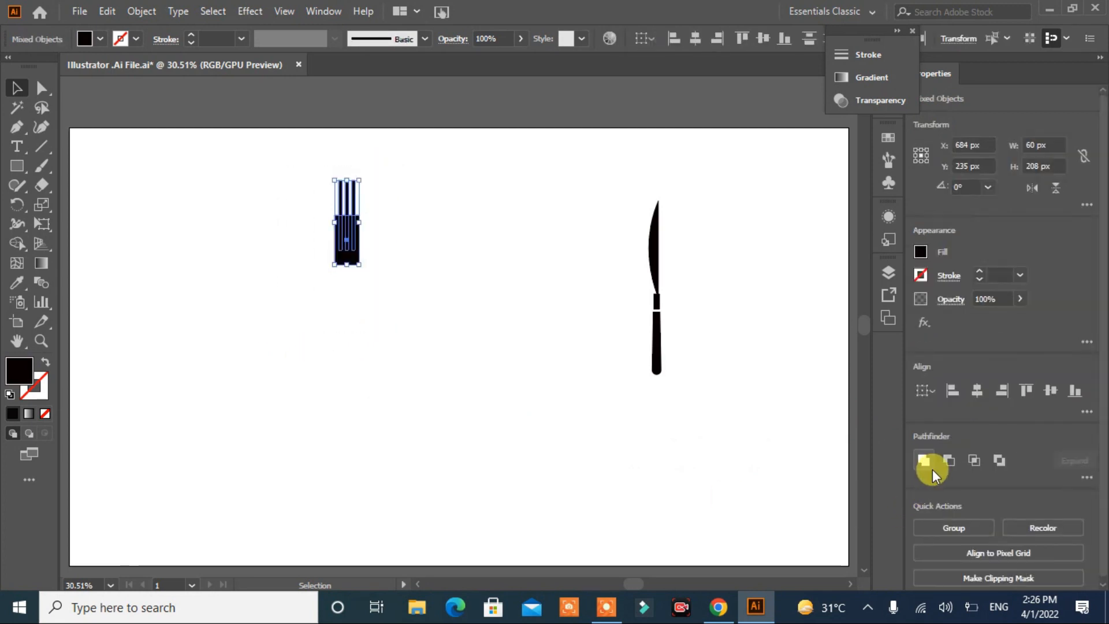
left_click(931, 468)
left_click(475, 392)
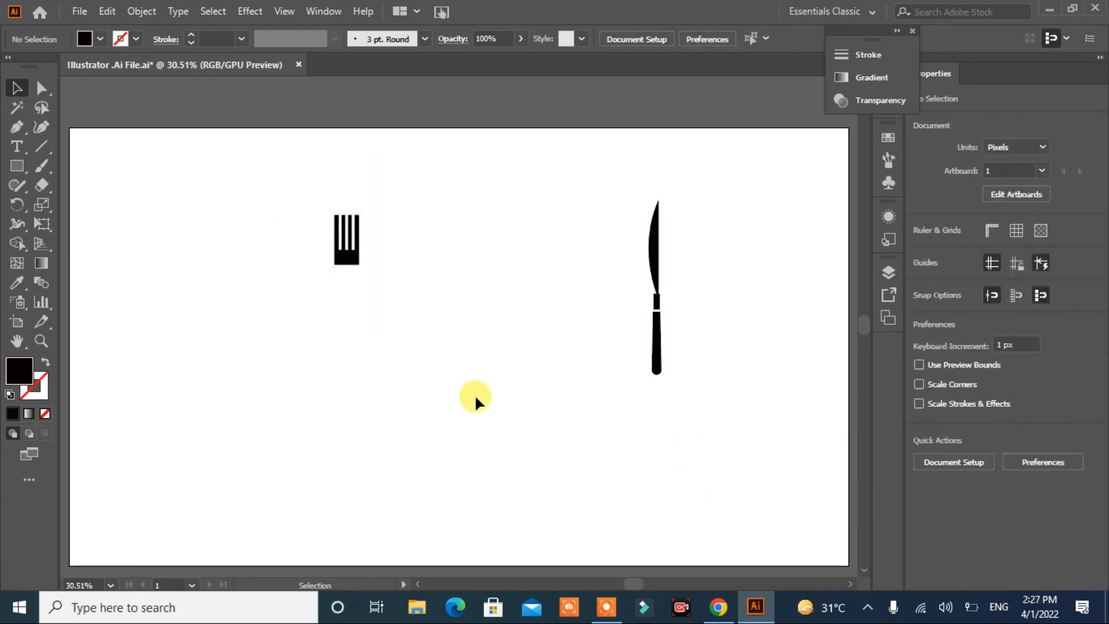
Step: Round the top corners of the fork's tines with a 4 px radius
left_click(347, 258)
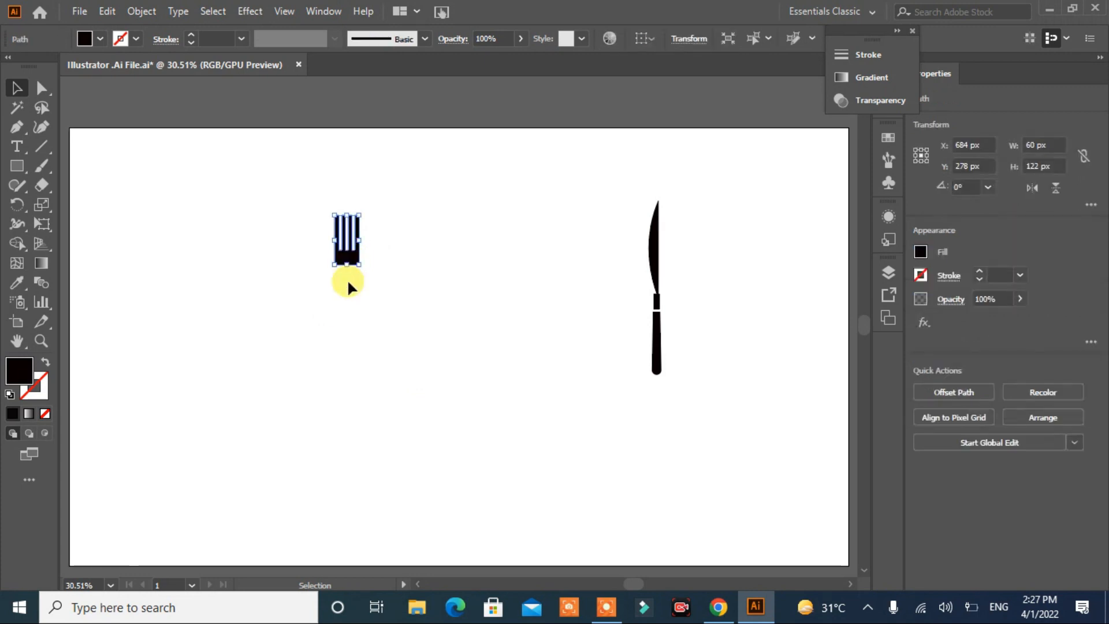
left_click(42, 87)
left_click_drag(377, 213, 292, 222)
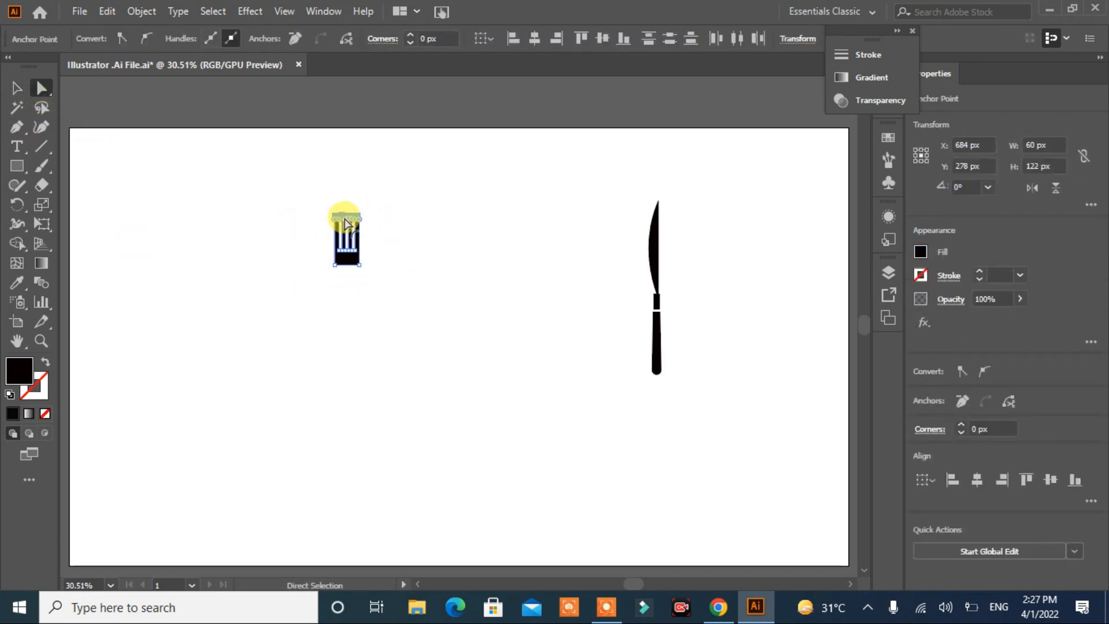
left_click(325, 296)
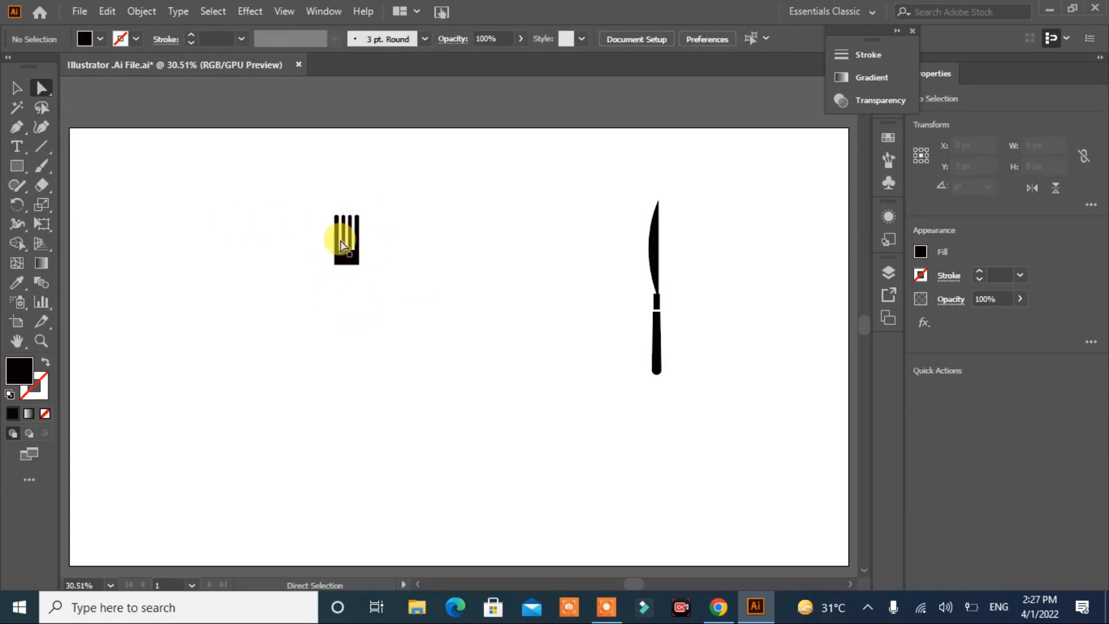
left_click(344, 229)
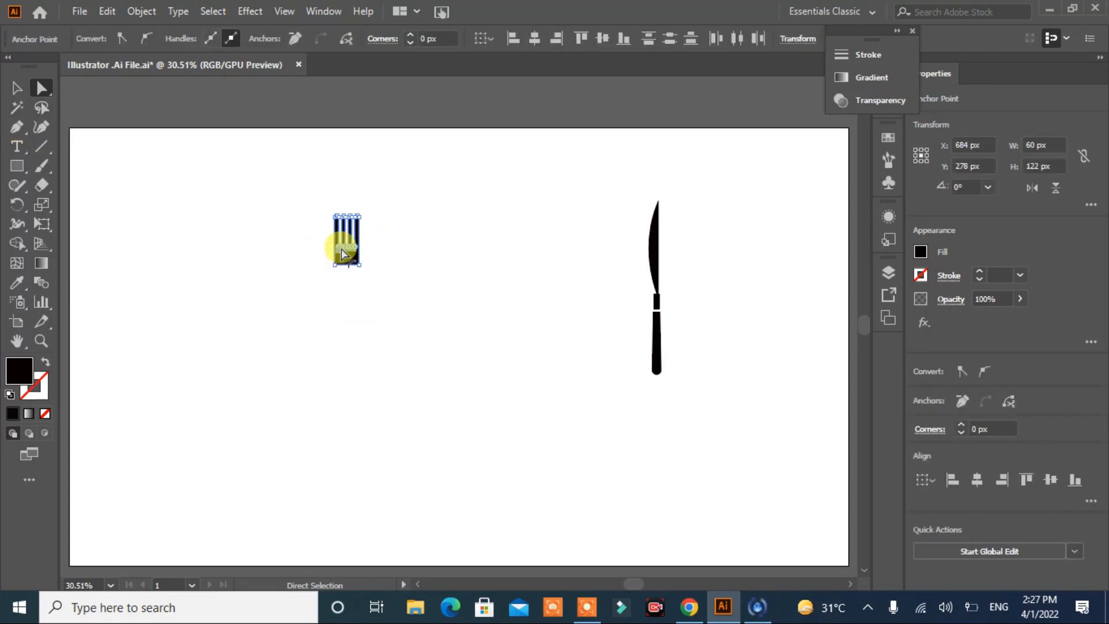
left_click(420, 238)
Step: Draw a fork handle about 26 by 222 px below the head and taper its upper end, shifting the top-right corner to X 689 px
left_click(16, 166)
left_click_drag(340, 267, 351, 359)
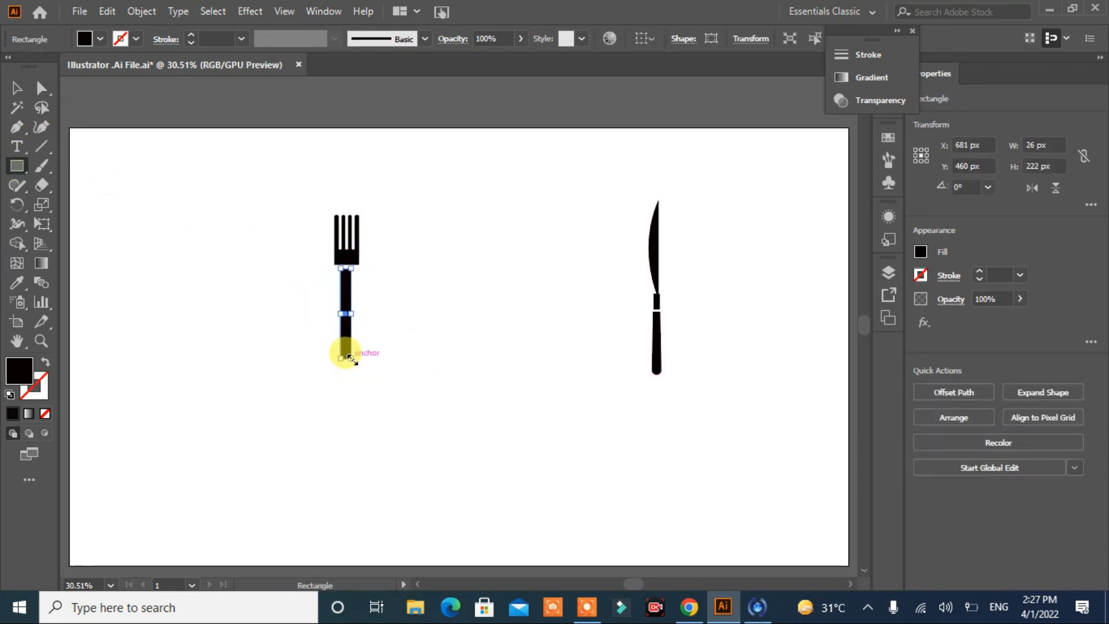
left_click(41, 88)
left_click(350, 271)
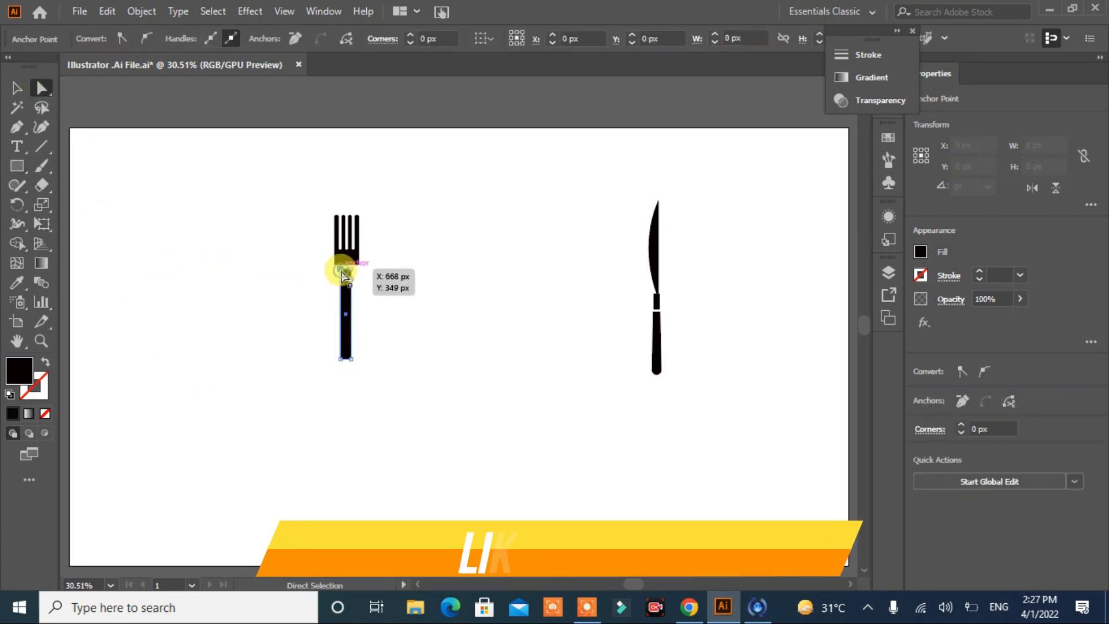
key("Right")
left_click(351, 270)
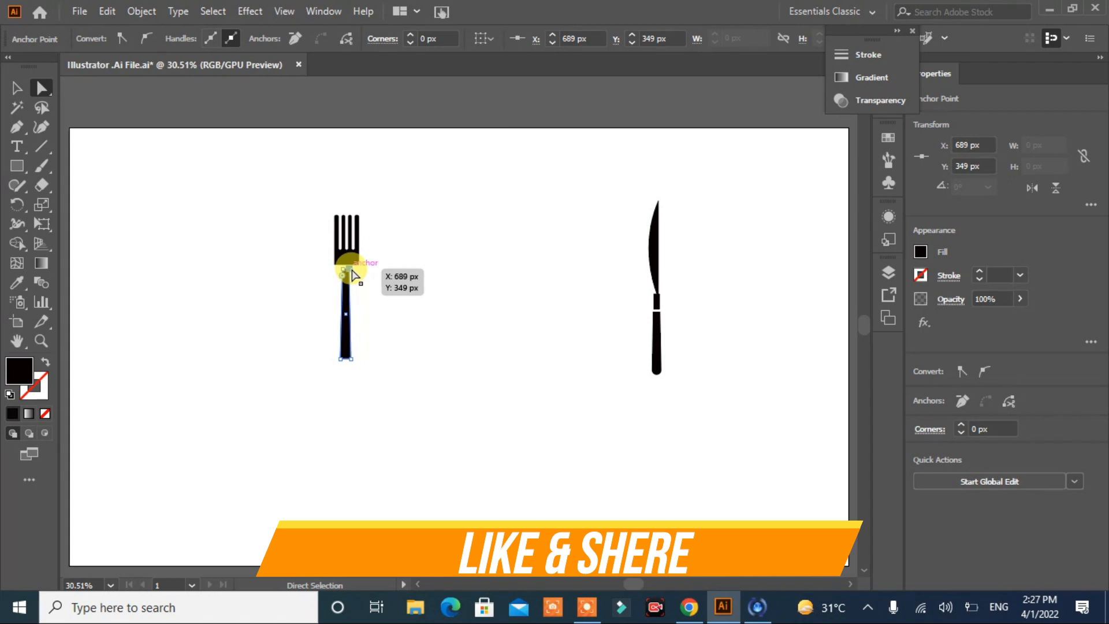
left_click(372, 290)
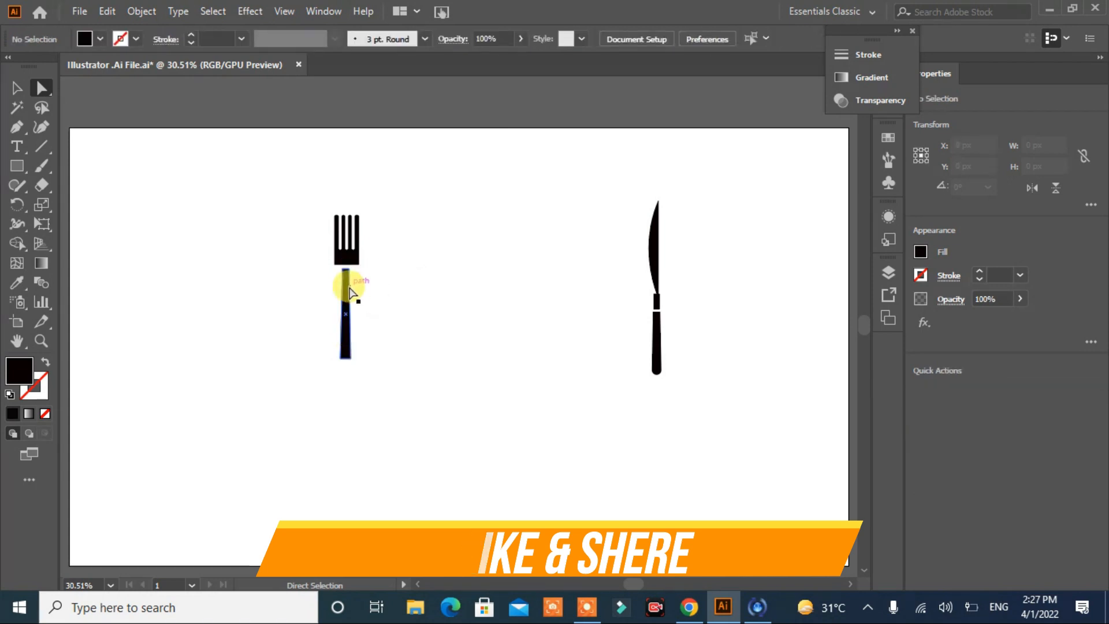
Step: Move the fork handle up so its narrow end meets the underside of the fork head, centred beneath it
left_click_drag(349, 287, 347, 284)
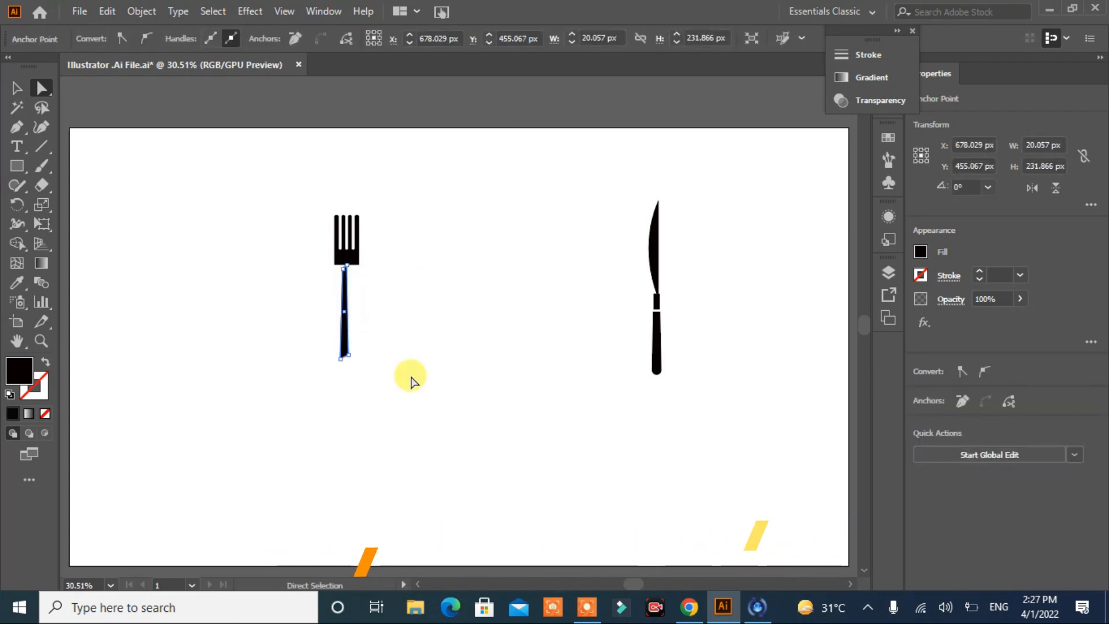
key("ctrl+z")
left_click(17, 88)
left_click(172, 244)
left_click_drag(344, 326, 341, 306)
left_click(403, 321)
Step: Round the two lower corners of the fork head where it meets the handle
left_click(356, 259)
left_click(41, 88)
left_click(373, 278)
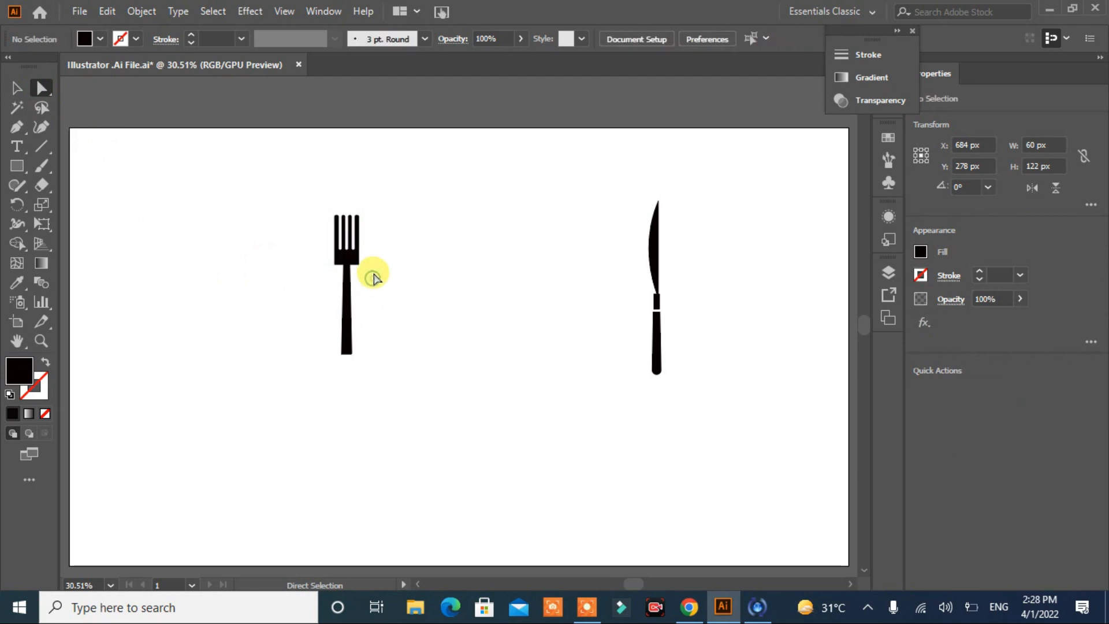
left_click(334, 266)
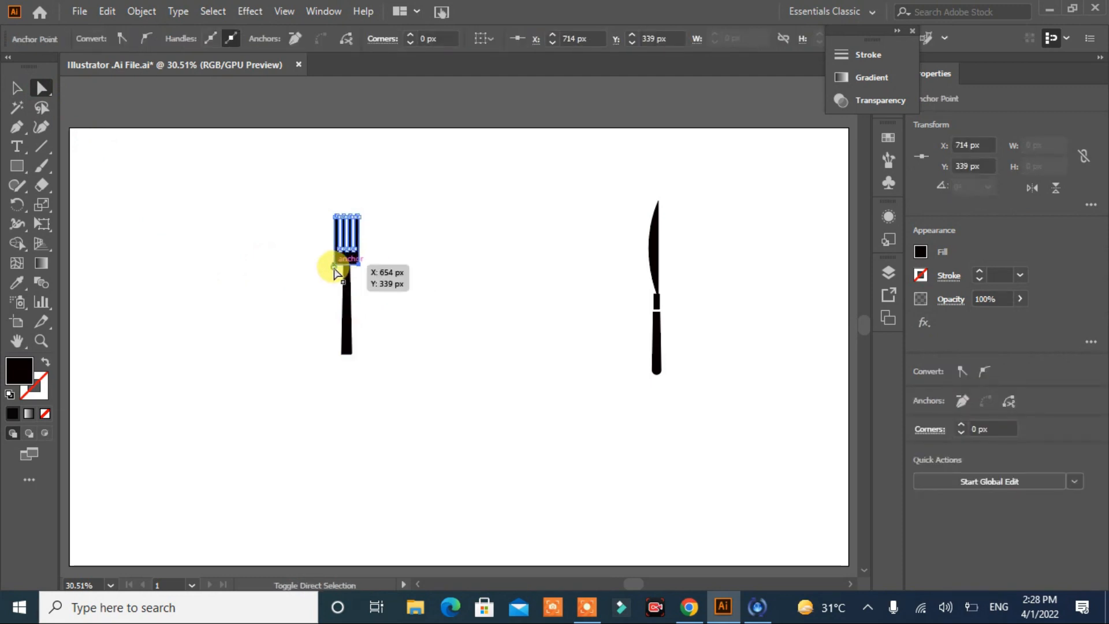
left_click(395, 254)
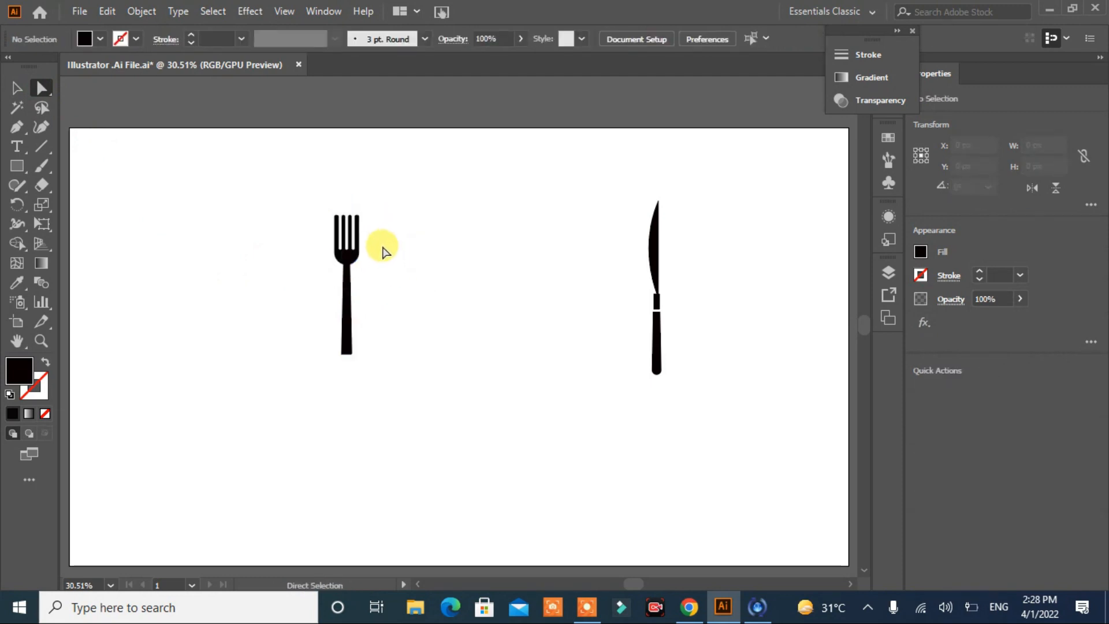
left_click_drag(384, 245, 310, 290)
Step: Fully round the lower end of the fork handle
left_click(16, 88)
left_click(398, 229)
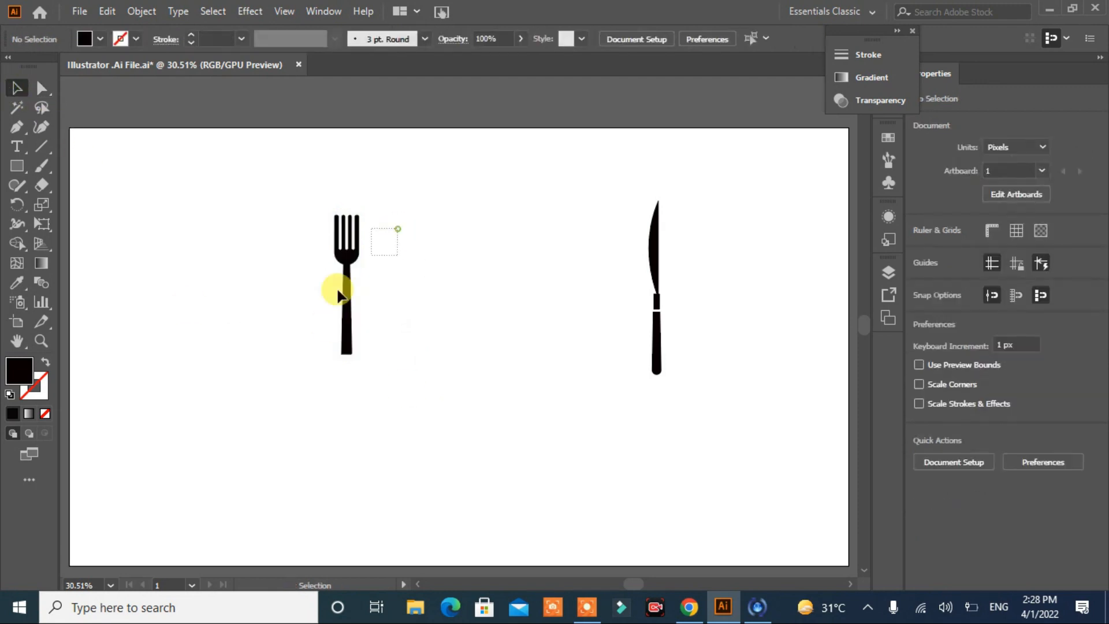
left_click(347, 302)
key("a")
left_click_drag(344, 346, 347, 287)
left_click(410, 336)
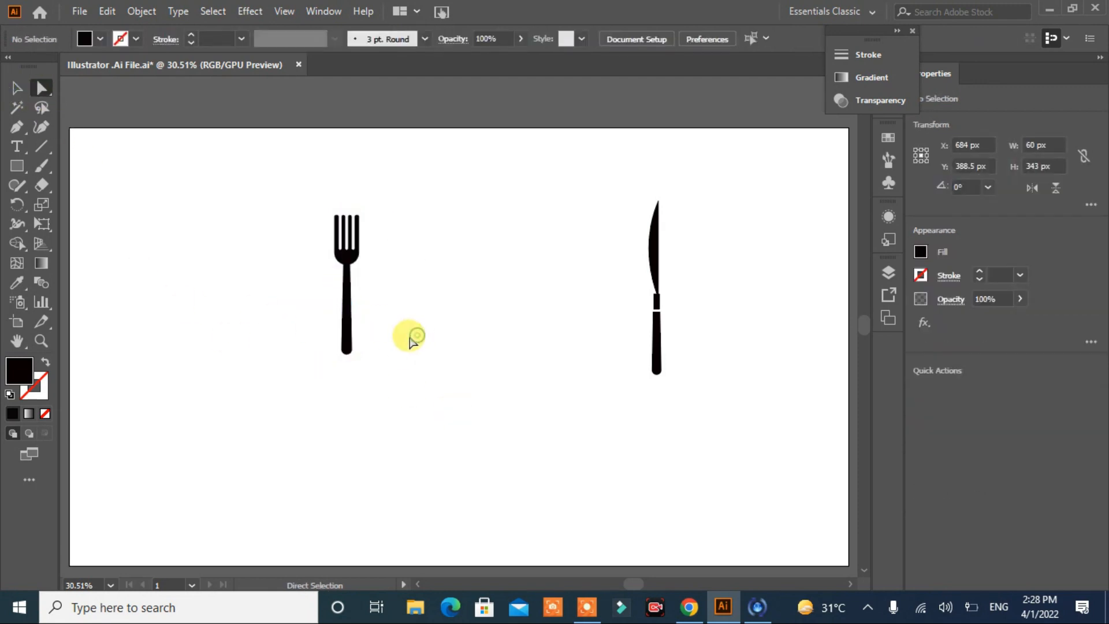
Step: Merge the fork head and handle into one shape with Shape Builder and select the neck anchor to check the join
left_click(356, 259)
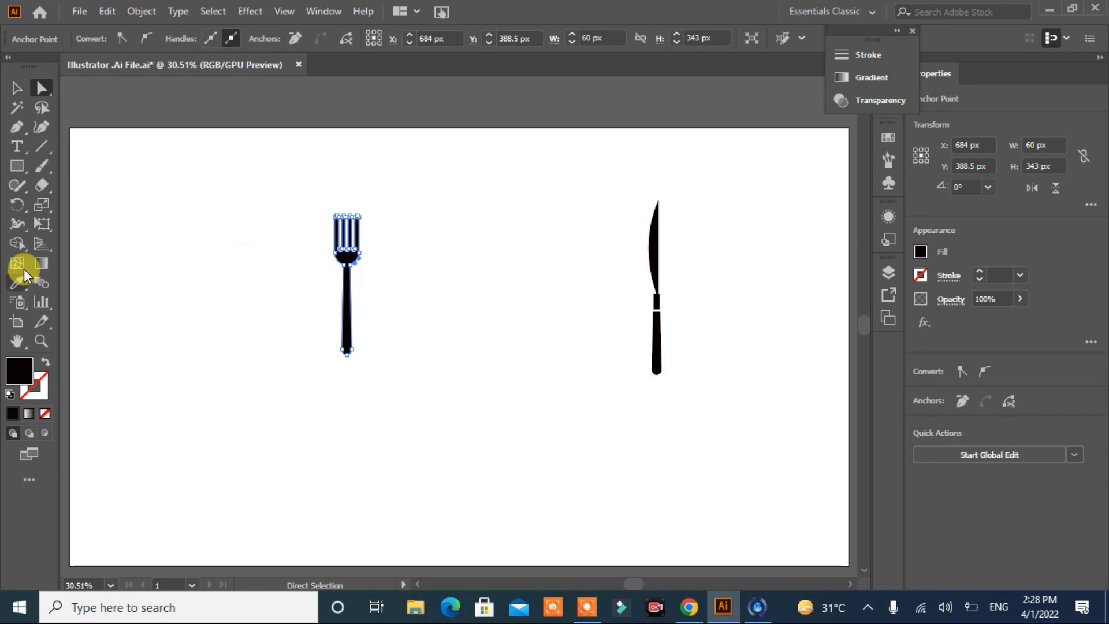
key("shift+m")
left_click(347, 338)
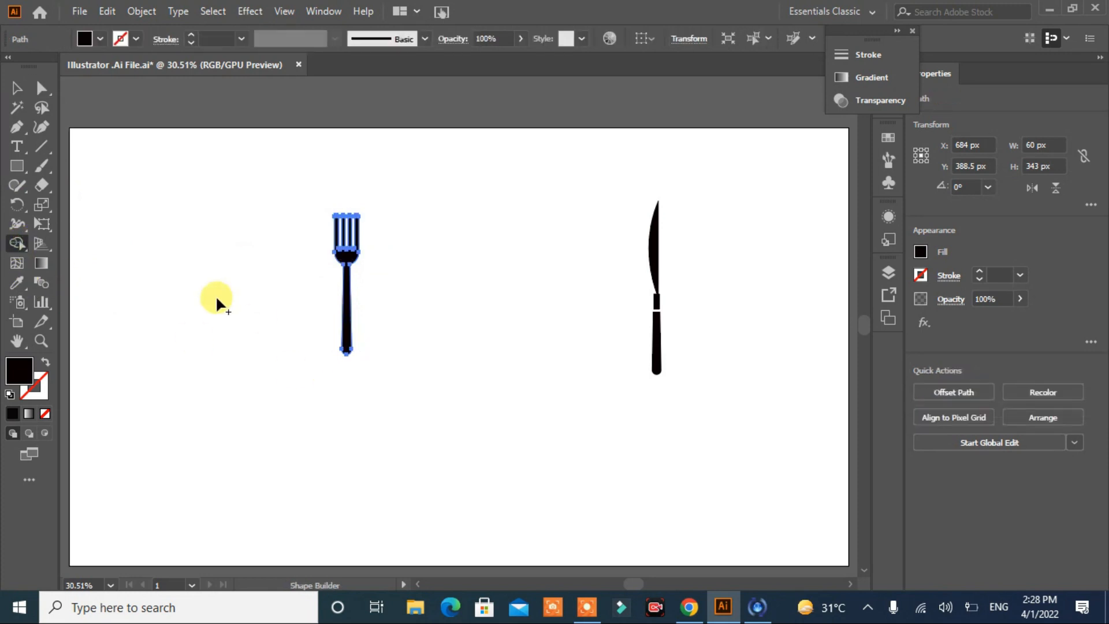
left_click(17, 91)
left_click(172, 230)
left_click(43, 89)
left_click(349, 264)
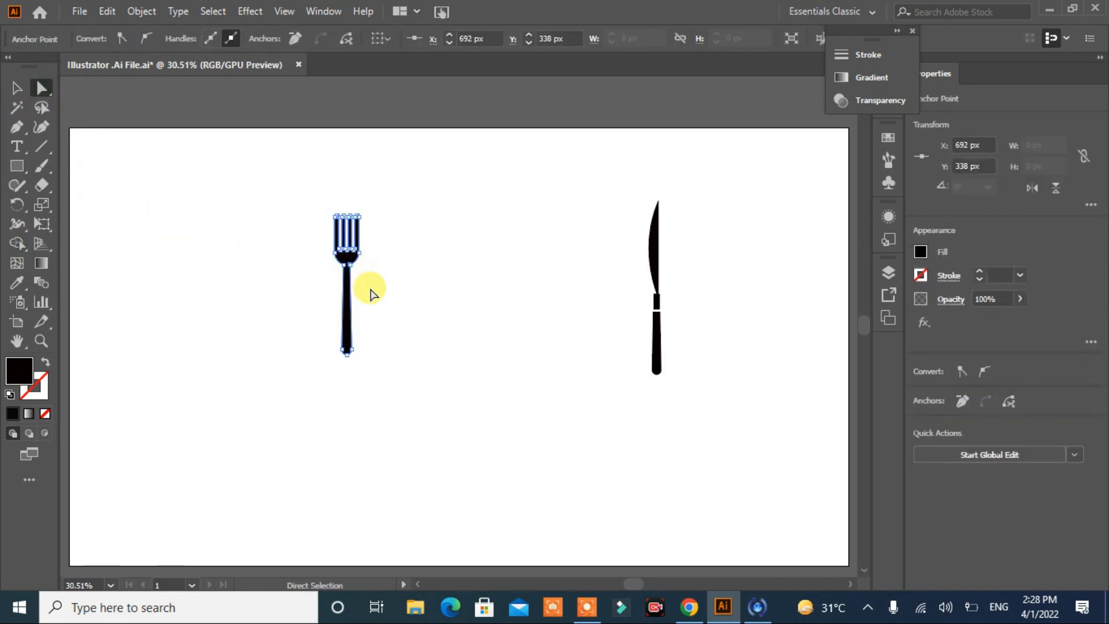
left_click(408, 315)
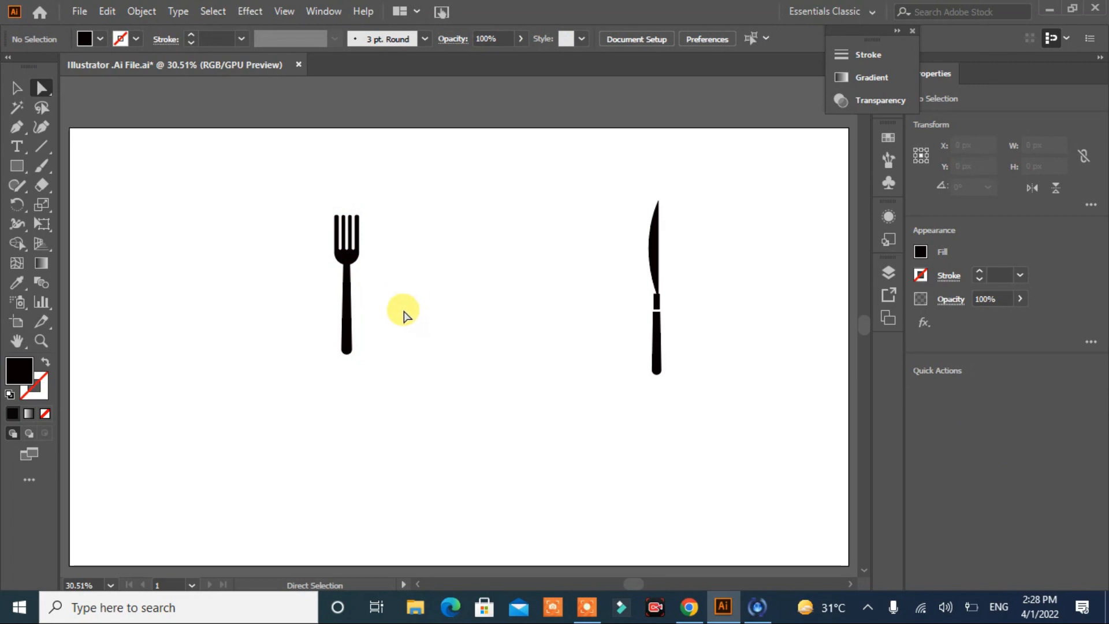
Step: Place the fork just left of the knife, enlarge it to about the knife's height and narrow it slightly
left_click(17, 90)
left_click_drag(349, 332, 622, 347)
left_click_drag(606, 232, 554, 202)
left_click(527, 322)
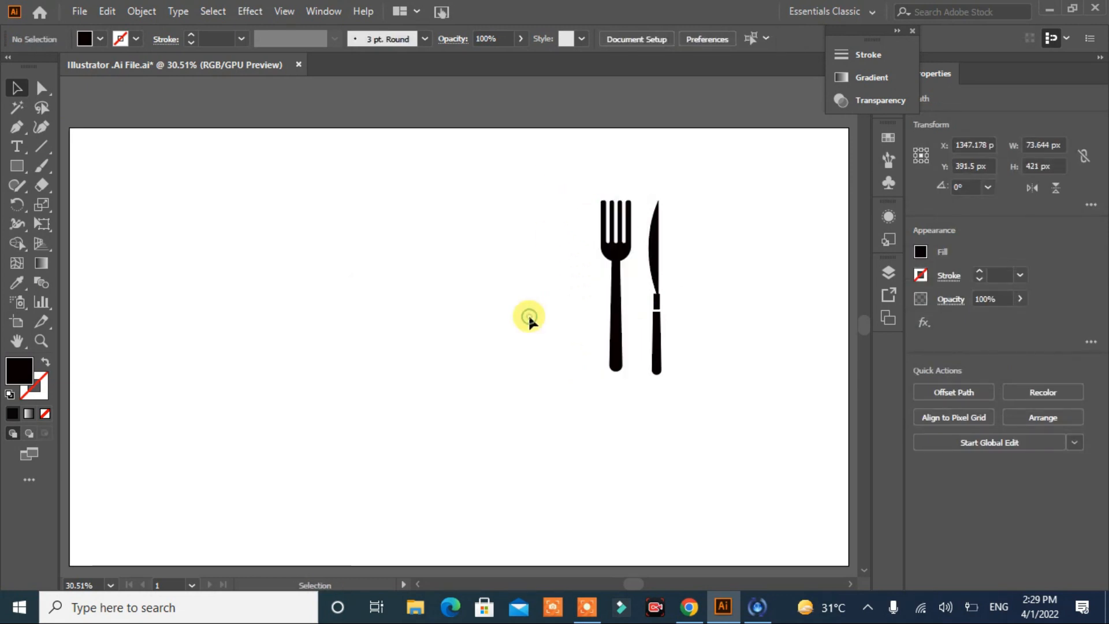
left_click(616, 340)
left_click_drag(599, 283, 607, 284)
left_click(538, 356)
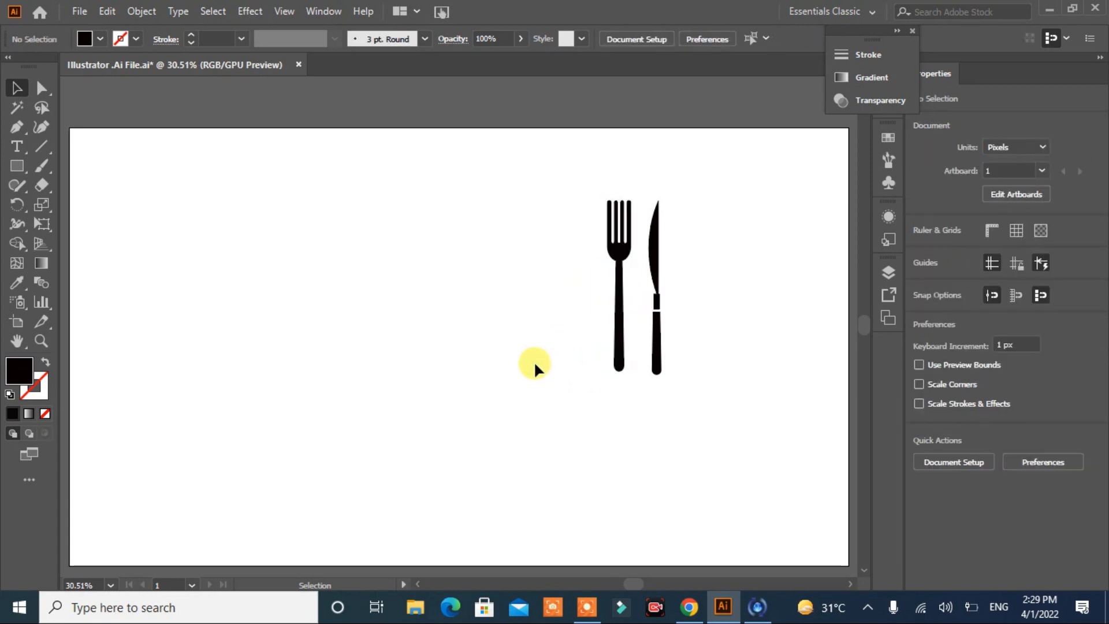
Step: Draw a black rectangle about 180 by 203 px left of the fork and fully round its two bottom corners for a cup body
key("m")
mouse_move(340, 229)
left_mouse_down()
mouse_move(418, 306)
mouse_move(290, 332)
left_mouse_up()
key("v")
left_click(41, 88)
left_click_drag(435, 291, 274, 333)
left_click_drag(351, 300, 372, 254)
left_click(482, 313)
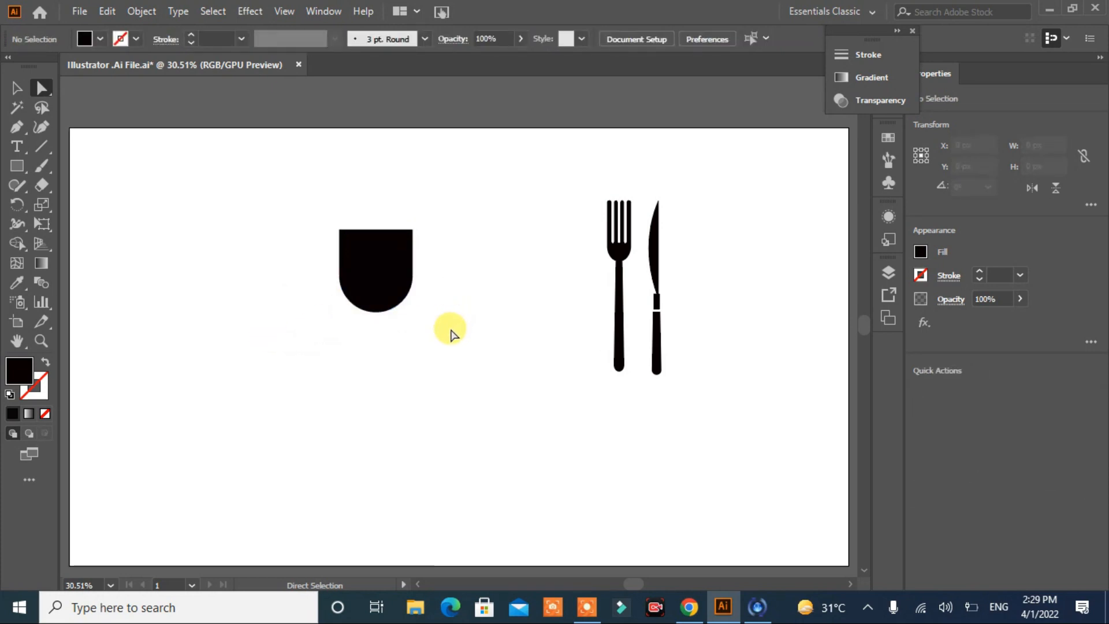
Step: Draw a 180 by 60 px ellipse centred on the cup body's top edge to form the rim
left_click_drag(15, 163, 92, 203)
left_click_drag(153, 243, 412, 230)
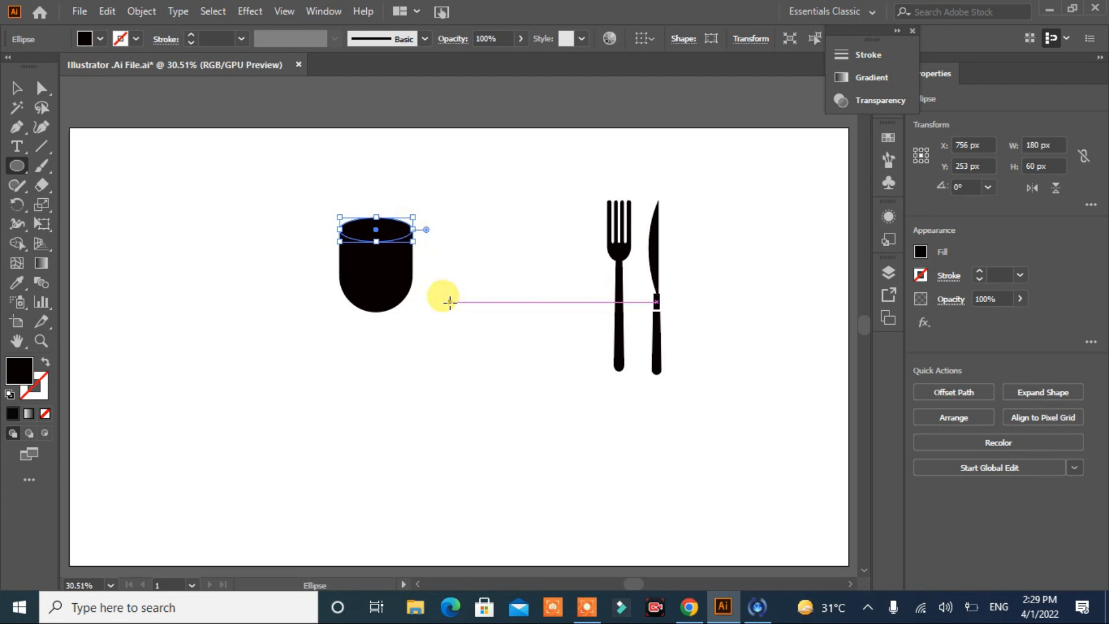
left_click(16, 88)
left_click(429, 365)
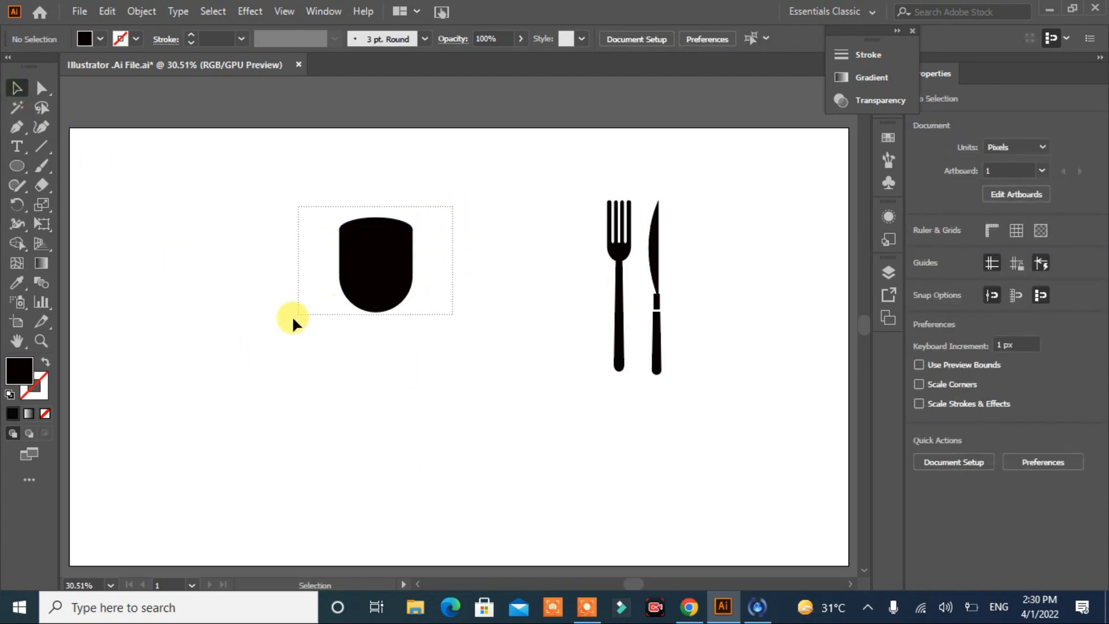
Step: Draw a smaller ellipse about 168 by 41 px centred inside the rim ellipse and nudge it down 1 px
left_click_drag(302, 309, 277, 321)
key("l")
left_click_drag(202, 286, 377, 234)
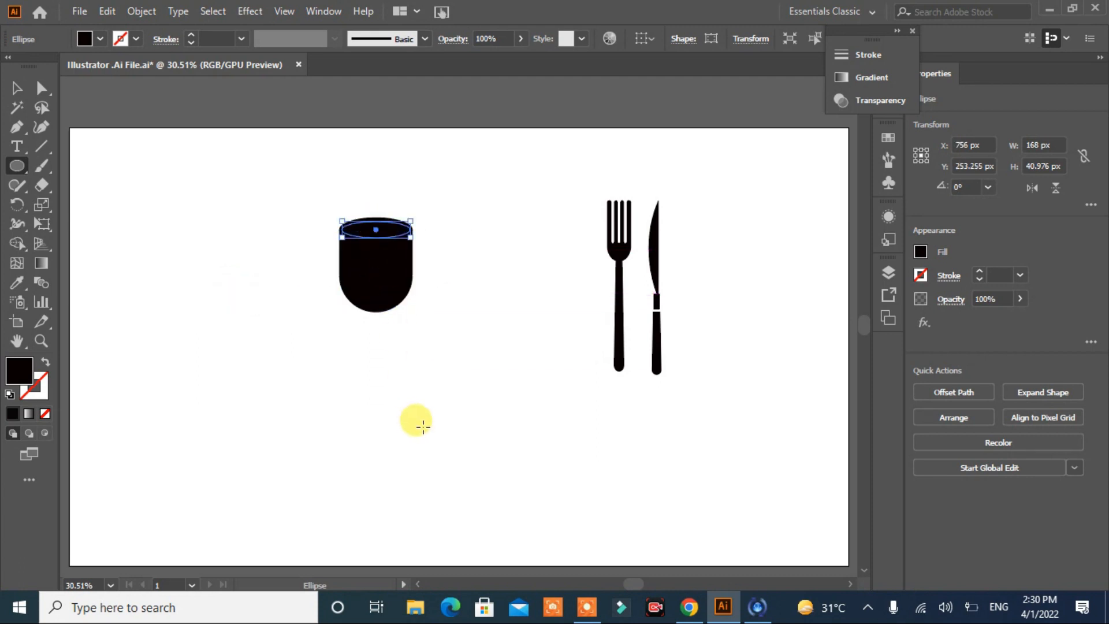
left_click(17, 87)
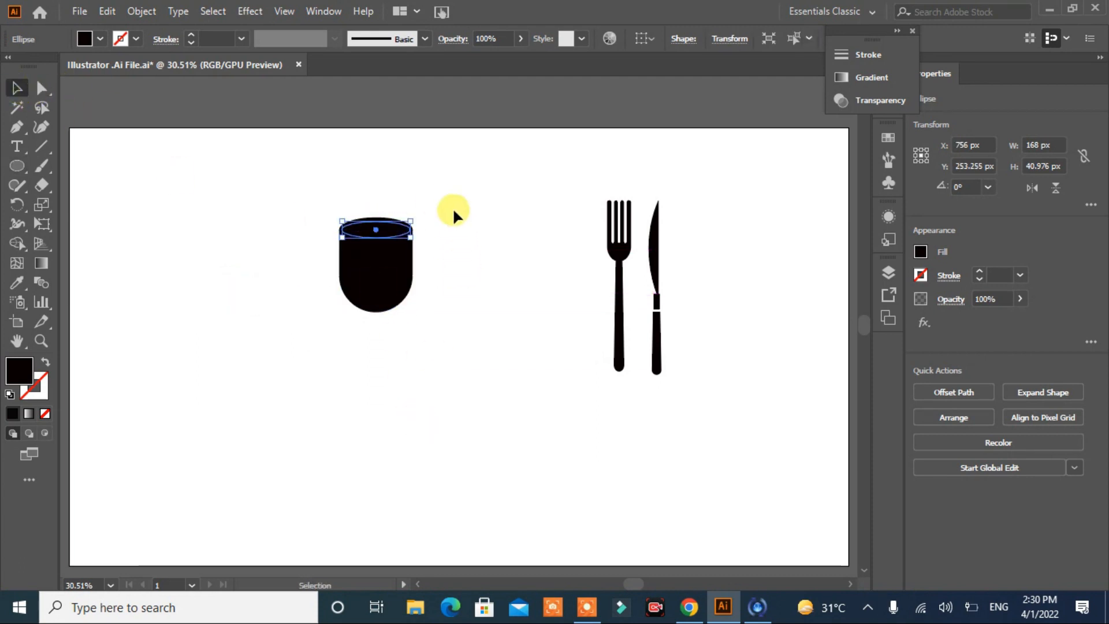
left_click_drag(277, 342, 276, 343)
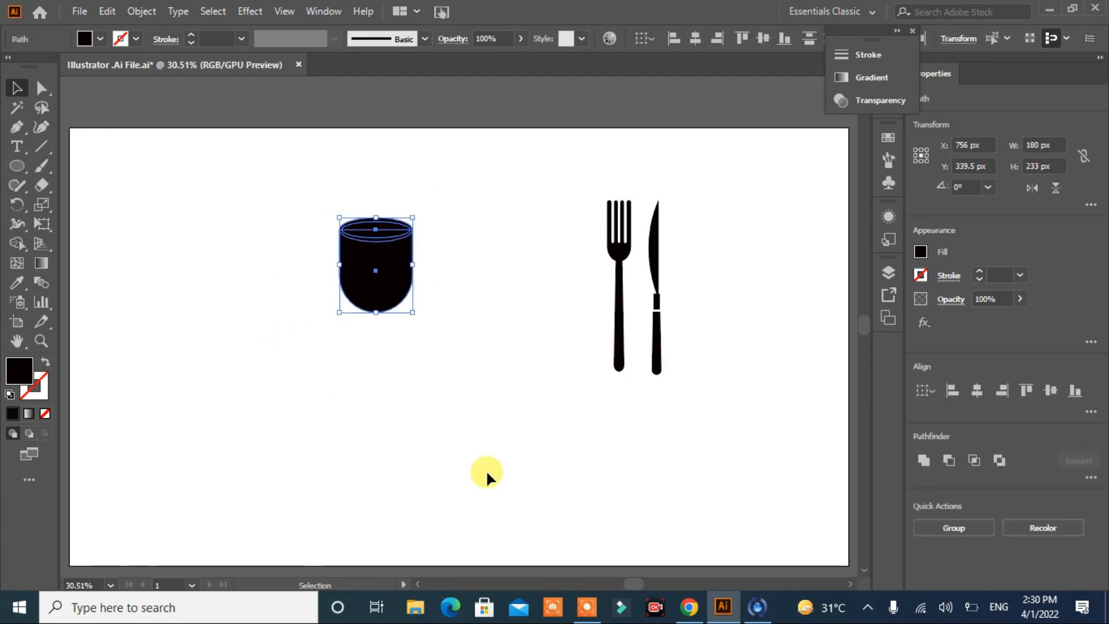
left_click(453, 386)
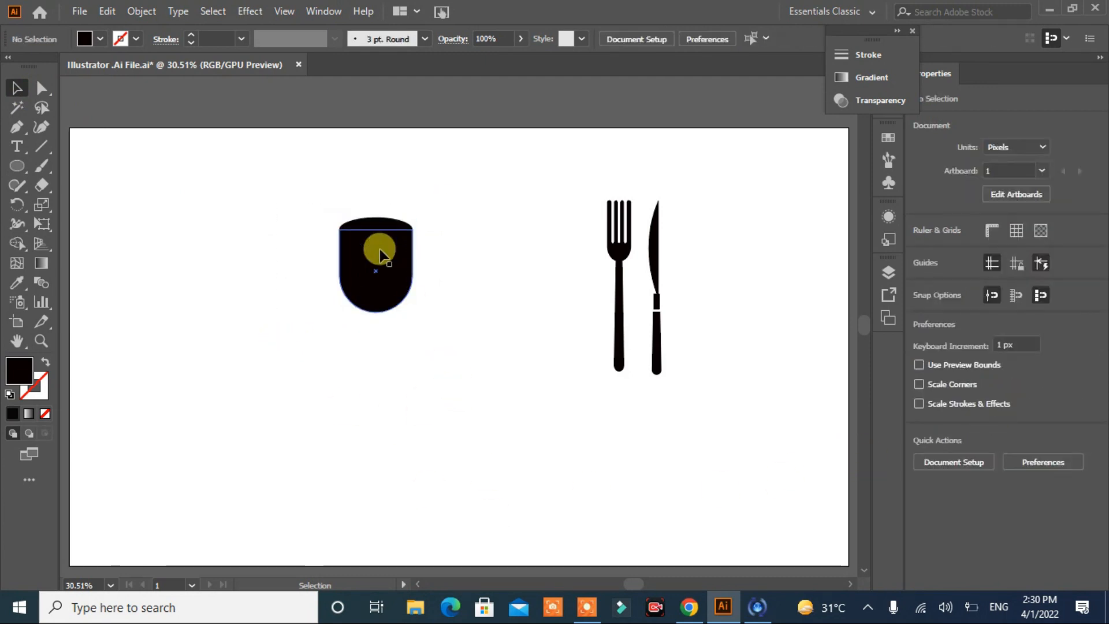
left_click(375, 231)
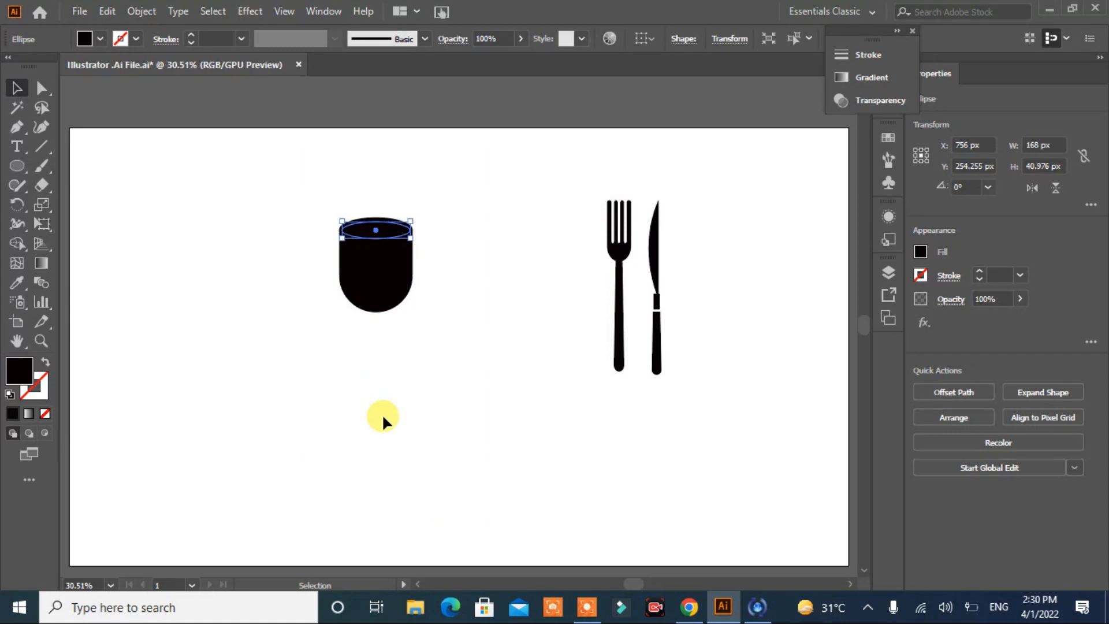
left_click(379, 412)
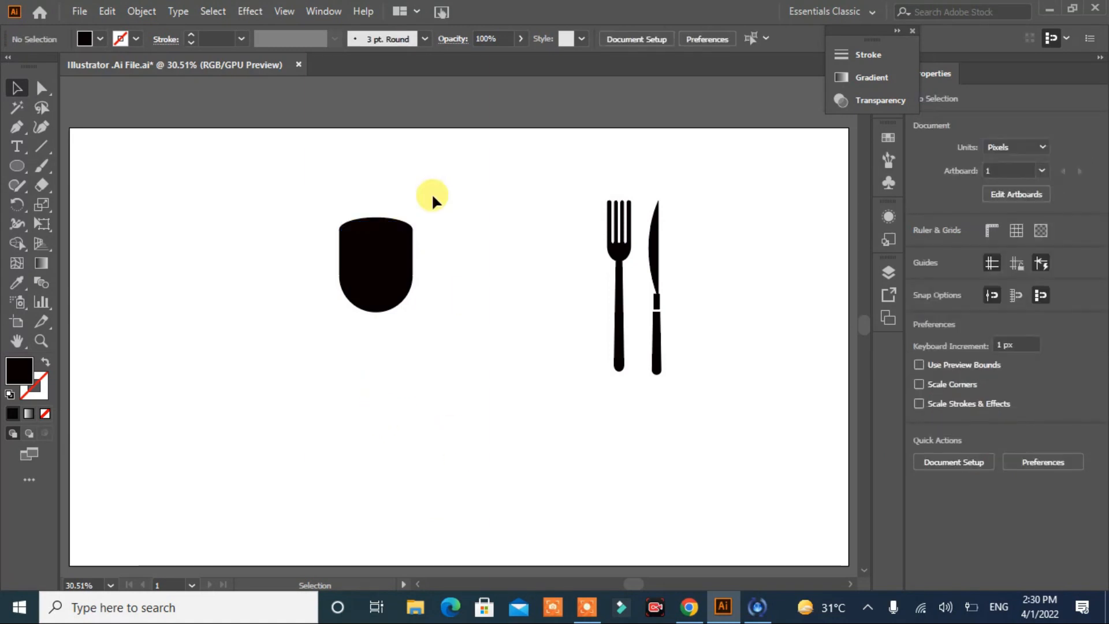
Step: Fill the outer rim ellipse with dark grey to set it apart from the black cup shapes
left_click_drag(431, 190, 286, 352)
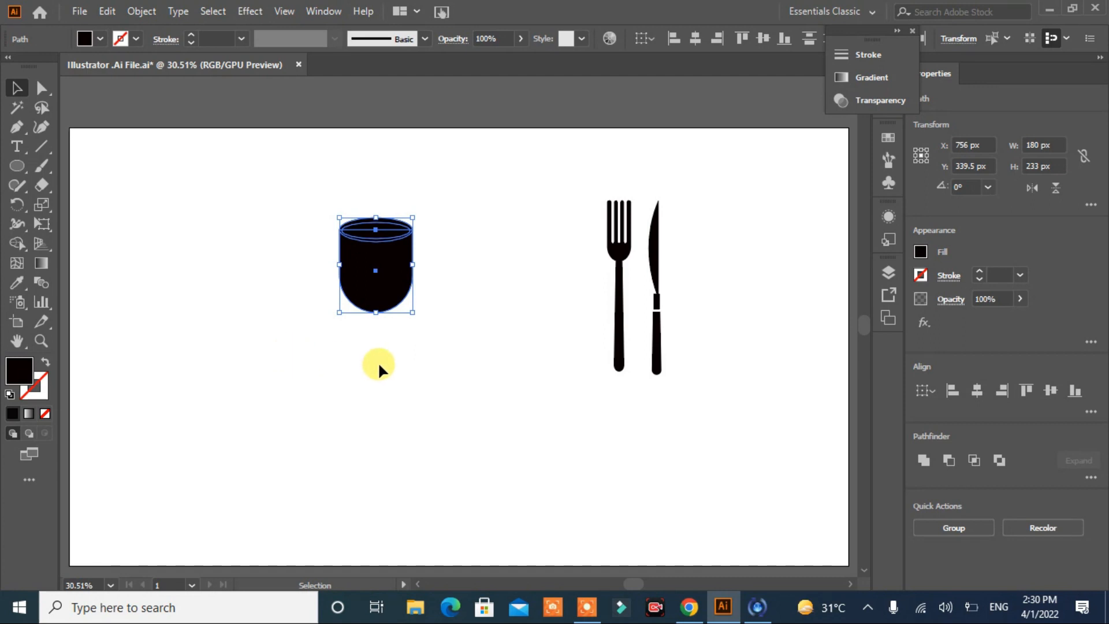
key("ctrl+plus")
key("ctrl+plus")
key("ctrl+plus")
key("ctrl+plus")
key("ctrl+plus")
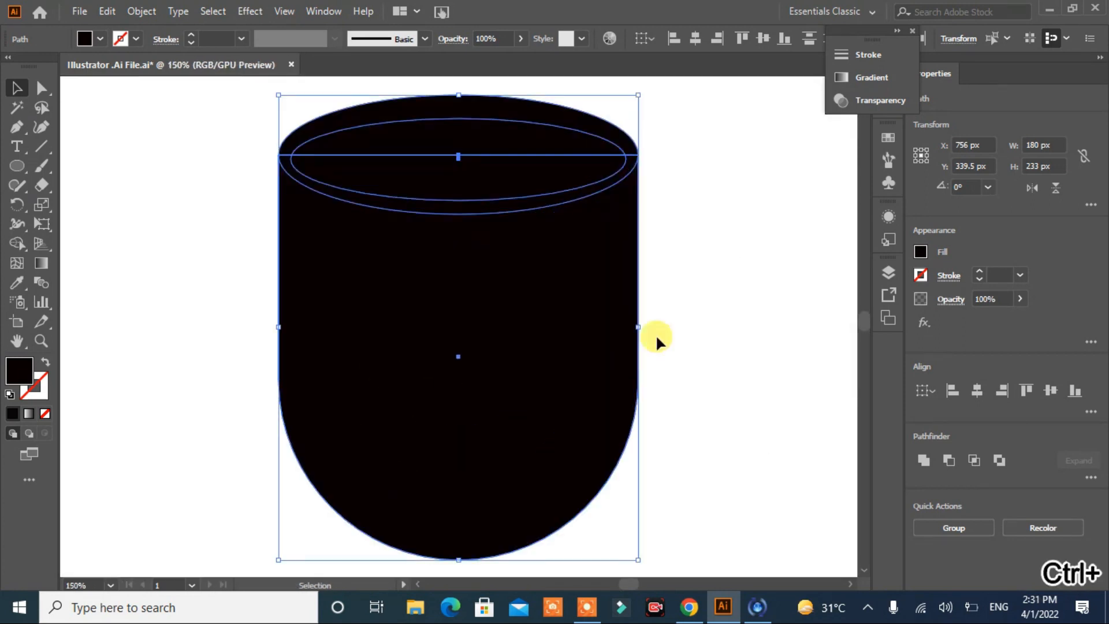
left_click(693, 361)
left_click(345, 120)
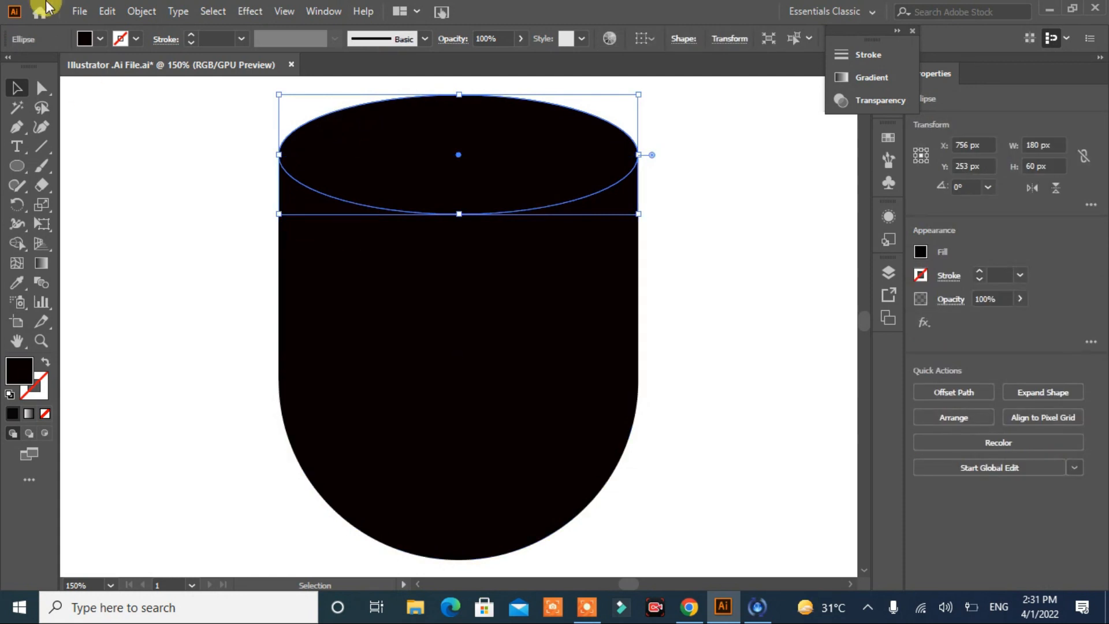
left_click(92, 38)
left_click(55, 115)
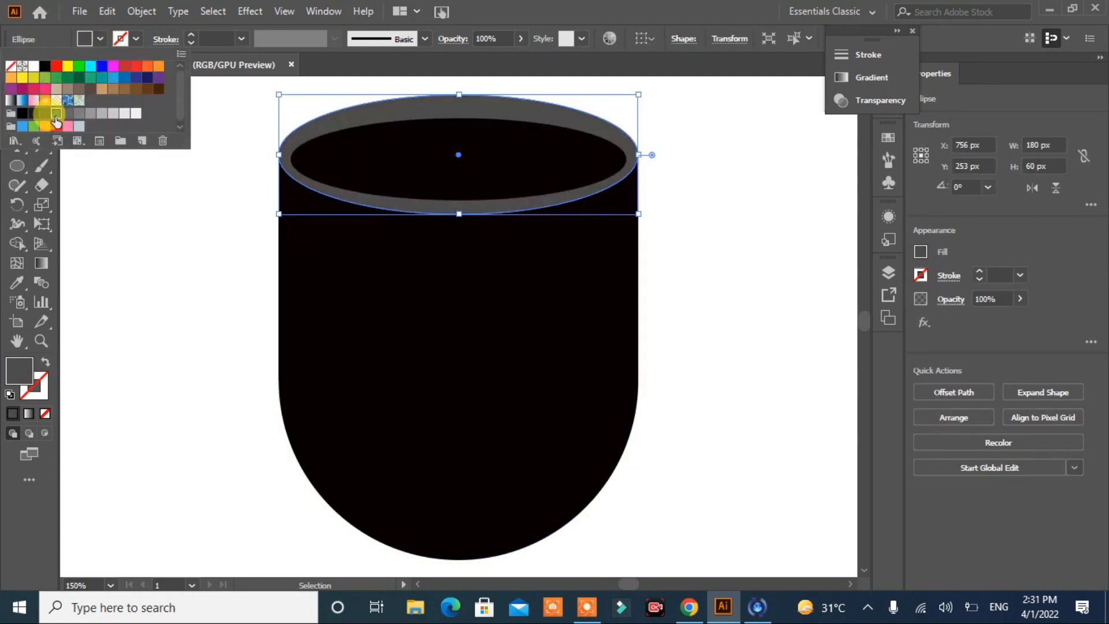
left_click(151, 248)
Step: Stretch the inner ellipse up and down to a height of 52 px, leaving a thin rim around it
left_click(490, 158)
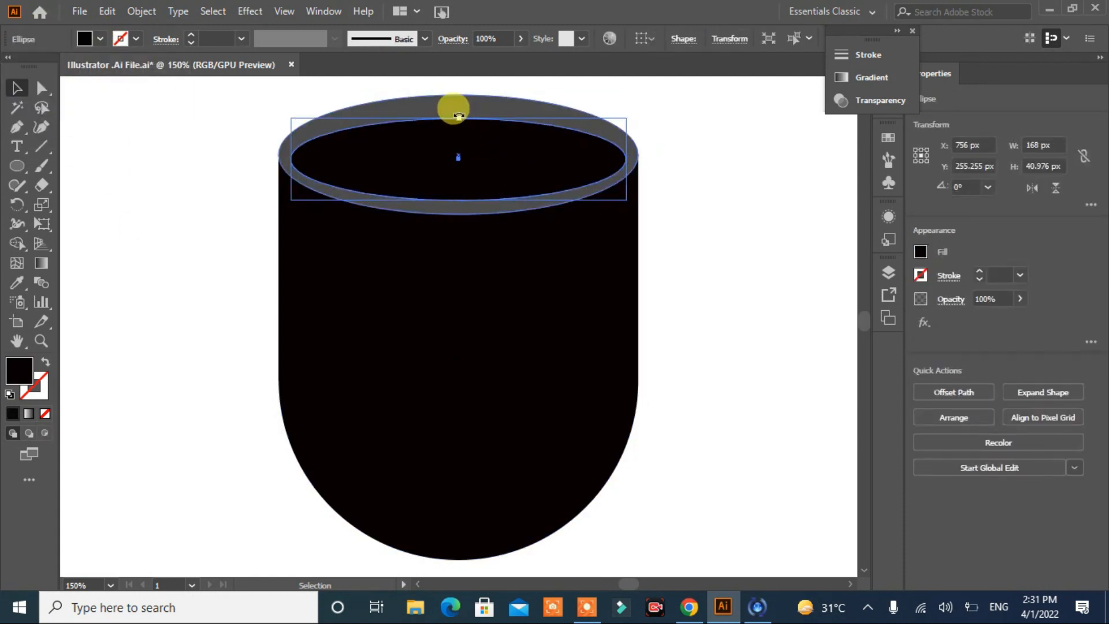
left_click_drag(459, 118, 466, 107)
left_click_drag(454, 200, 460, 212)
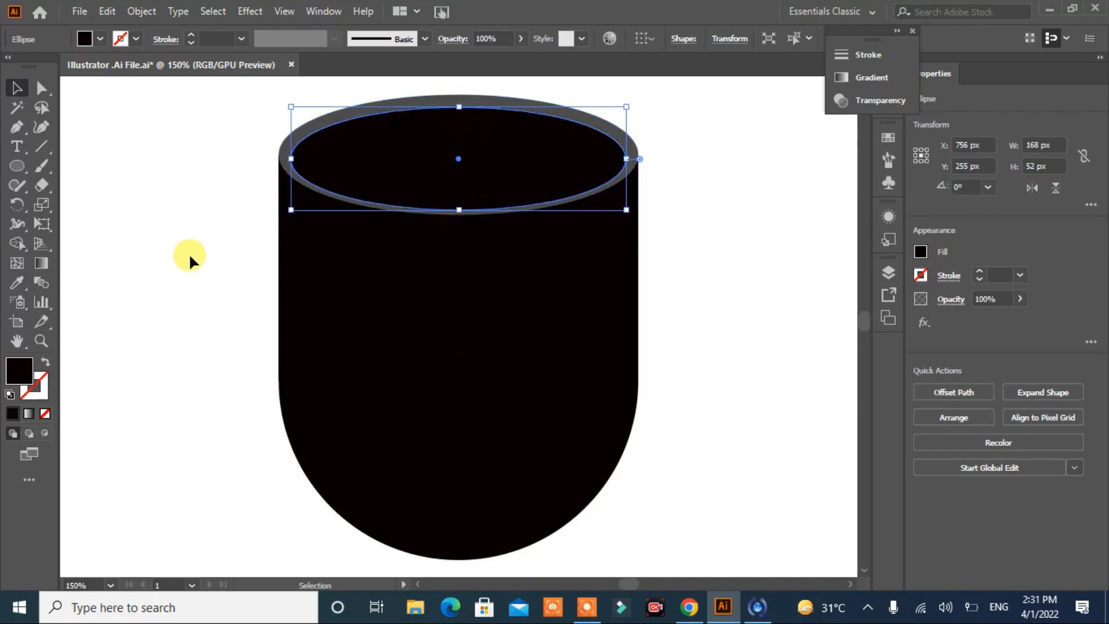
left_click(134, 189)
Step: Cut the inner ellipse area out of the cup with Shape Builder, leaving an open grey rim above the black body
left_click_drag(716, 136, 173, 279)
left_click(16, 243)
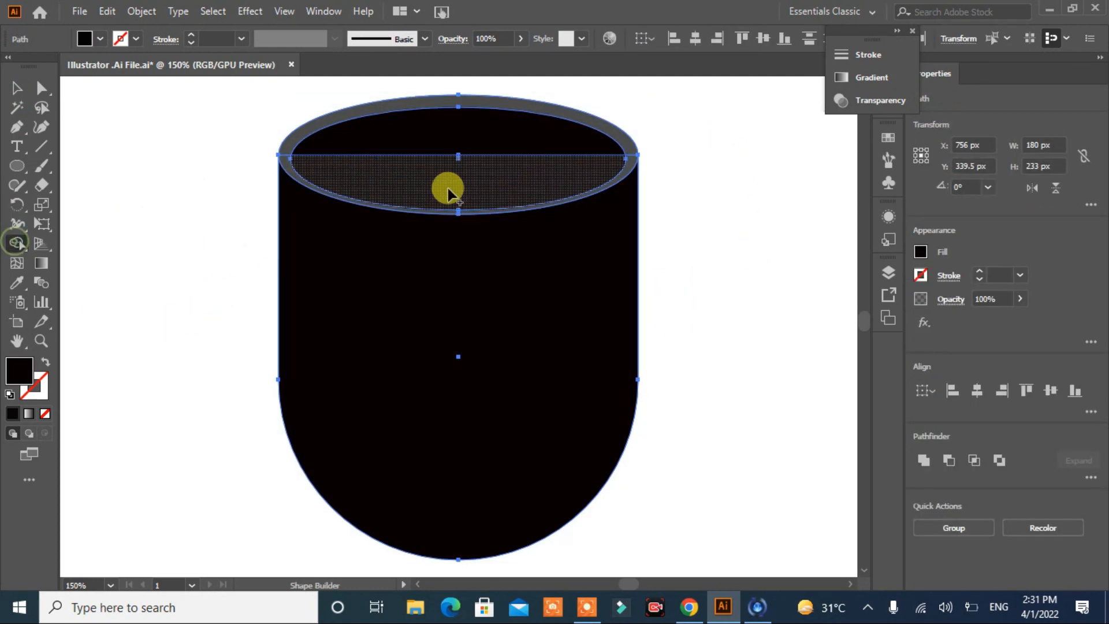
left_click(471, 143, "alt")
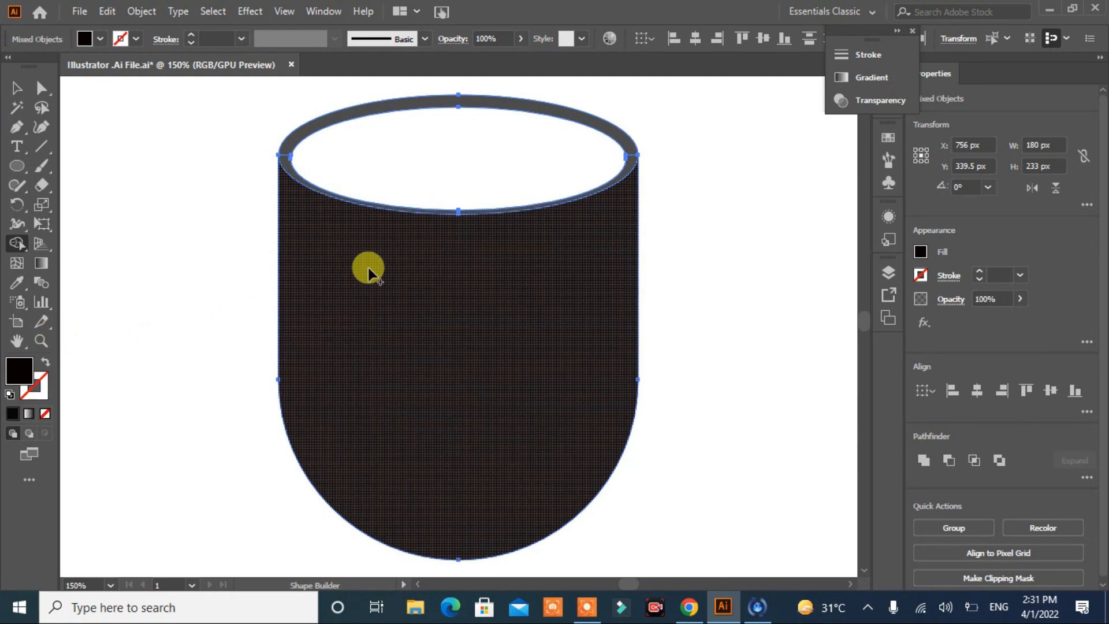
left_click(367, 270)
left_click(17, 88)
left_click(89, 234)
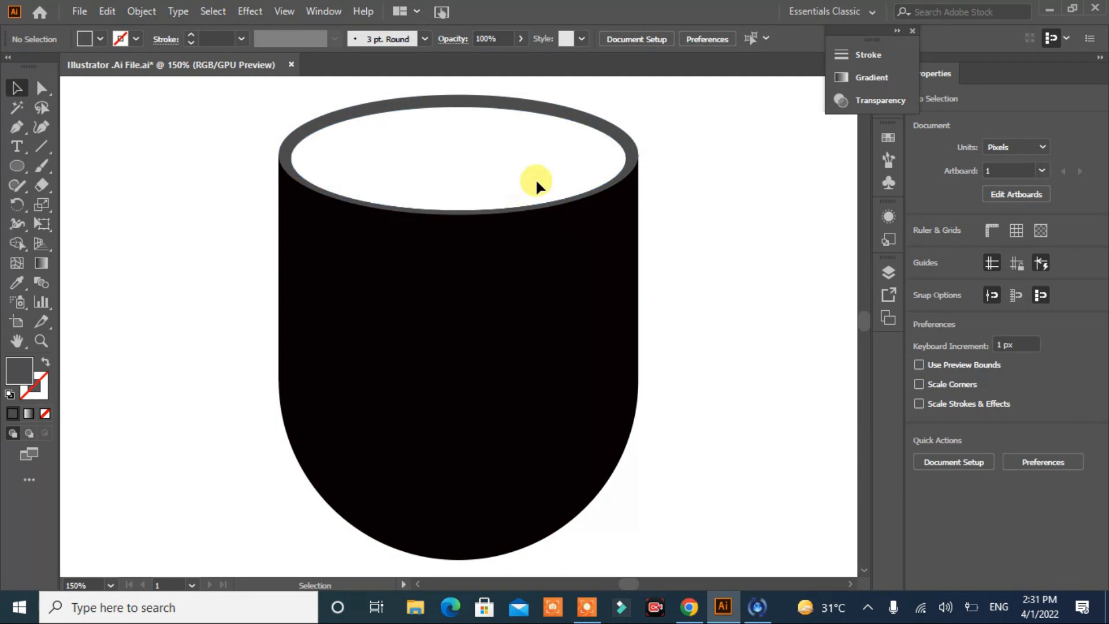
Step: Merge the grey rim and the cup body into a single black shape with Shape Builder
left_click(631, 153)
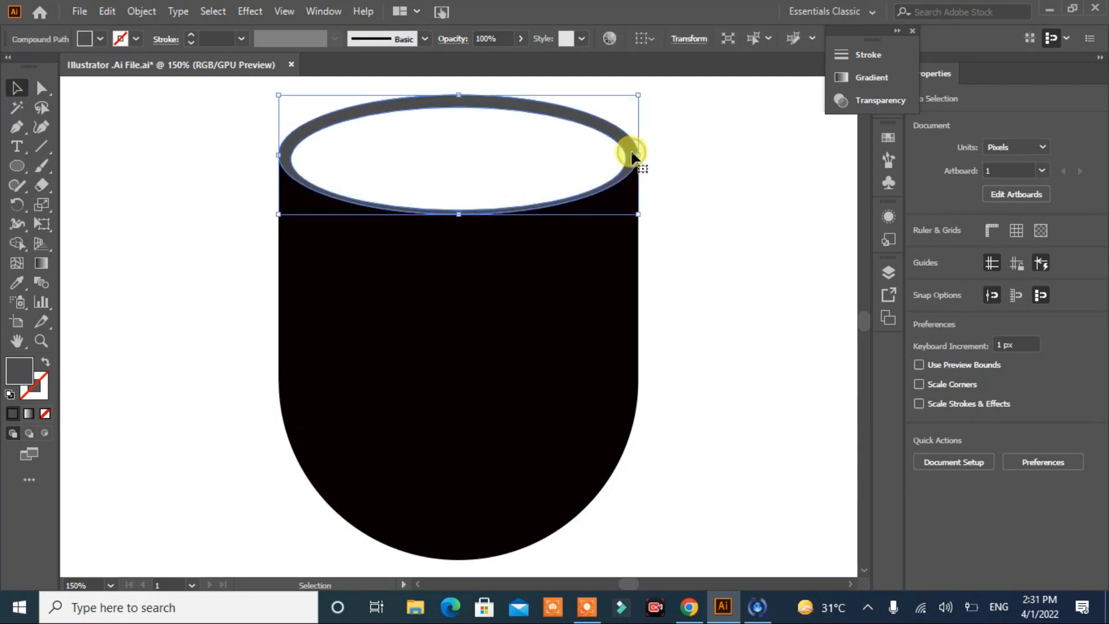
left_click(18, 243)
left_click(17, 88)
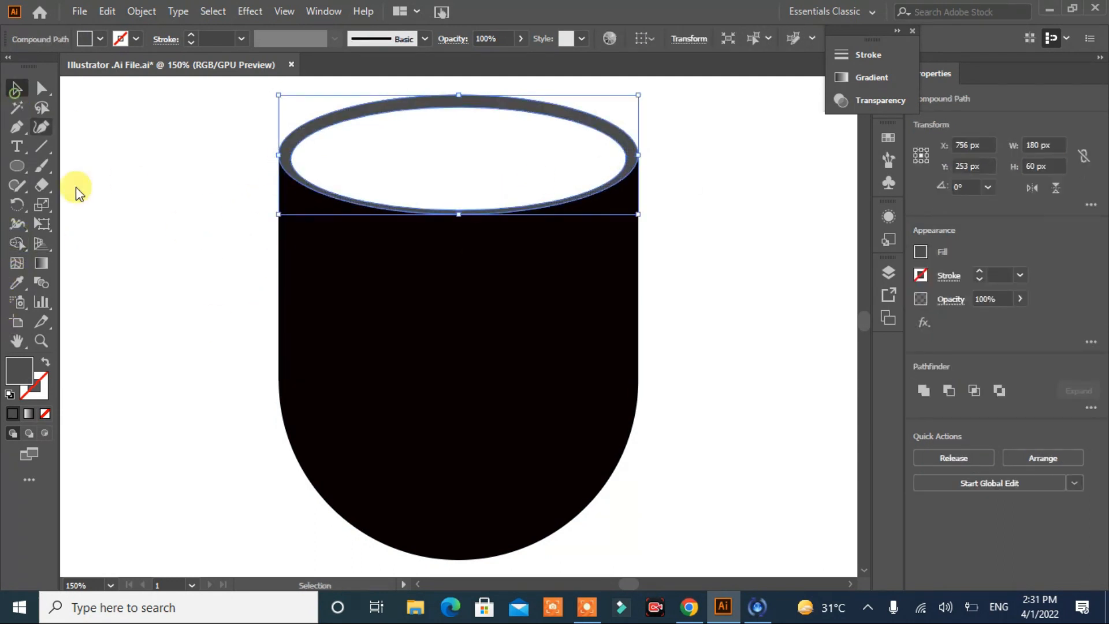
left_click(354, 394)
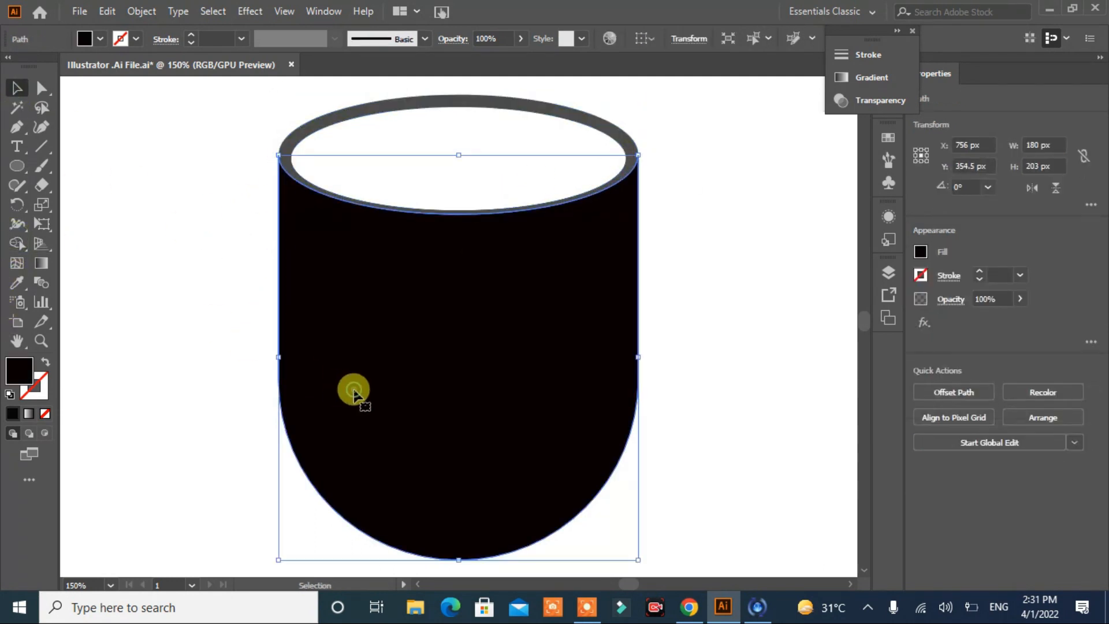
left_click(297, 137, "shift")
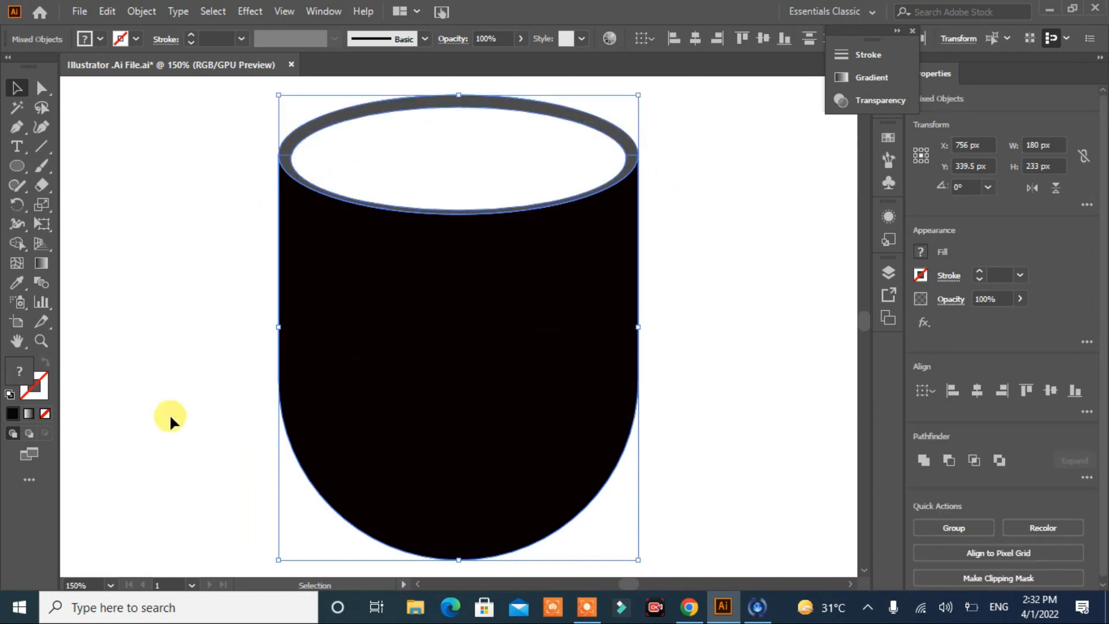
left_click(17, 243)
mouse_move(287, 163)
left_mouse_down()
mouse_move(285, 153)
mouse_move(586, 185)
mouse_move(629, 163)
mouse_move(632, 150)
left_mouse_up()
left_click(17, 88)
left_click(147, 275)
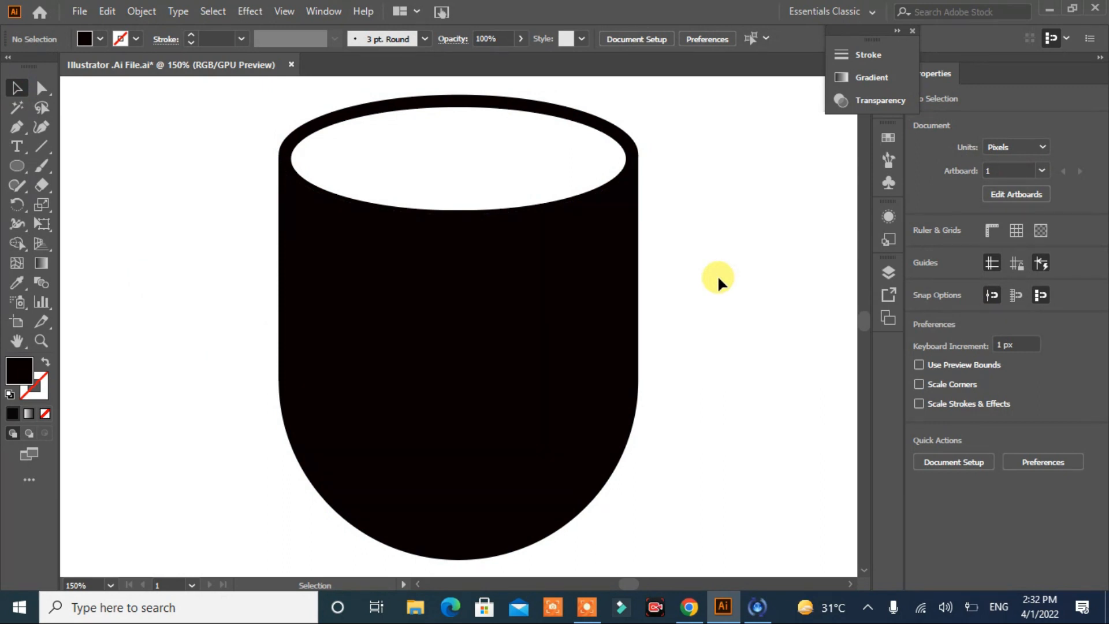
Step: Draw a flat black ellipse about 186 by 45 px below the cup as the start of its base
key("ctrl+0")
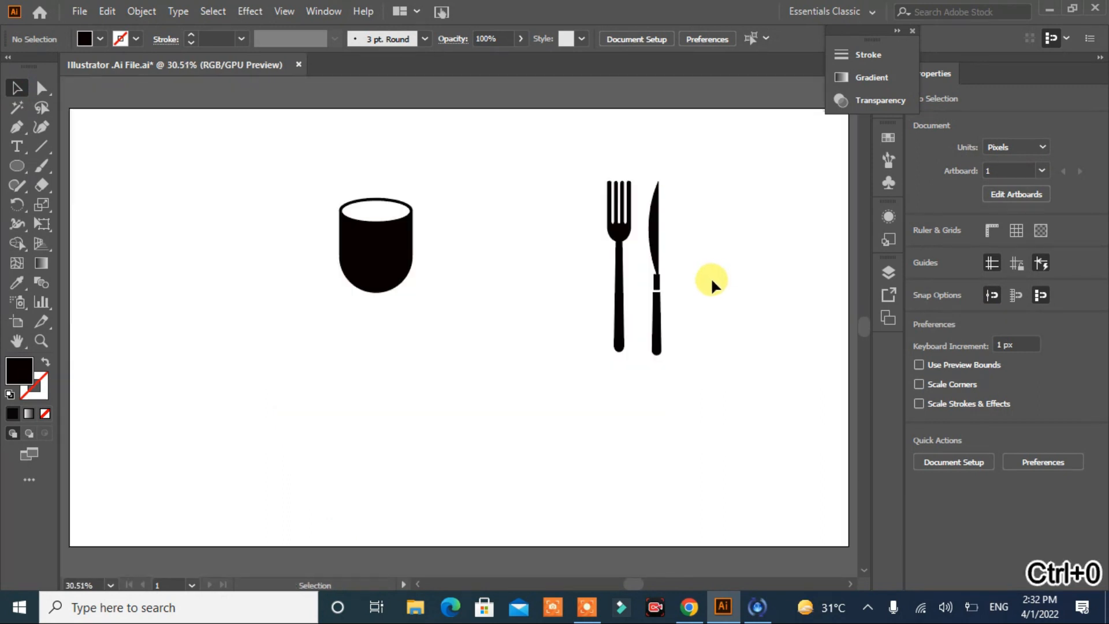
left_click(17, 166)
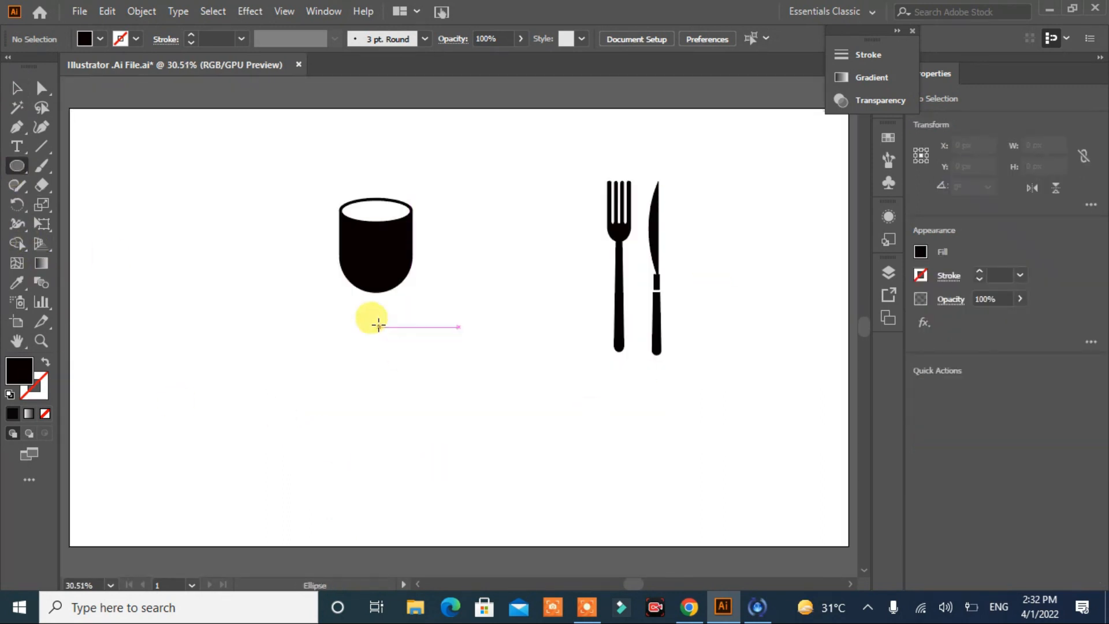
left_click_drag(351, 337, 427, 356)
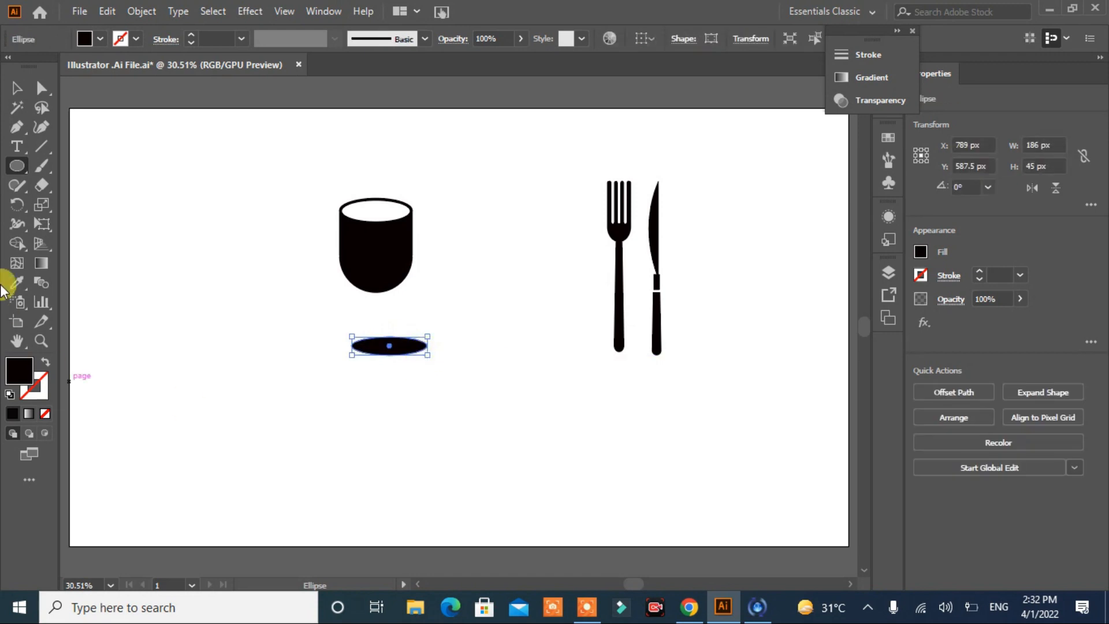
Step: Cut off the ellipse's lower half by subtracting a rectangle about 302 by 118 px drawn over it
left_click_drag(16, 166, 49, 167)
left_click_drag(327, 345, 449, 393)
key("v")
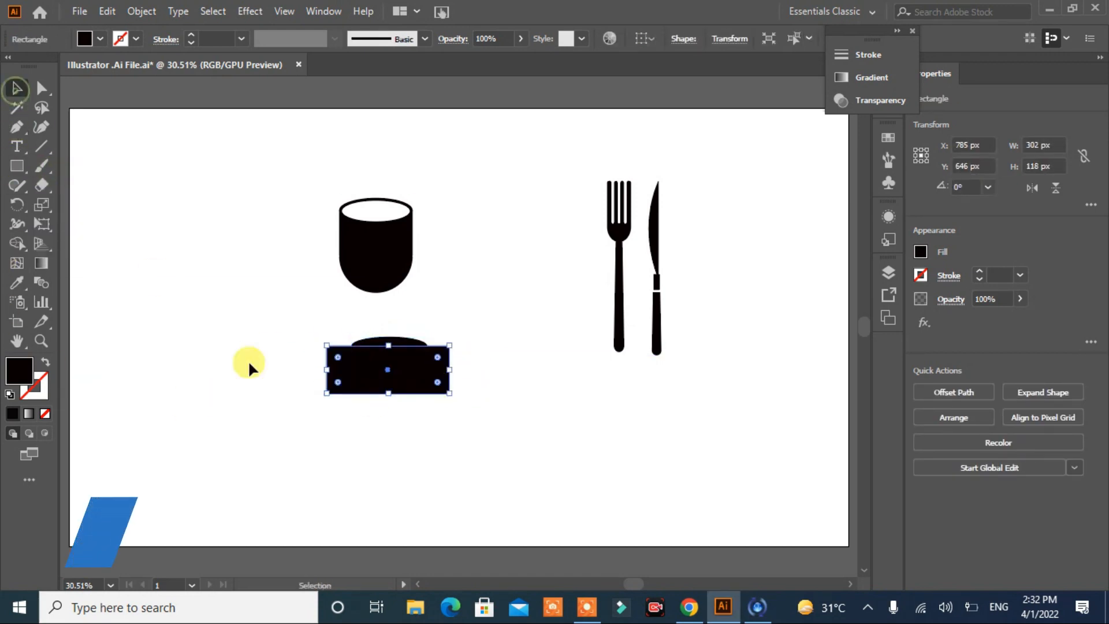
left_click_drag(328, 402, 328, 404)
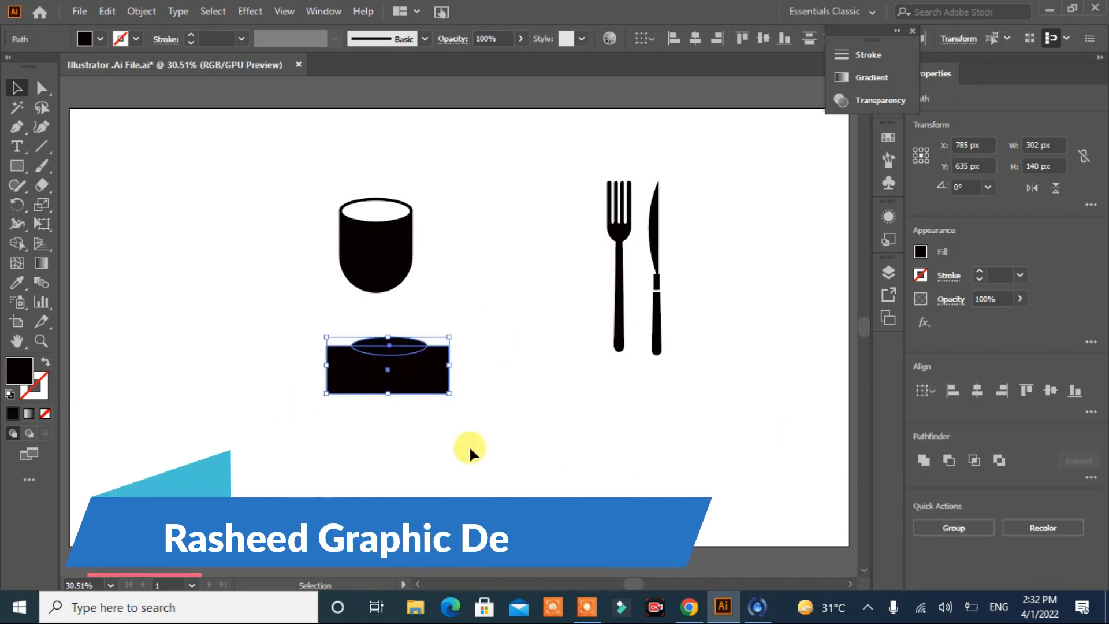
left_click(952, 457)
left_click(689, 475)
Step: Narrow the half-ellipse base and centre it horizontally under the cup
left_click(385, 340)
left_click_drag(427, 341, 404, 340)
left_click(378, 392)
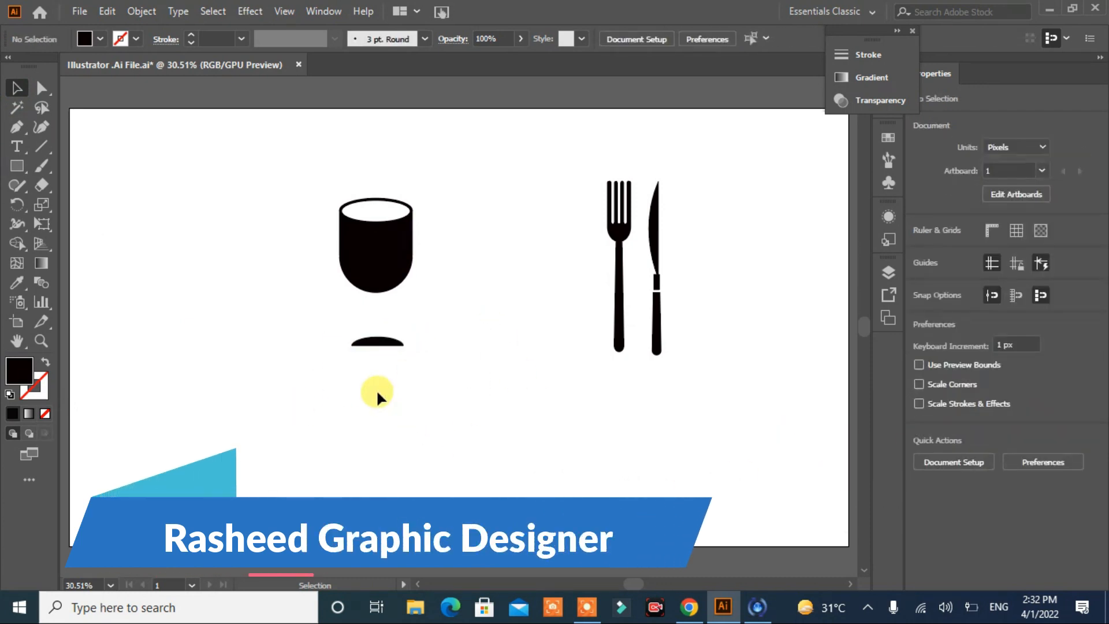
left_click(376, 338)
left_click_drag(425, 181, 351, 442)
left_click(514, 434)
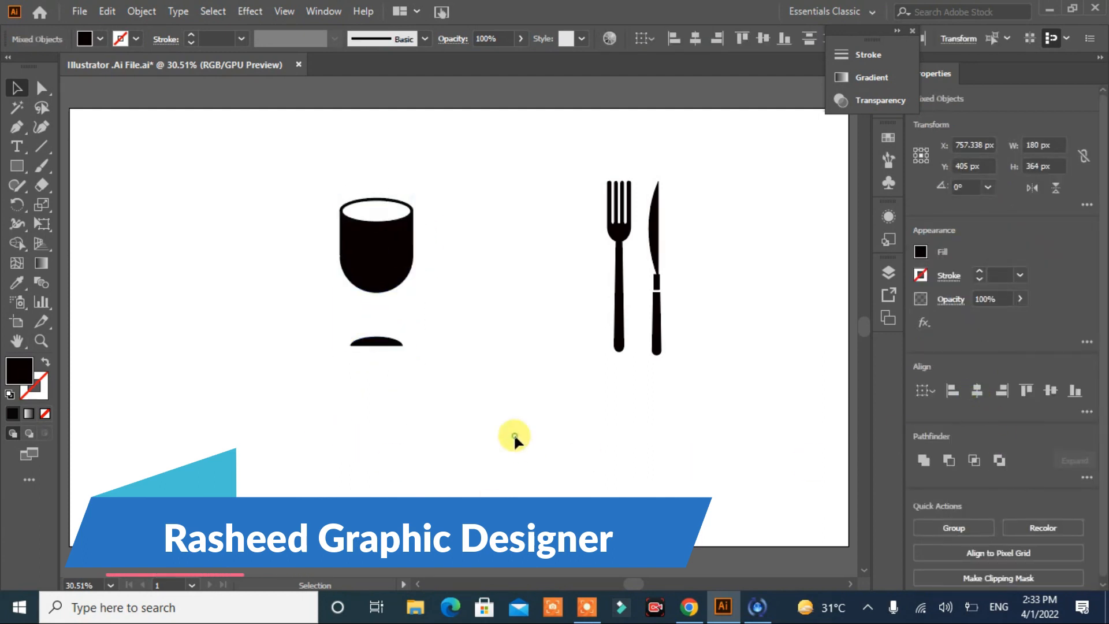
Step: Draw a black rectangle about 119 by 165 px from the cup's bottom down to the base
left_click(17, 166)
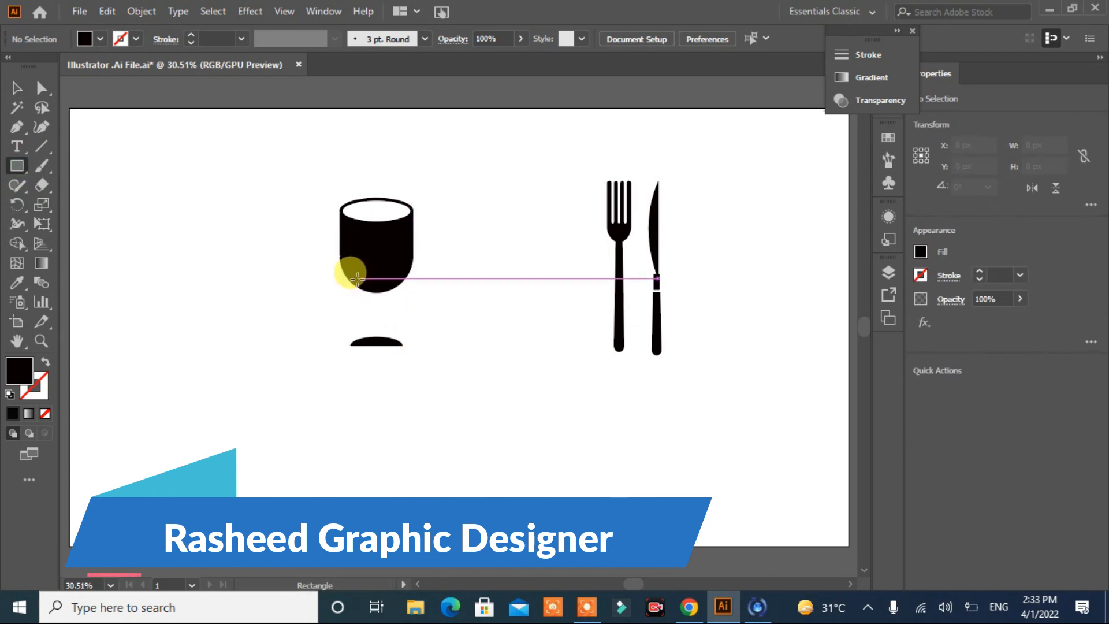
left_click_drag(351, 275, 400, 344)
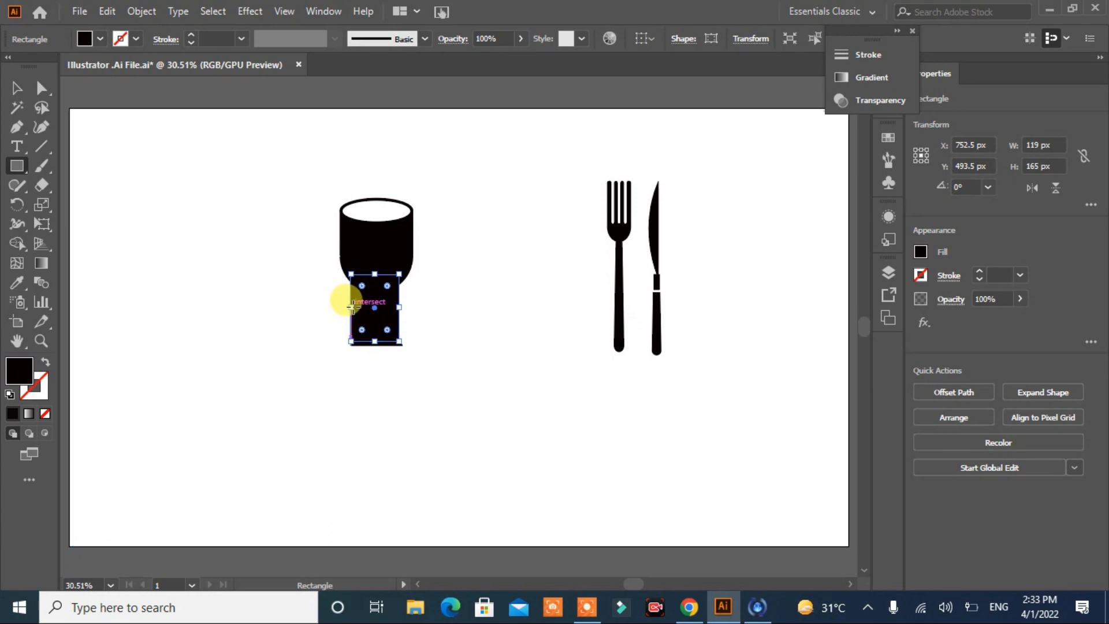
key("ctrl+shift+a")
left_click(16, 88)
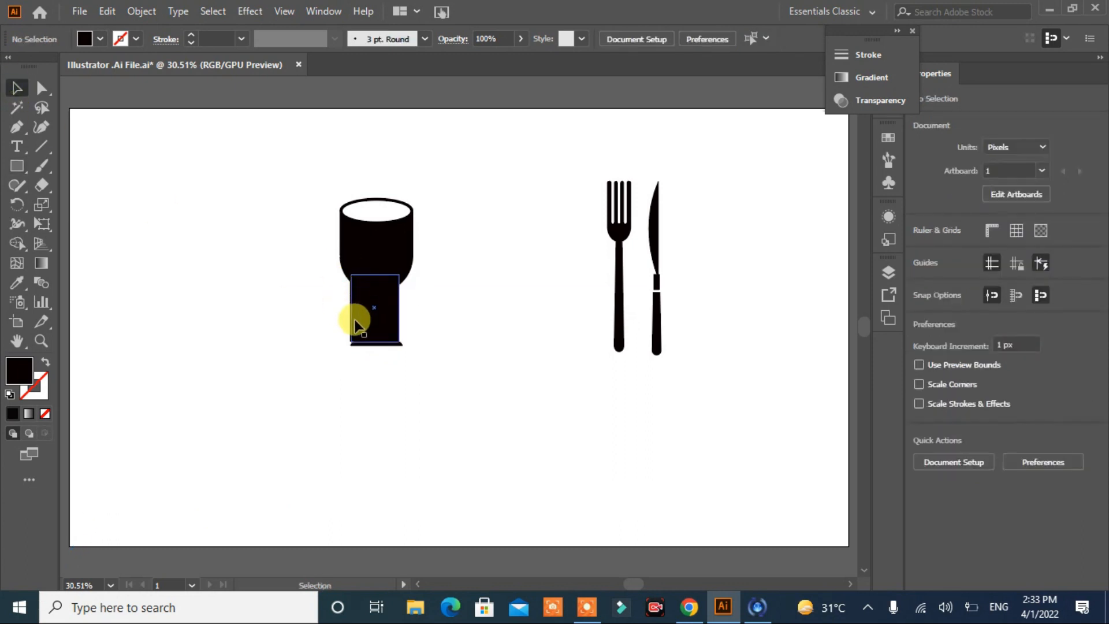
Step: Align the stem rectangle horizontally with the centre of the cup
left_click(354, 315)
left_click_drag(350, 309, 352, 310)
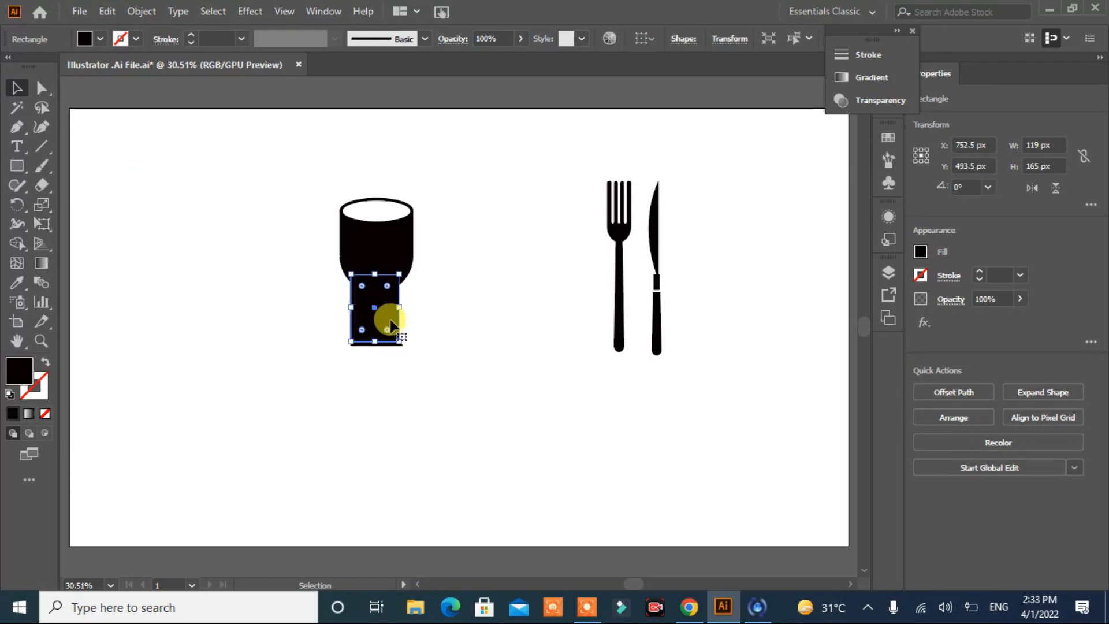
left_click(417, 277, "shift")
left_click(978, 392)
left_click(612, 426)
left_click(380, 315)
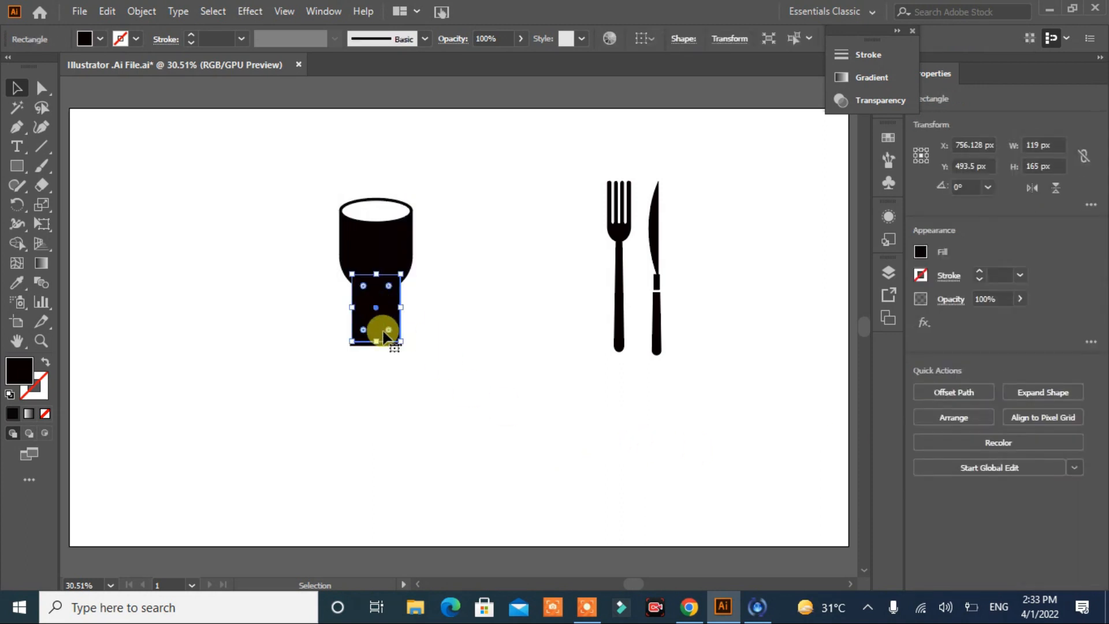
Step: Bend both long sides of the stem rectangle inward with the Anchor Point tool to form a narrow waist
left_click_drag(22, 127, 55, 185)
left_click(359, 320)
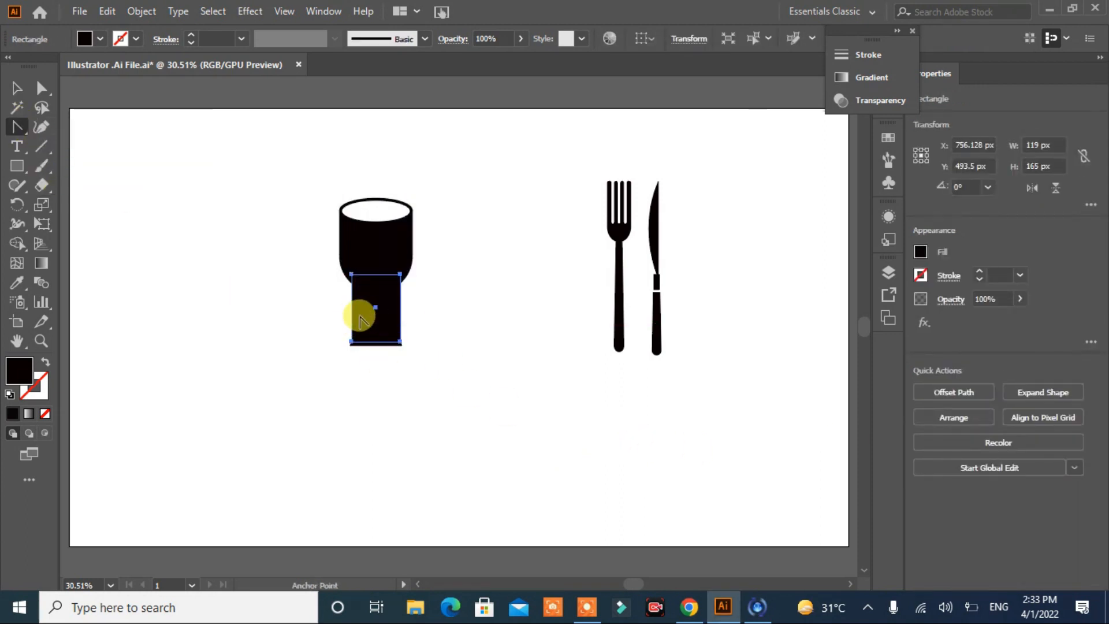
left_click_drag(355, 313, 382, 315)
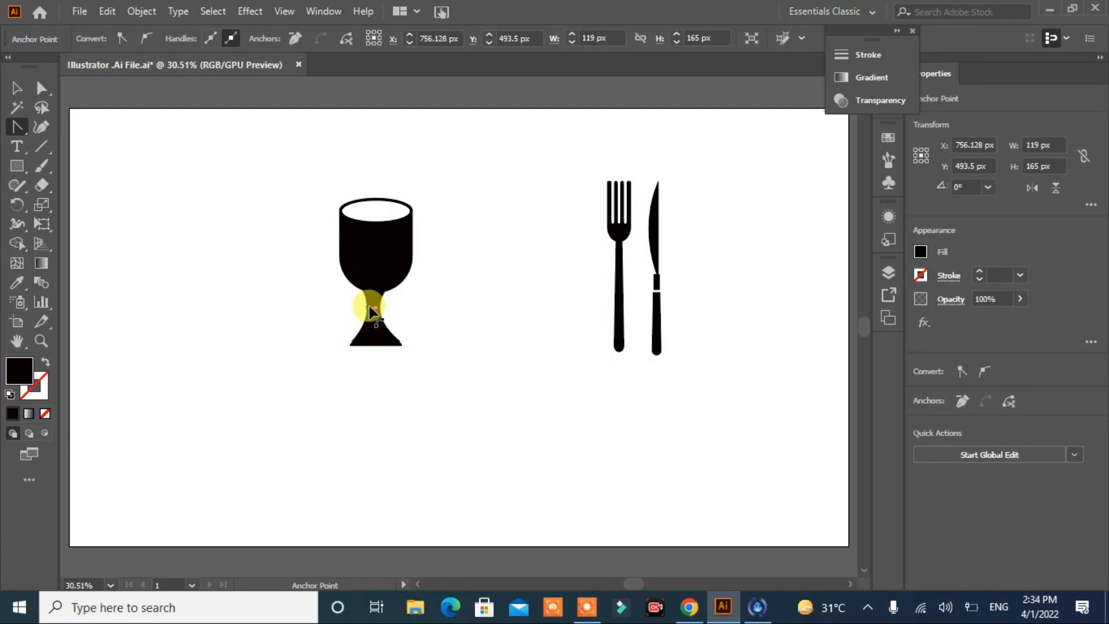
left_click_drag(376, 312, 458, 310)
Step: Unite the cup body, stem and base into one goblet shape with Pathfinder, leaving the rim out
left_click(17, 89)
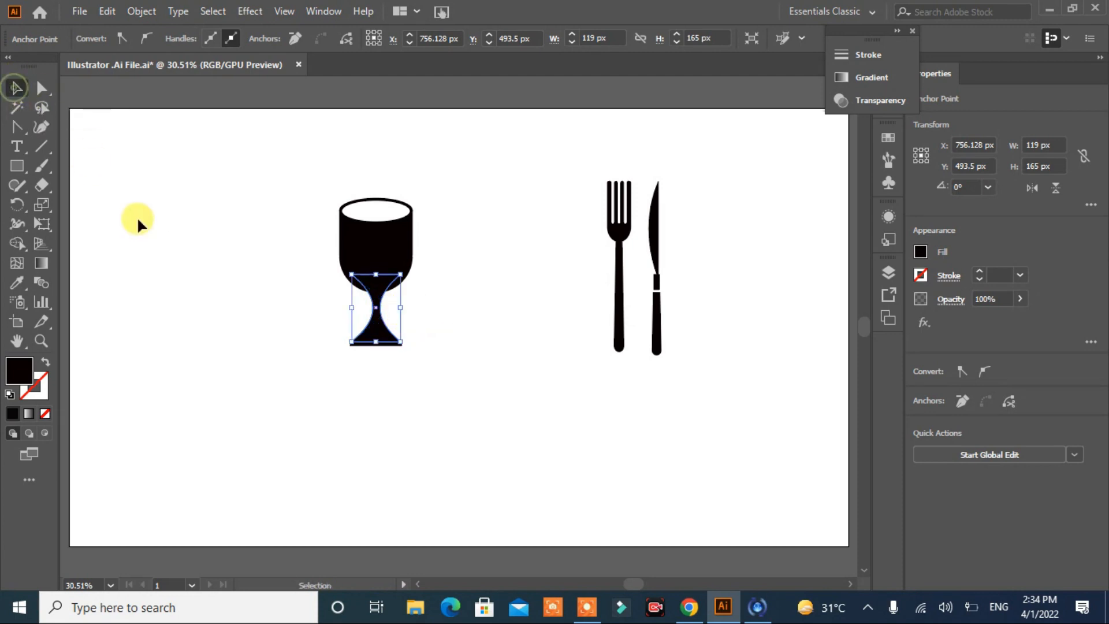
left_click(327, 373)
left_click_drag(269, 300, 353, 420)
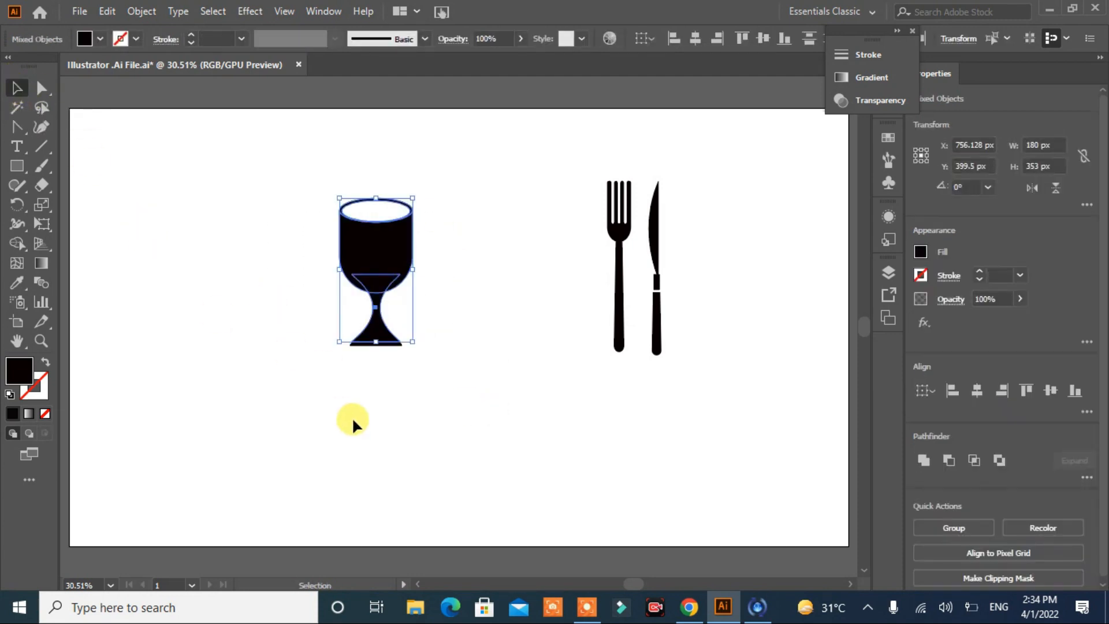
left_click_drag(297, 396, 297, 398)
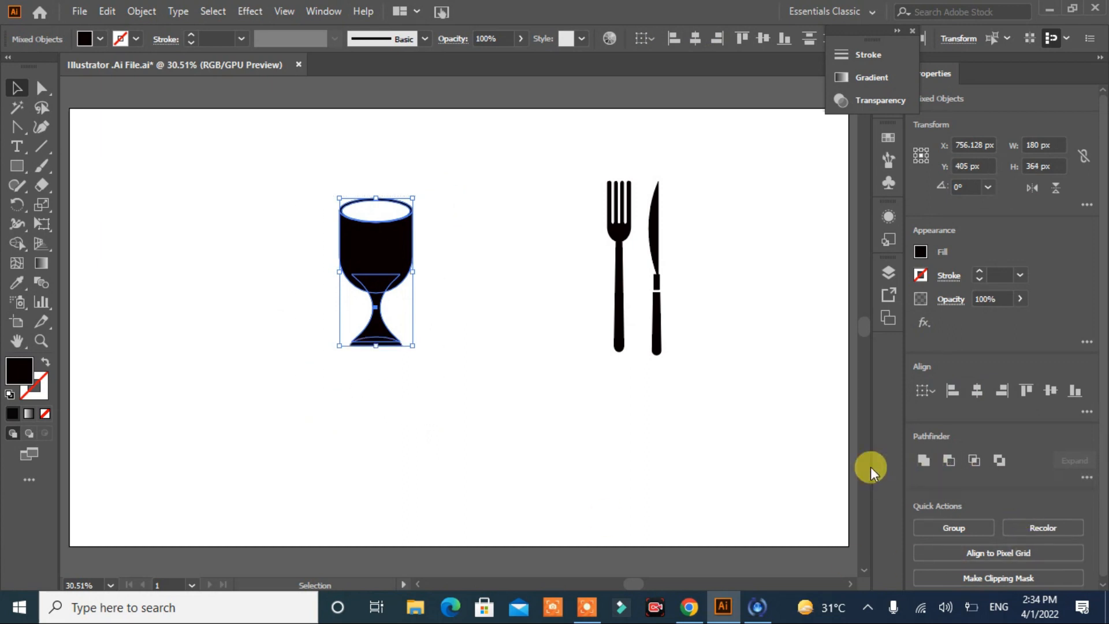
left_click(445, 276)
left_click_drag(283, 406, 283, 406)
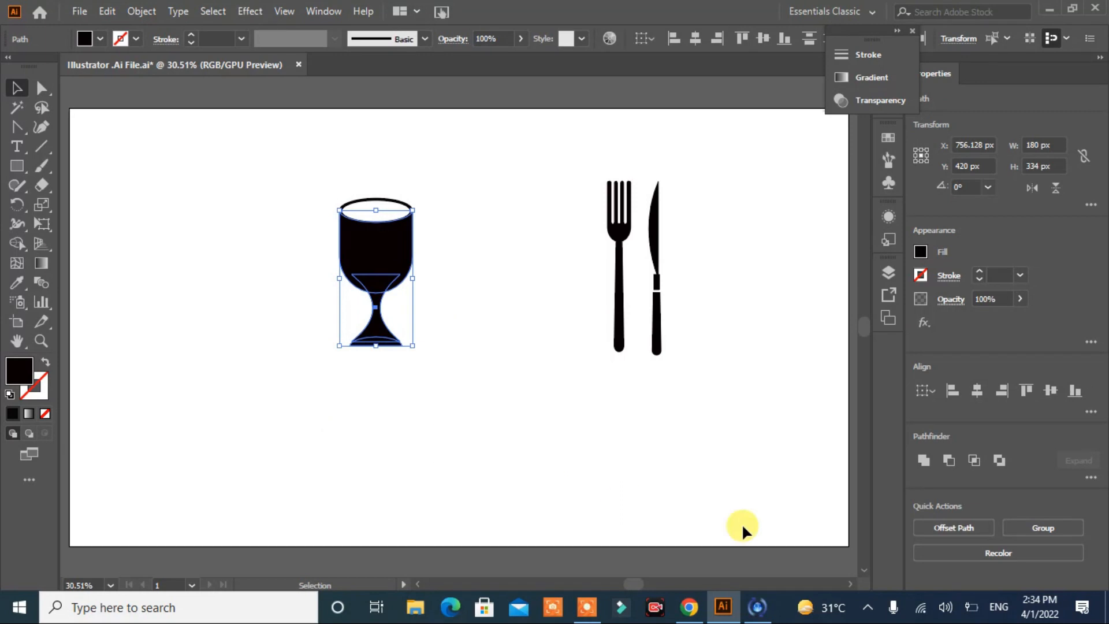
left_click(921, 459)
left_click(545, 432)
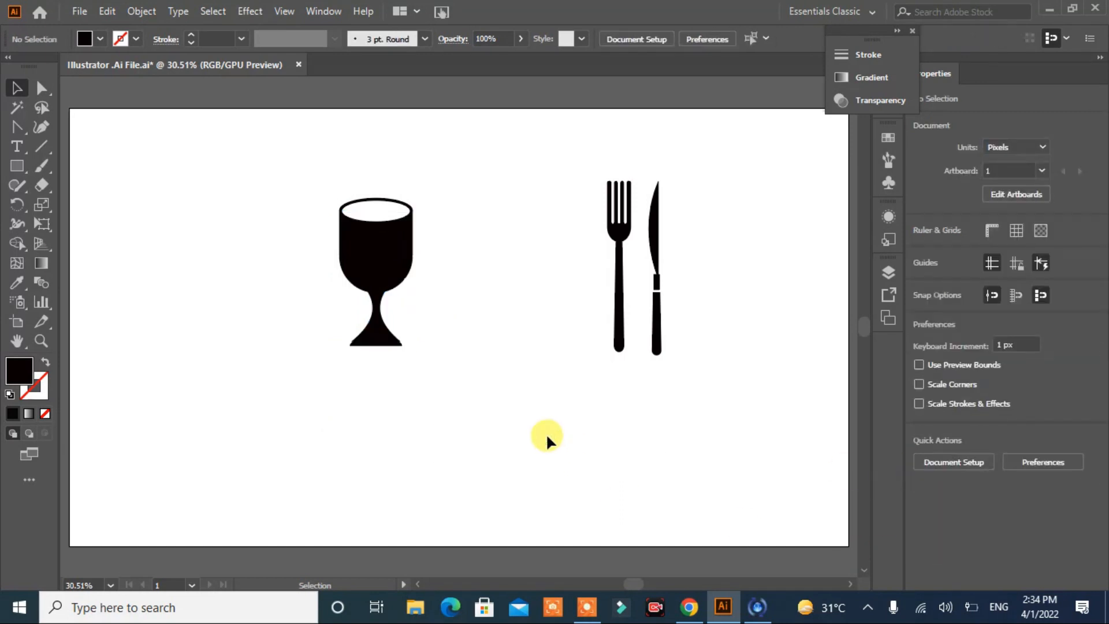
Step: Round the two corners where the cup body meets the stem with live corners
left_click(41, 88)
left_click(384, 293)
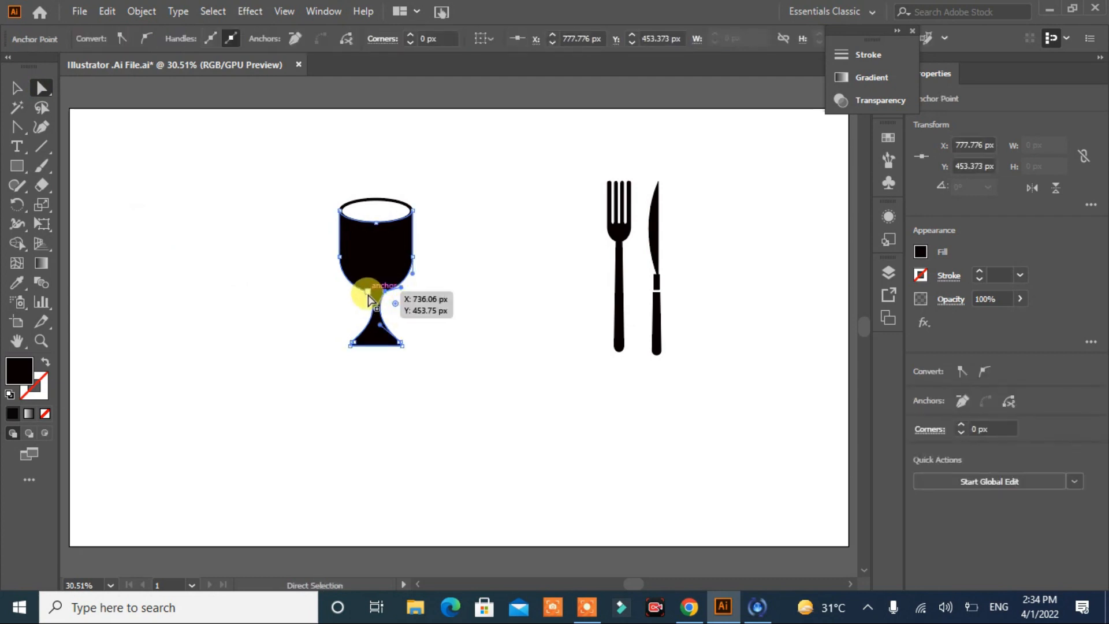
left_click(368, 292, "shift")
left_click_drag(359, 304, 300, 361)
left_click_drag(404, 315, 453, 366)
left_click(454, 366)
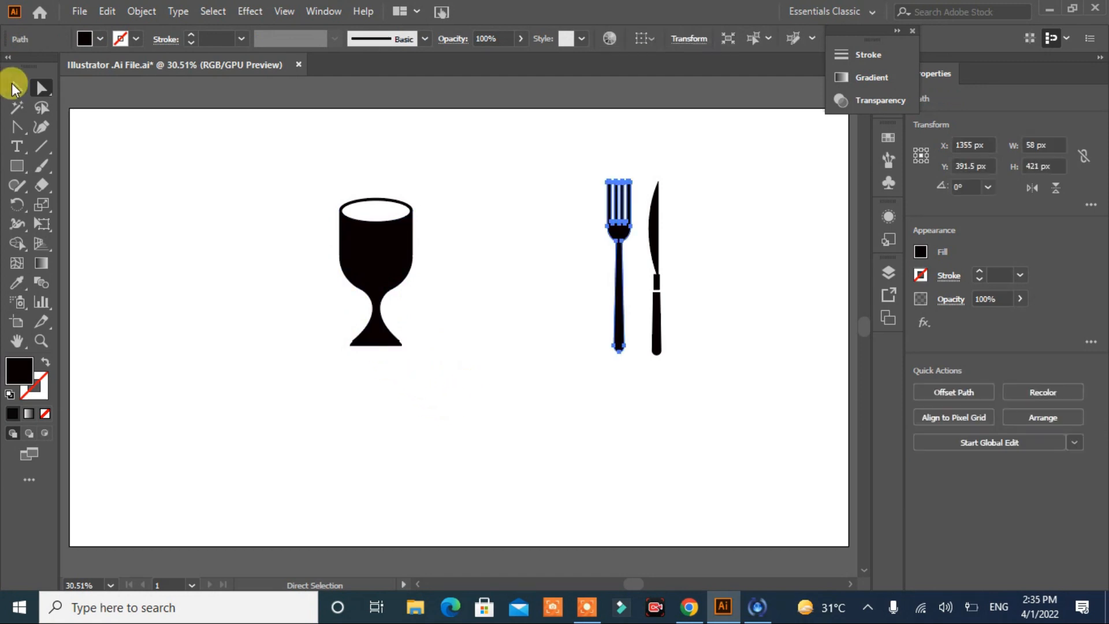
Step: Move the fork onto the goblet's stem and rotate it to about 57° with its tines pointing up to the left
left_click(14, 87)
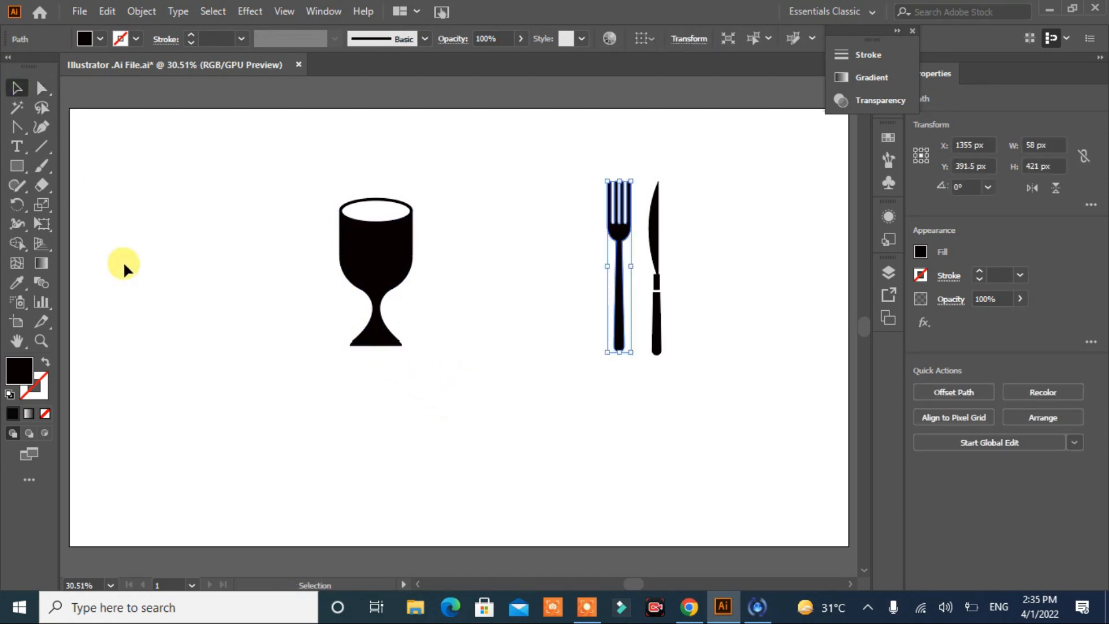
left_click(124, 264)
left_click_drag(619, 300, 317, 314)
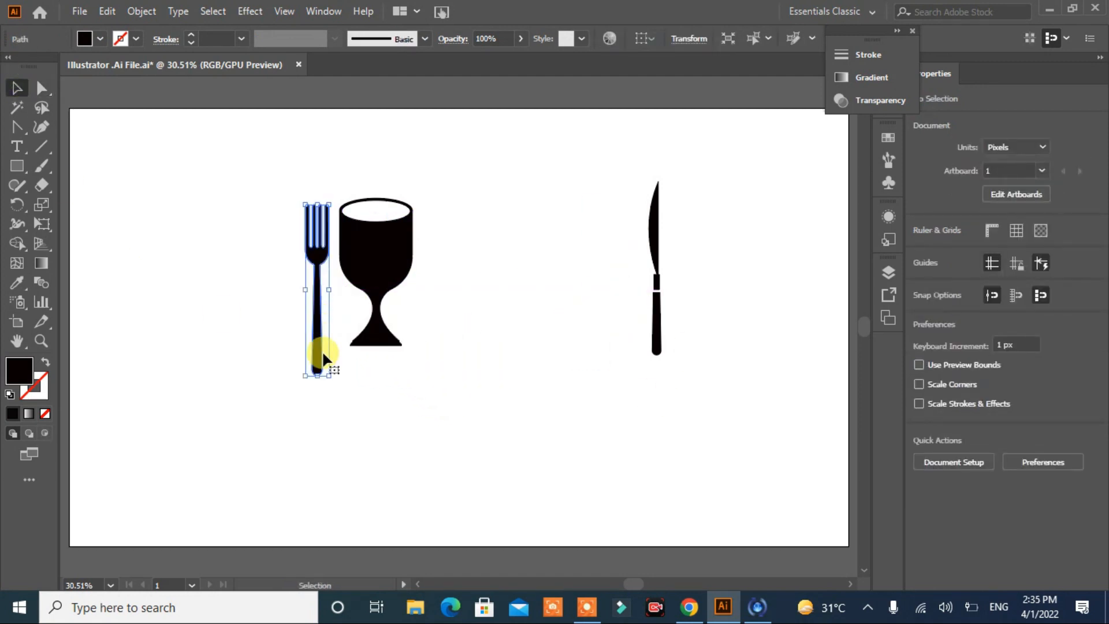
left_click_drag(334, 383, 397, 348)
left_click_drag(314, 314, 376, 326)
left_click_drag(427, 354, 450, 340)
Step: Move the knife onto the goblet's stem and rotate it to cross the fork, blade pointing up to the right
left_click_drag(657, 325, 278, 315)
left_click_drag(347, 318, 325, 340)
left_click(492, 407)
left_click(477, 424)
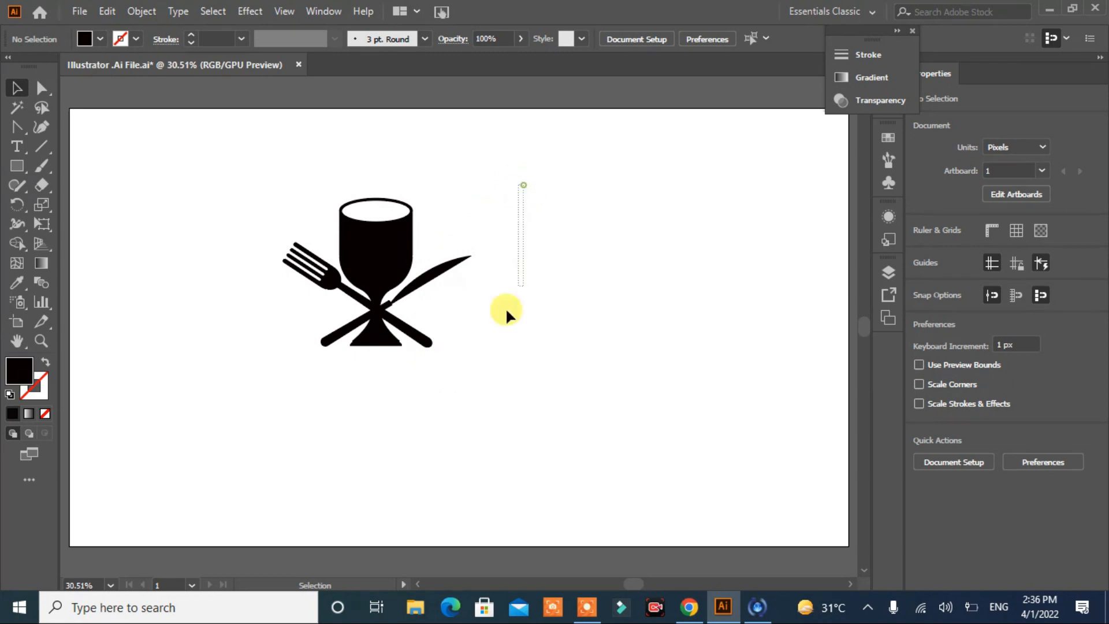
Step: Move the goblet with the crossed fork and knife to the middle of the artboard
left_click_drag(506, 310, 221, 358)
left_click_drag(370, 265, 528, 288)
left_click(476, 432)
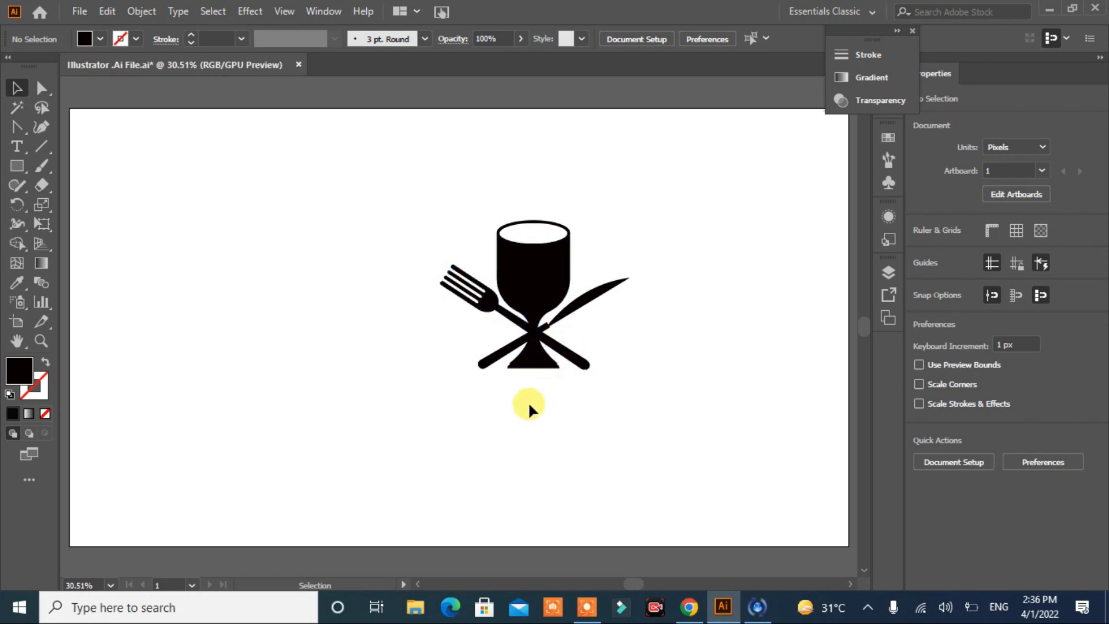
Step: Adjust the fork's rotation to 56.13° and turn the knife slightly steeper to match
left_click(582, 371)
left_click_drag(594, 353, 606, 358)
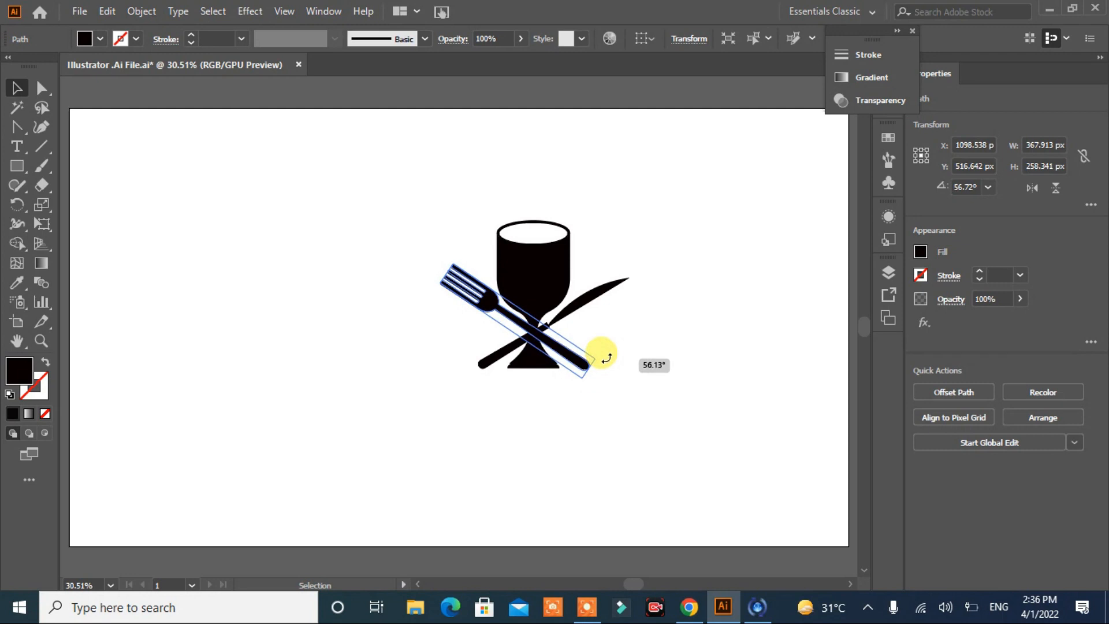
left_click(476, 365)
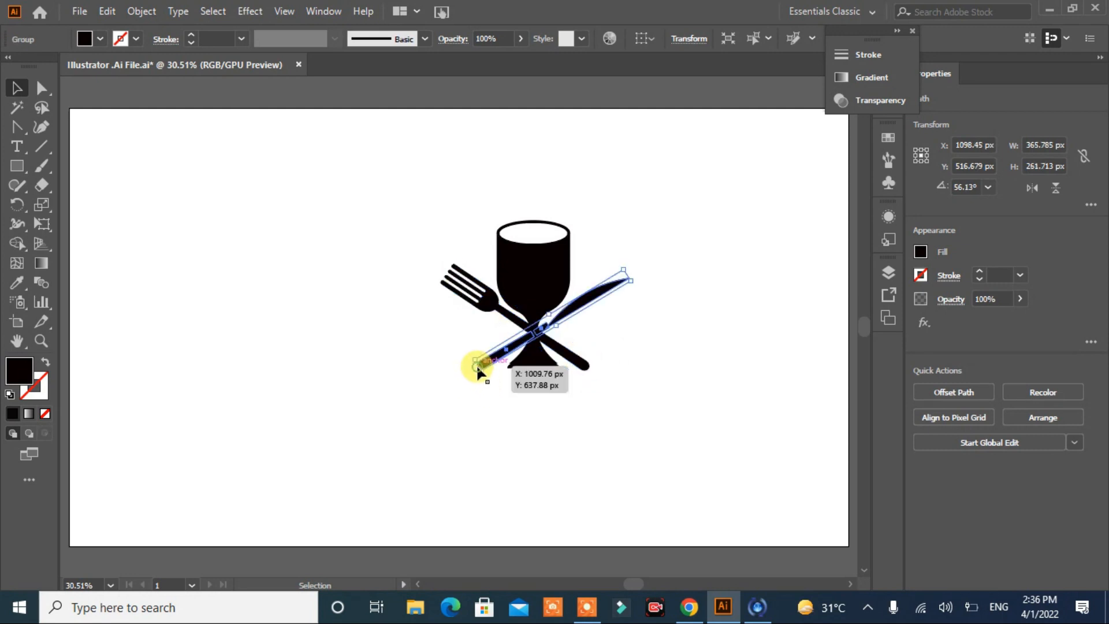
left_click(497, 408)
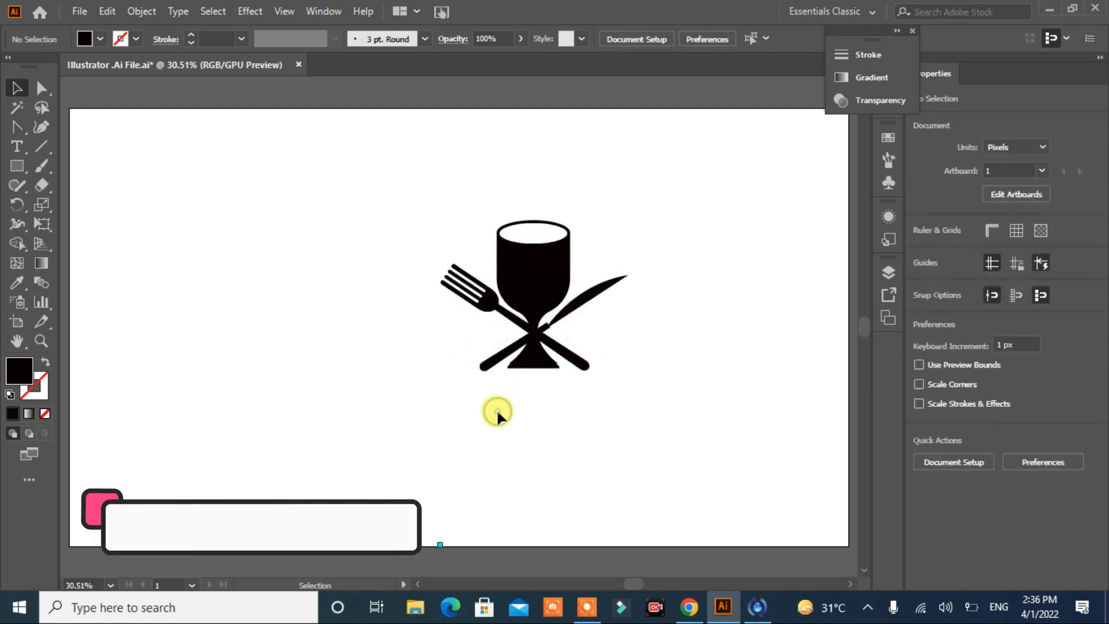
Step: Align the goblet, fork and knife on their horizontal centres
key("ctrl+a")
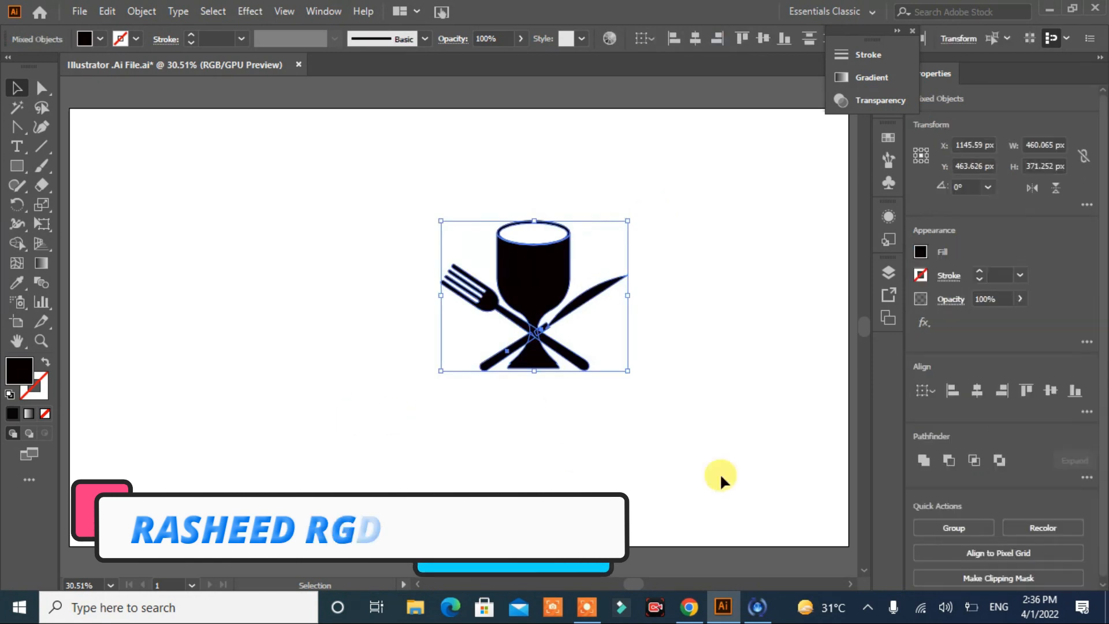
left_click(977, 392)
left_click(737, 451)
Step: Enlarge the crossed fork and knife to about 466 by 336 px and nudge them down level with the goblet's foot
left_click_drag(643, 179, 599, 411)
key("Down")
key("Down")
key("Down")
key("Down")
key("Down")
key("Down")
key("Down")
key("Down")
key("Down")
key("Down")
key("Down")
key("Down")
key("Down")
key("Down")
key("Down")
key("Down")
key("Down")
key("Down")
key("Down")
key("Down")
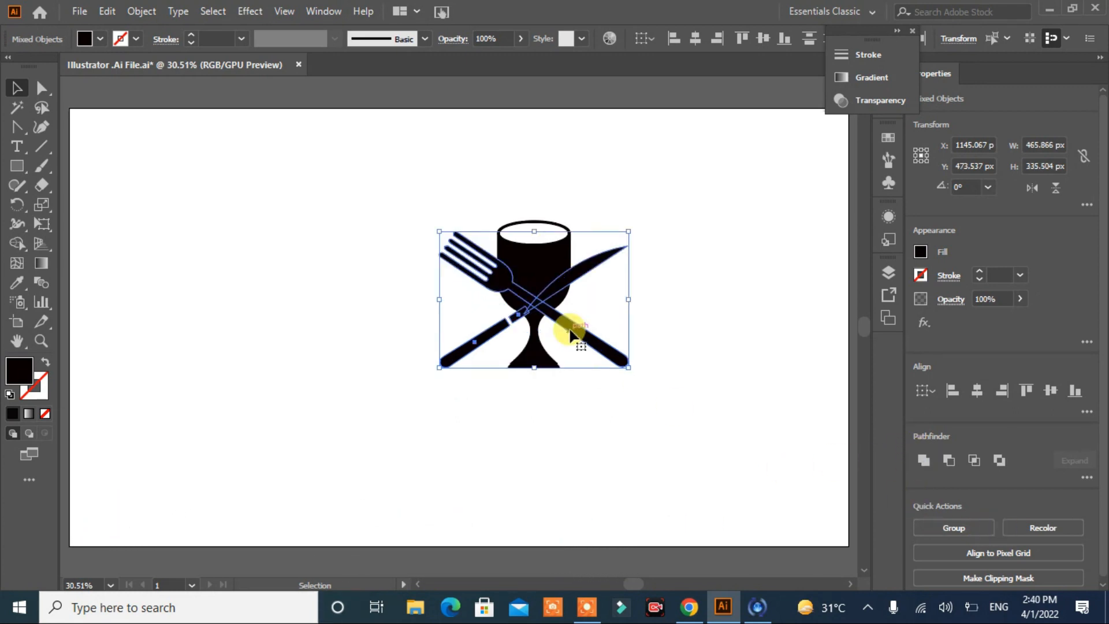
Step: Offset the fork and knife paths by 10 px with miter joins and a miter limit of 4
left_click(141, 11)
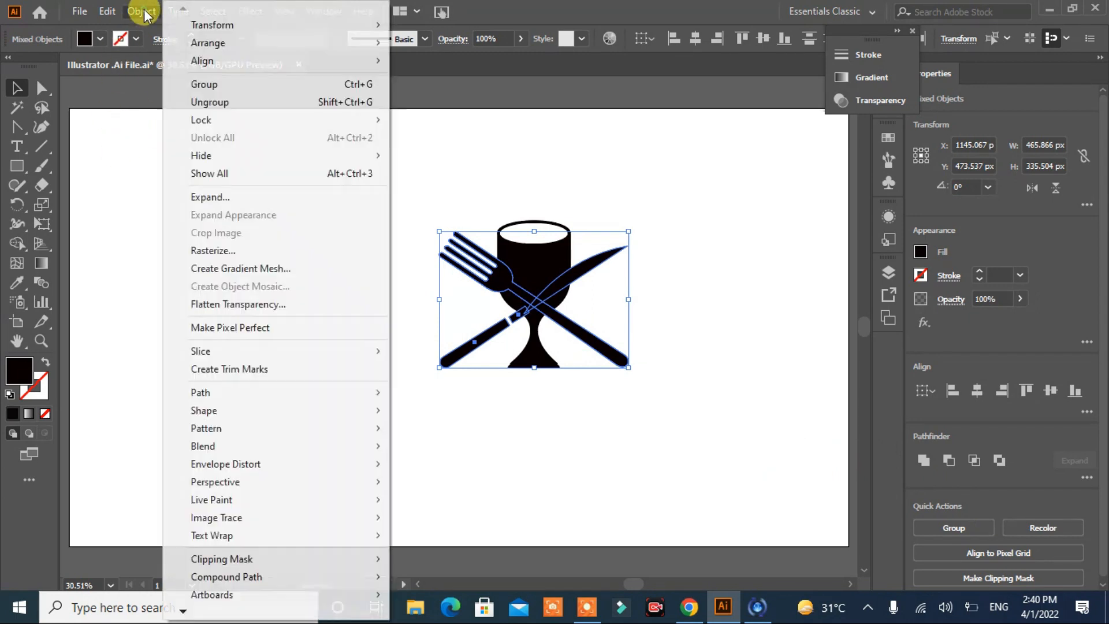
mouse_move(237, 392)
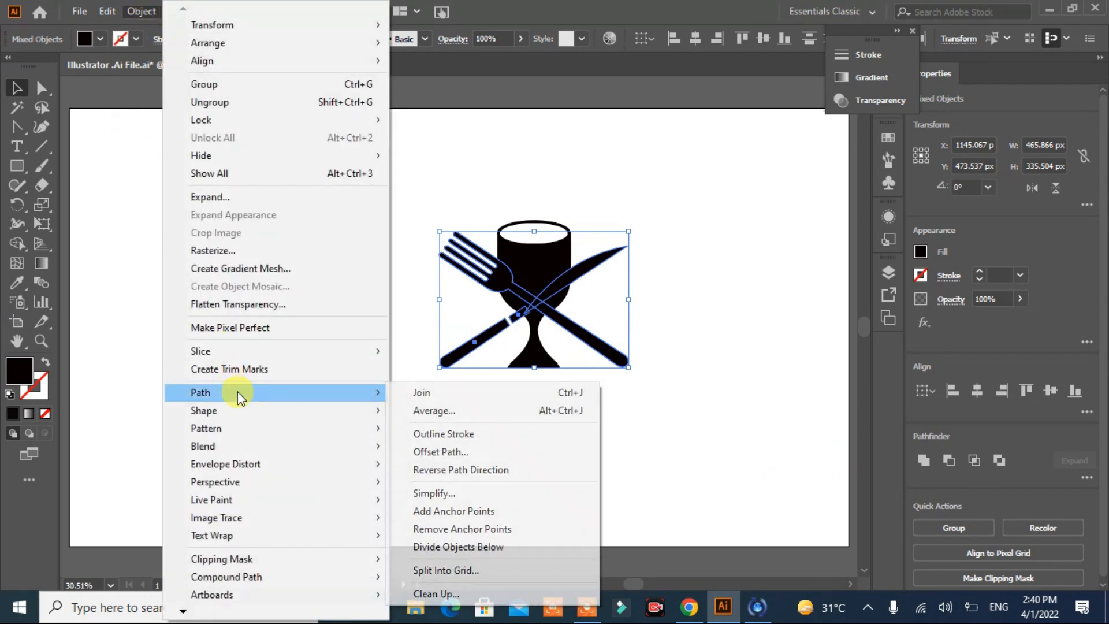
left_click(468, 450)
left_click(450, 343)
left_click_drag(575, 220, 756, 159)
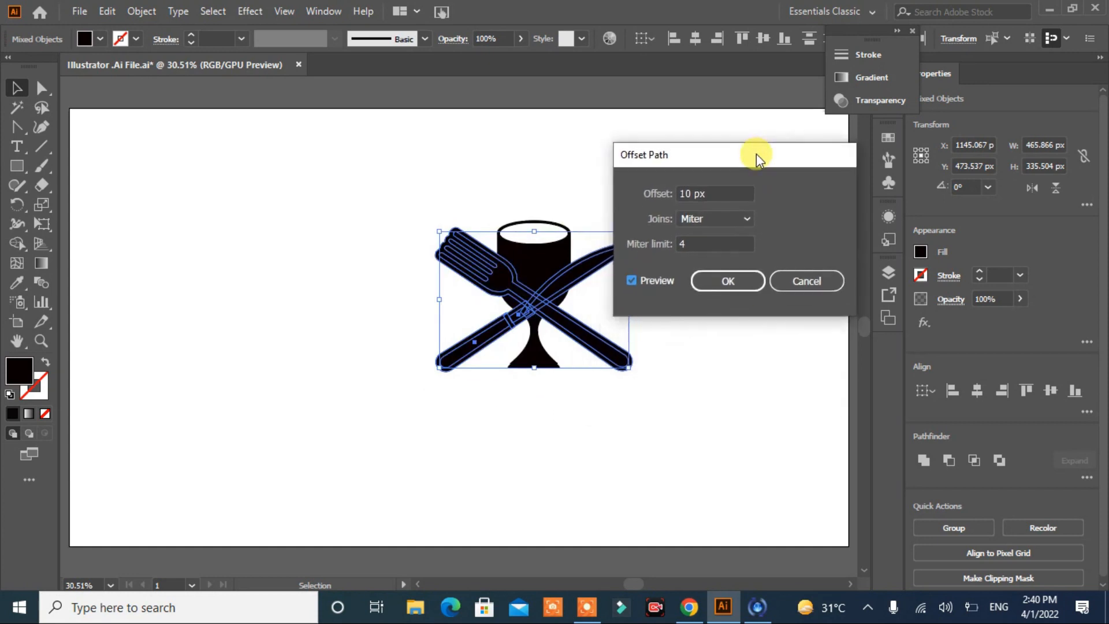
left_click(727, 281)
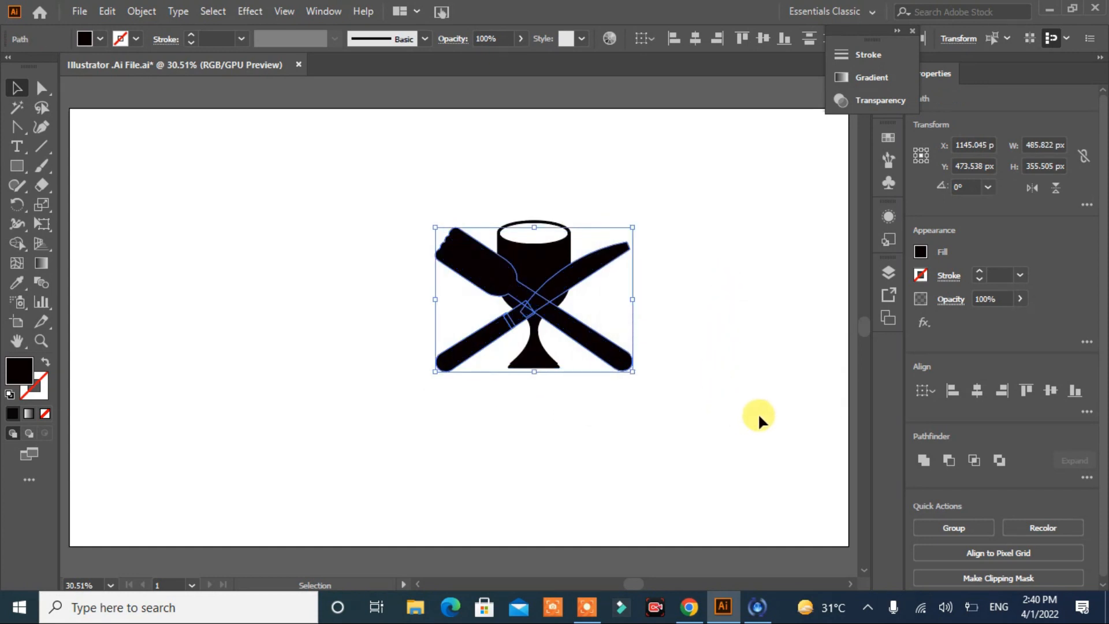
Step: Try to remove the offset fork and knife silhouette with the Shape Builder tool
left_click(17, 243)
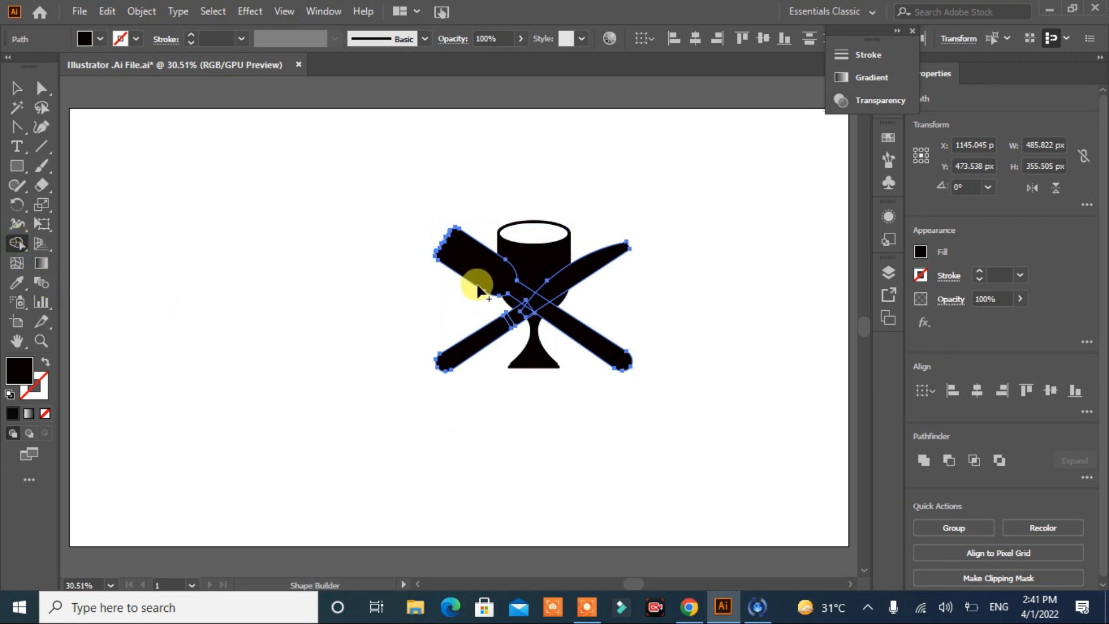
mouse_move(487, 277)
left_mouse_down()
mouse_move(531, 303)
mouse_move(499, 328)
mouse_move(543, 298)
left_mouse_up()
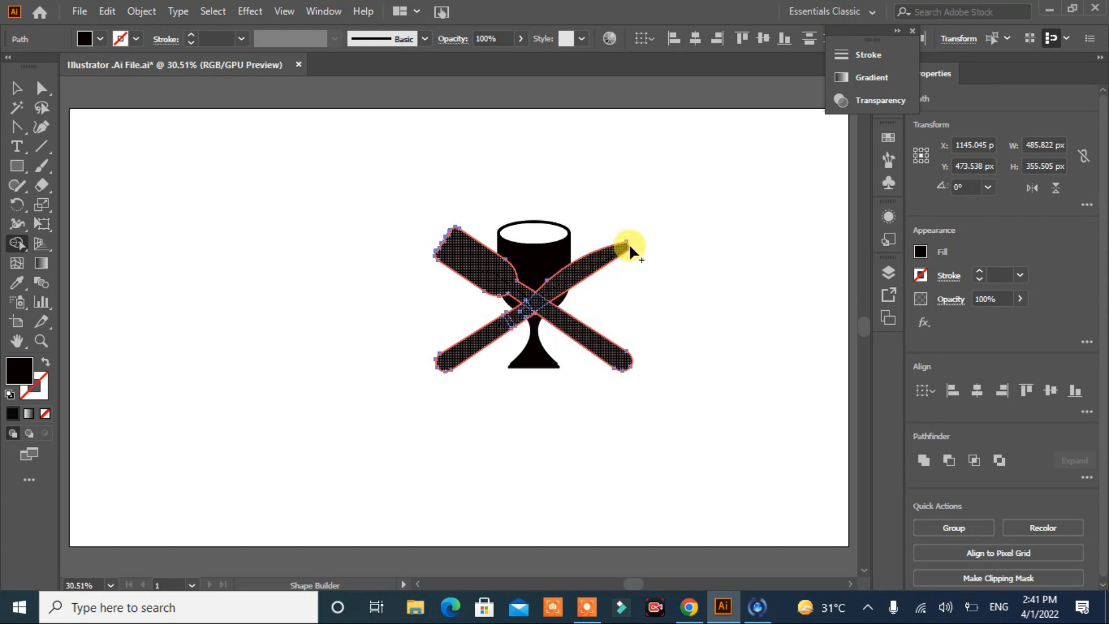
left_click_drag(688, 261, 687, 261)
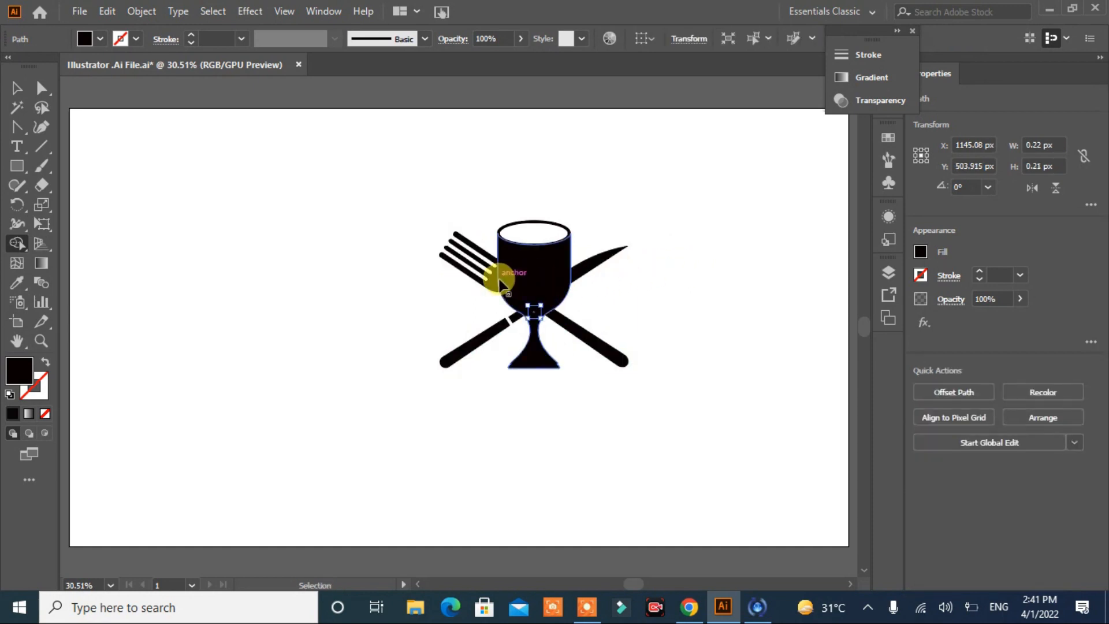
key("ctrl+z")
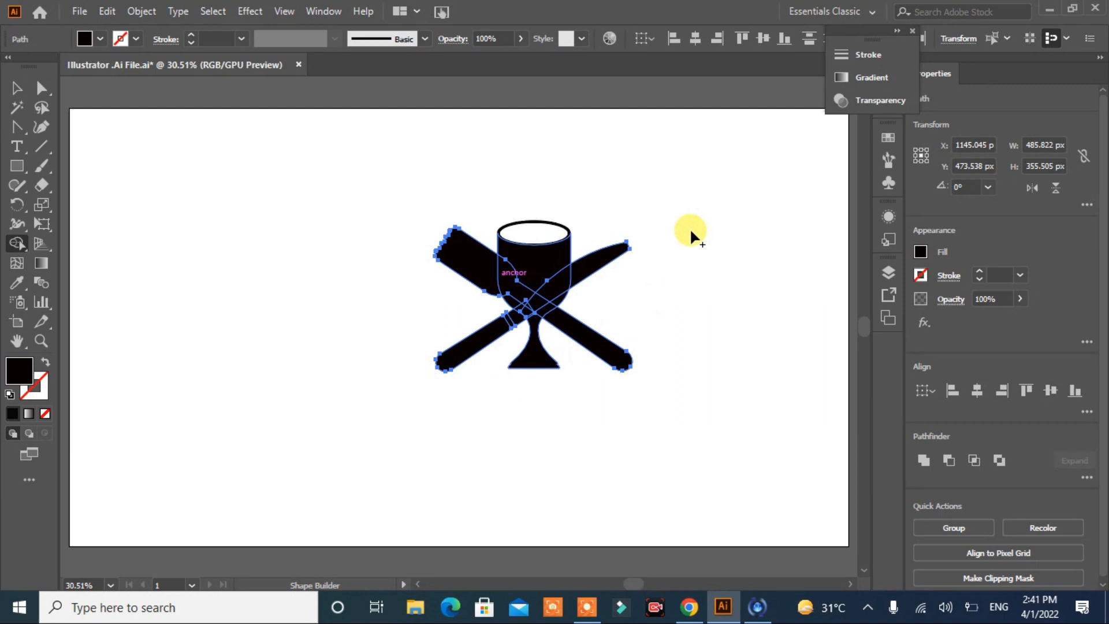
Step: Cut the offset fork and knife silhouette out of the goblet with the Shape Builder tool, keeping the original cutlery shapes
left_click(16, 87)
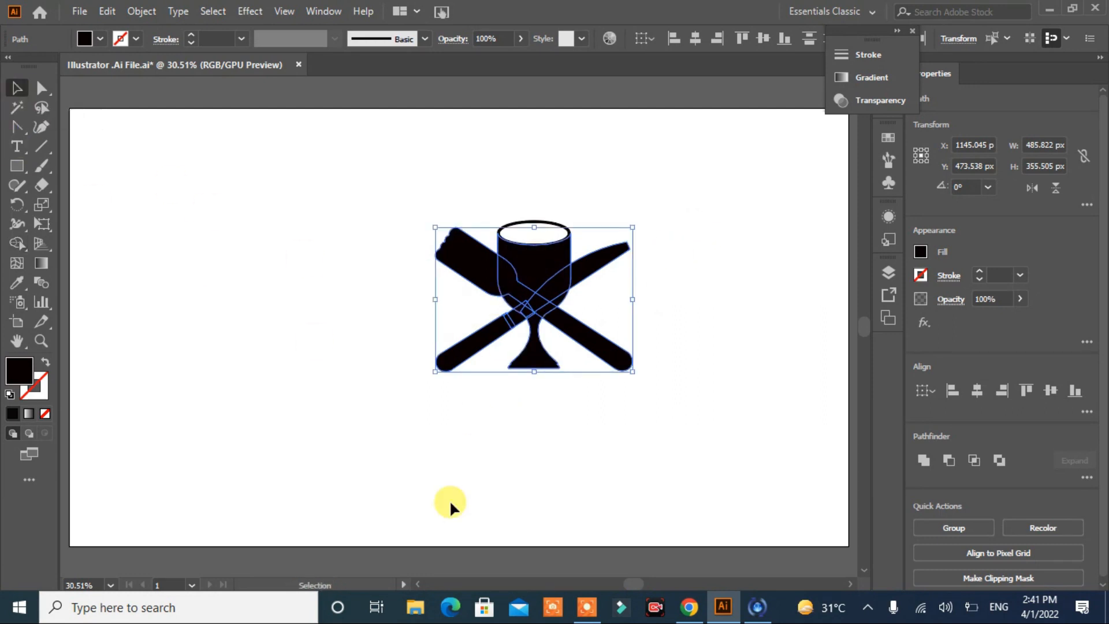
key("ctrl+plus")
key("ctrl+plus")
key("ctrl+plus")
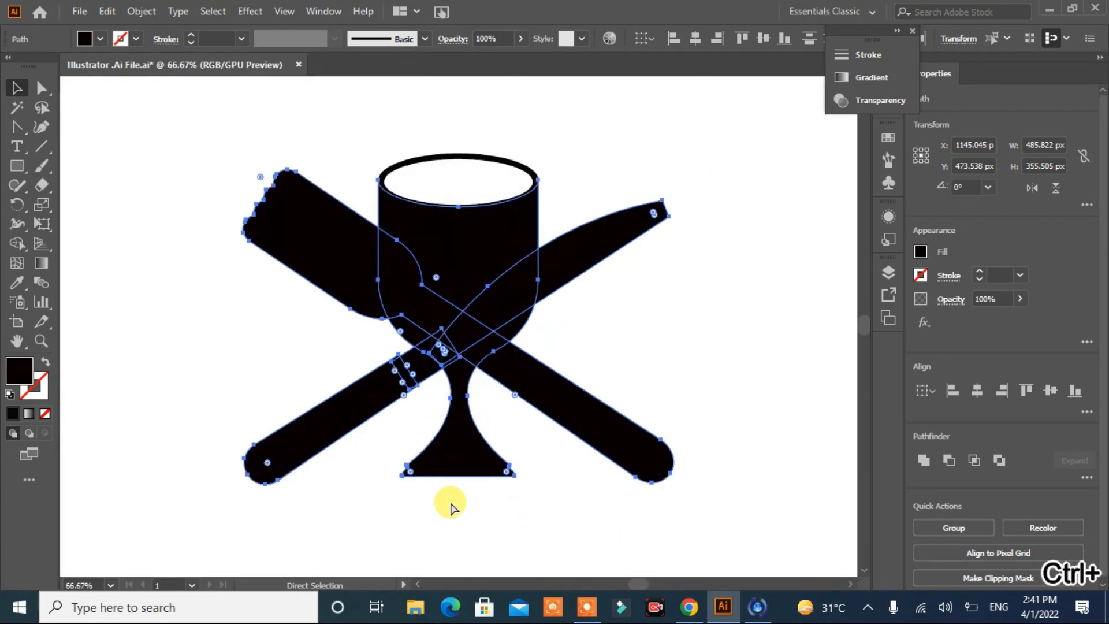
left_click(17, 242)
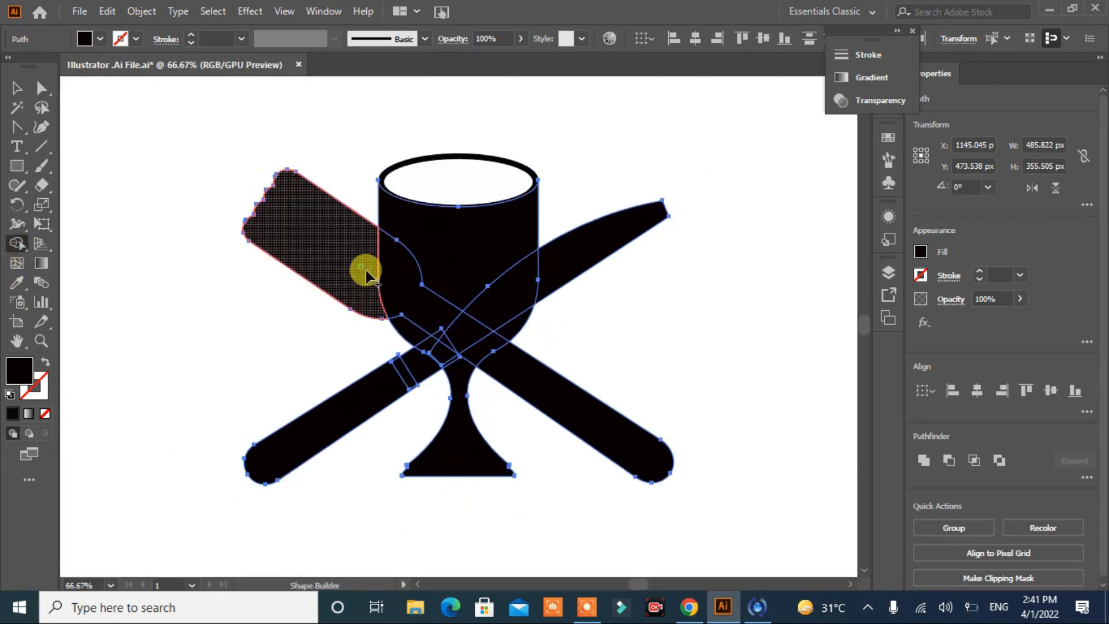
mouse_move(413, 300)
left_mouse_down()
mouse_move(441, 329)
mouse_move(470, 329)
mouse_move(528, 288)
mouse_move(475, 325)
mouse_move(479, 345)
mouse_move(438, 345)
mouse_move(347, 416)
left_mouse_up()
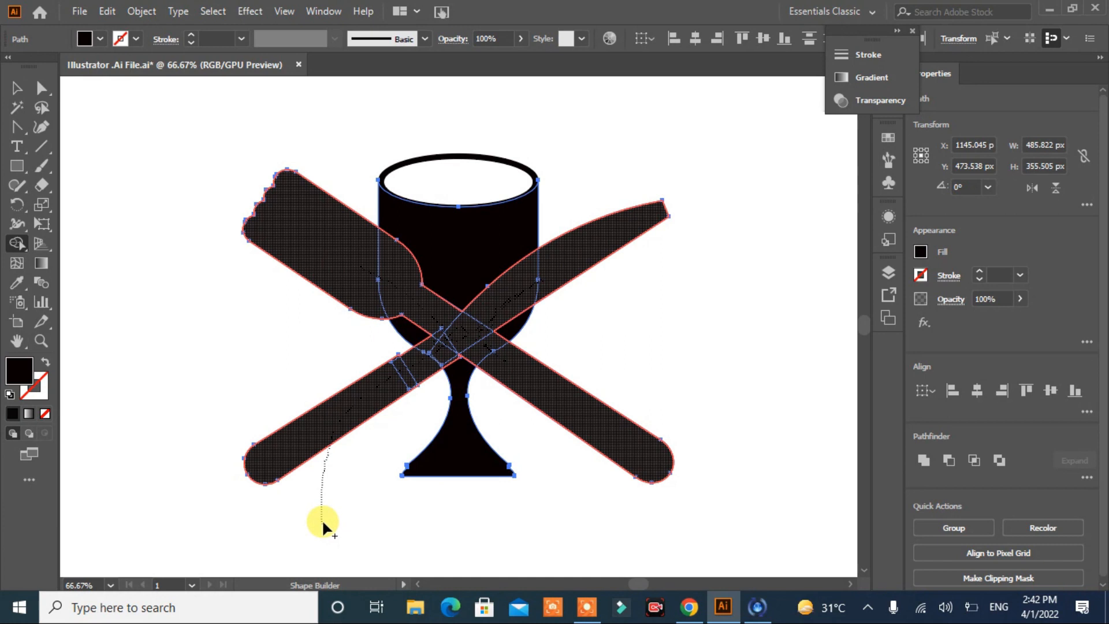
left_click_drag(323, 524, 325, 520)
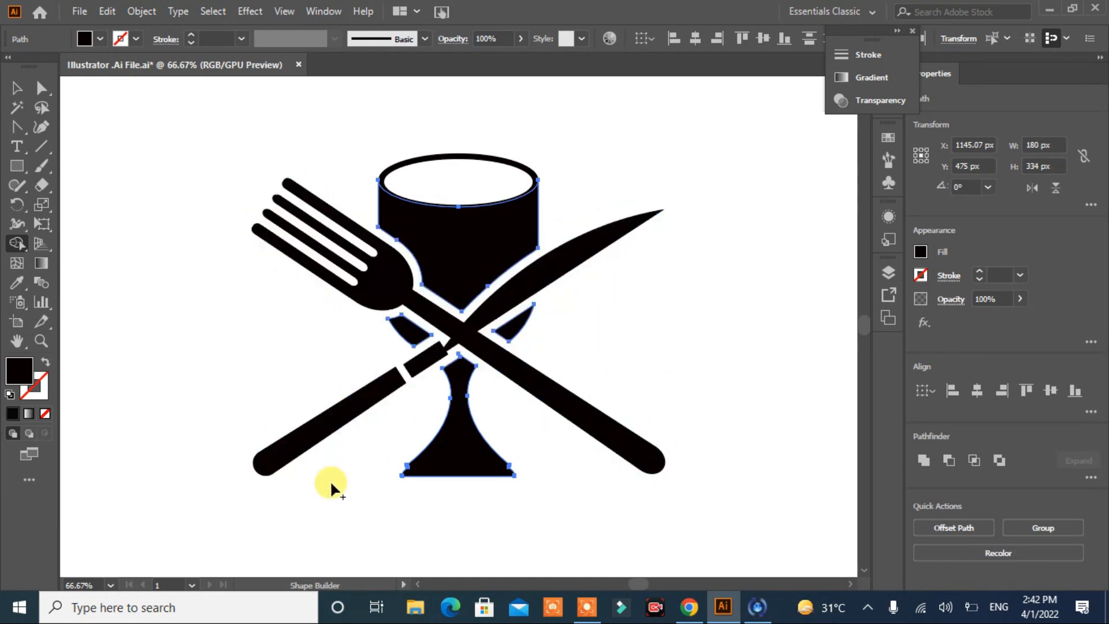
left_click(16, 88)
left_click(134, 262)
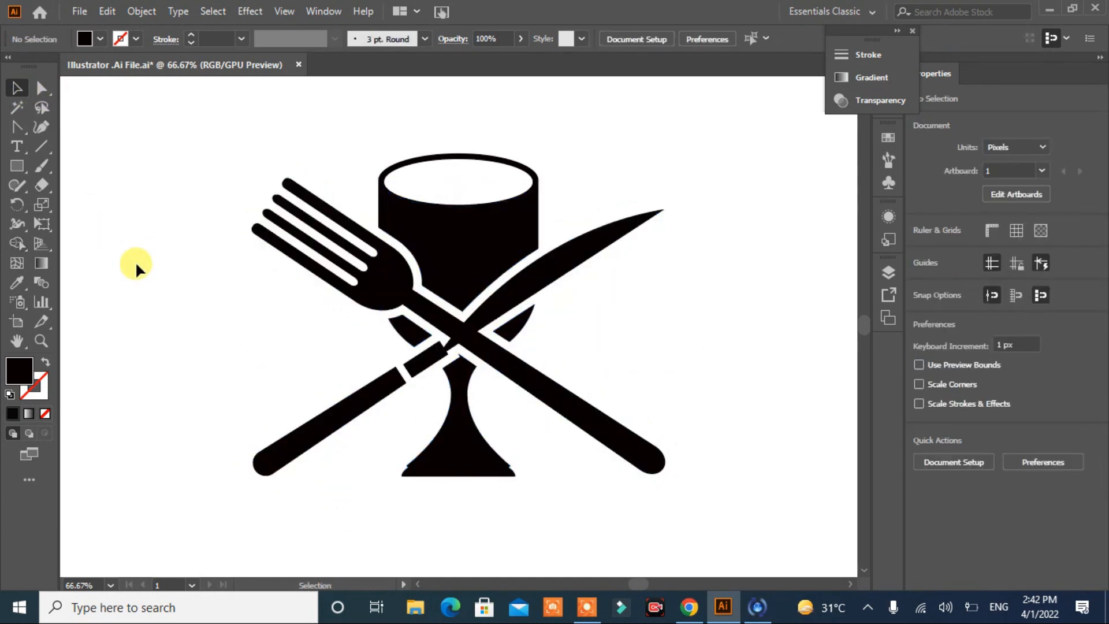
key("ctrl+0")
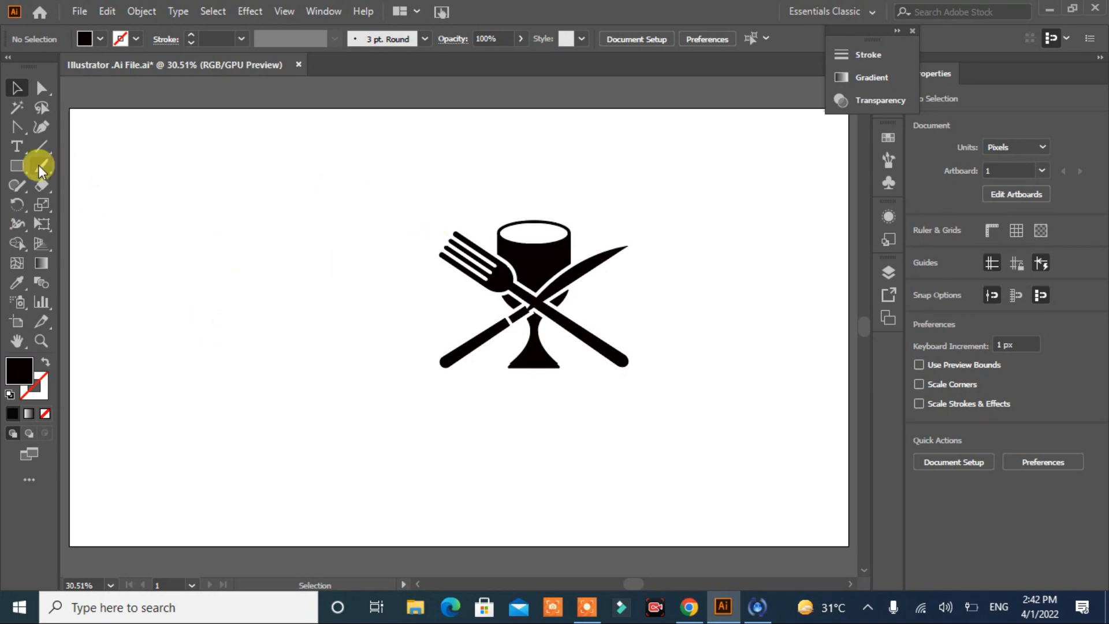
Step: Draw a black circle of about 560 px centred over the goblet, fork and knife
left_click(19, 165)
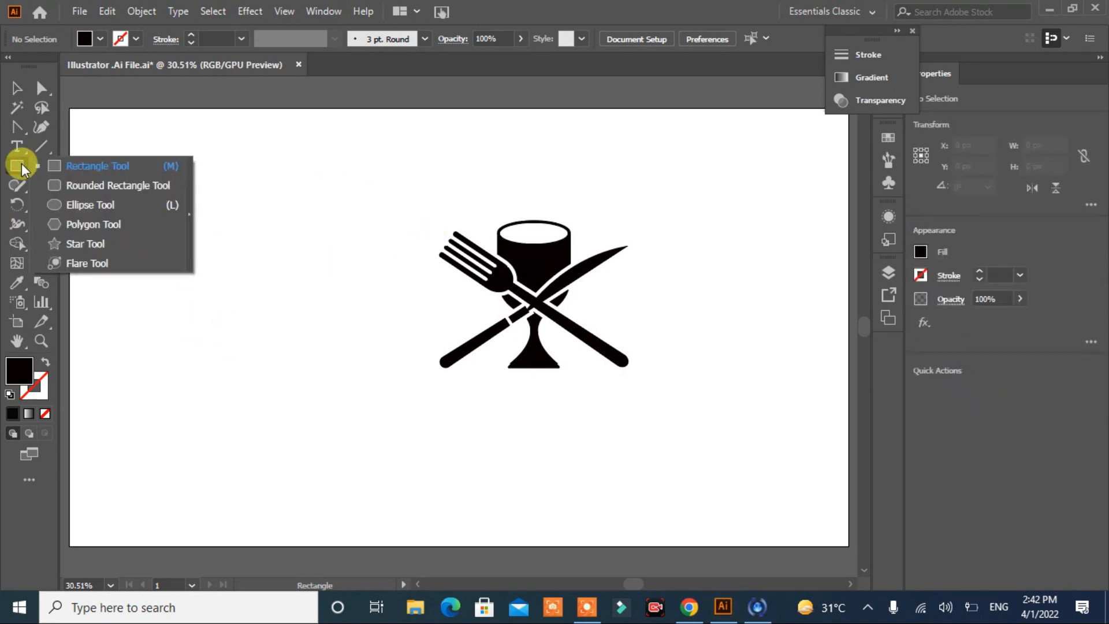
left_click(56, 202)
mouse_move(427, 192)
left_mouse_down()
mouse_move(497, 290)
mouse_move(668, 416)
mouse_move(659, 441)
mouse_move(665, 425)
mouse_move(651, 411)
mouse_move(653, 420)
left_mouse_up()
left_click_drag(545, 307, 534, 305)
left_click(17, 88)
Step: Select all the artwork and cut the fork and the knife handle out of the black circle with the Shape Builder tool
key("ctrl+a")
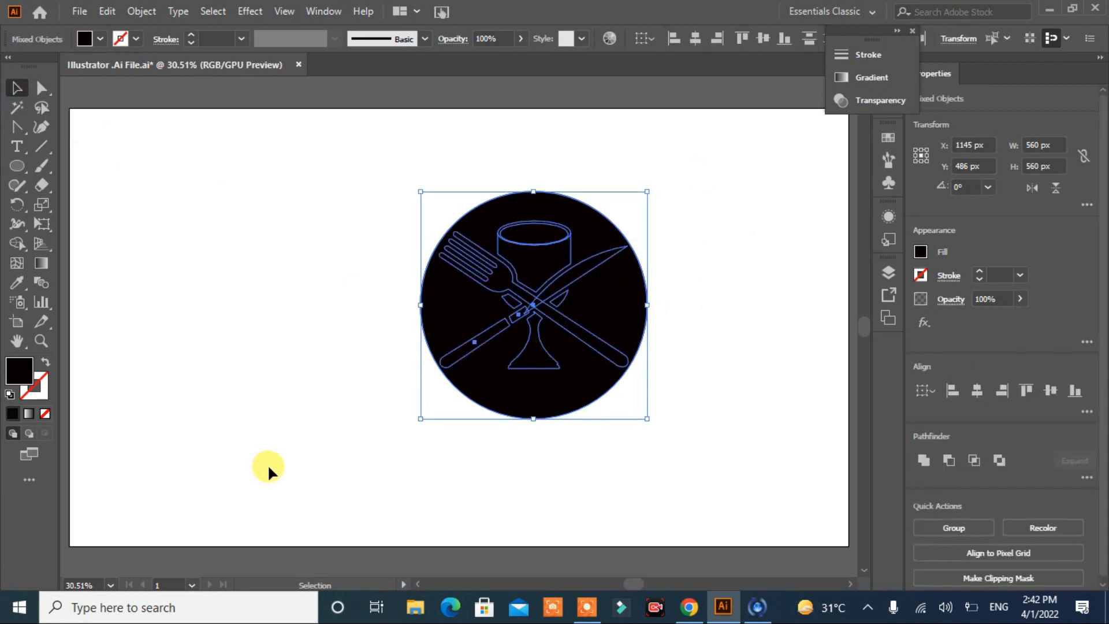
key("a")
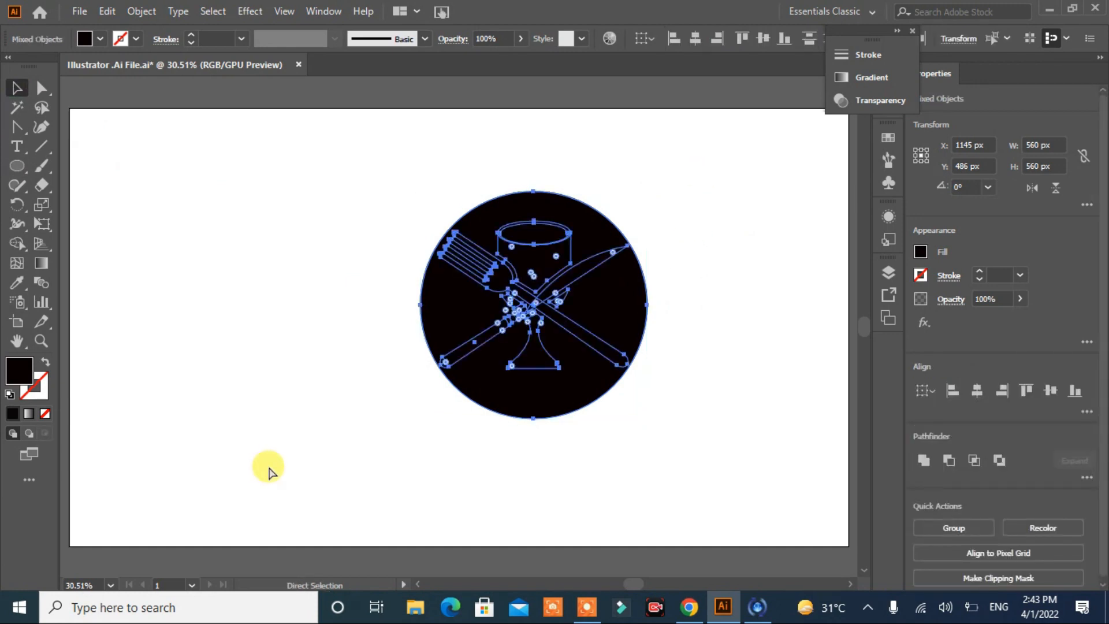
key("ctrl+minus")
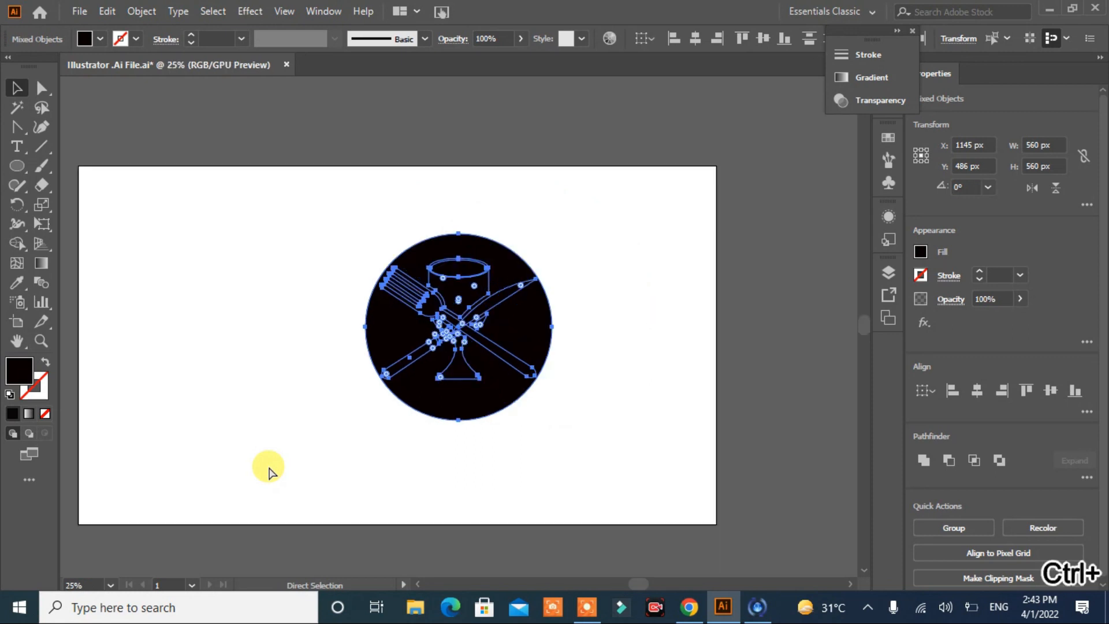
key("ctrl+plus")
key("ctrl+plus")
key("ctrl+plus")
key("v")
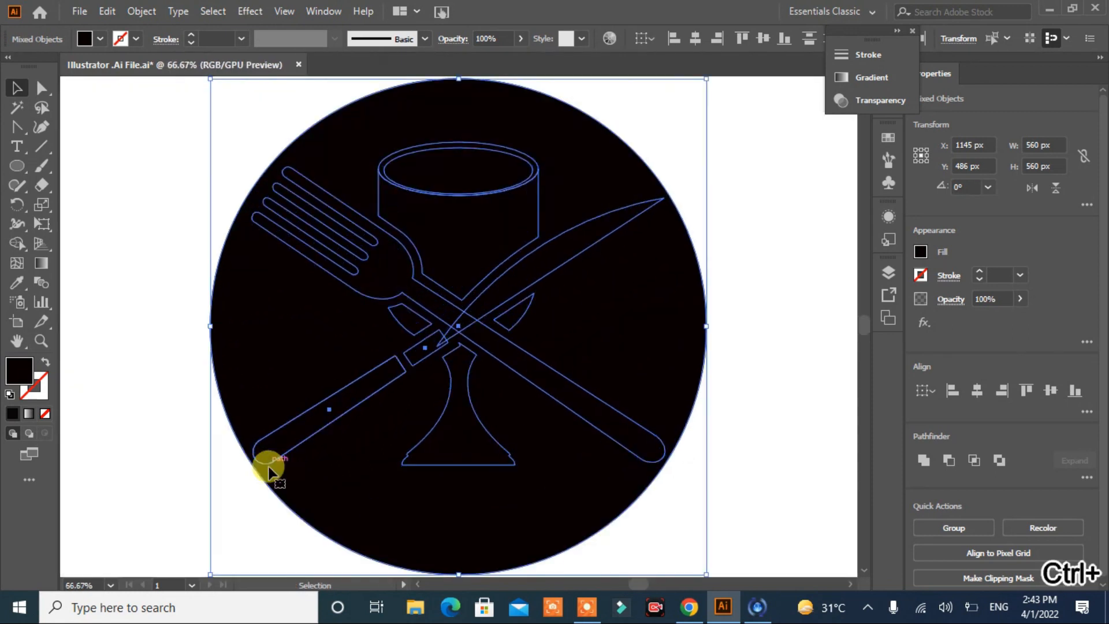
left_click(17, 244)
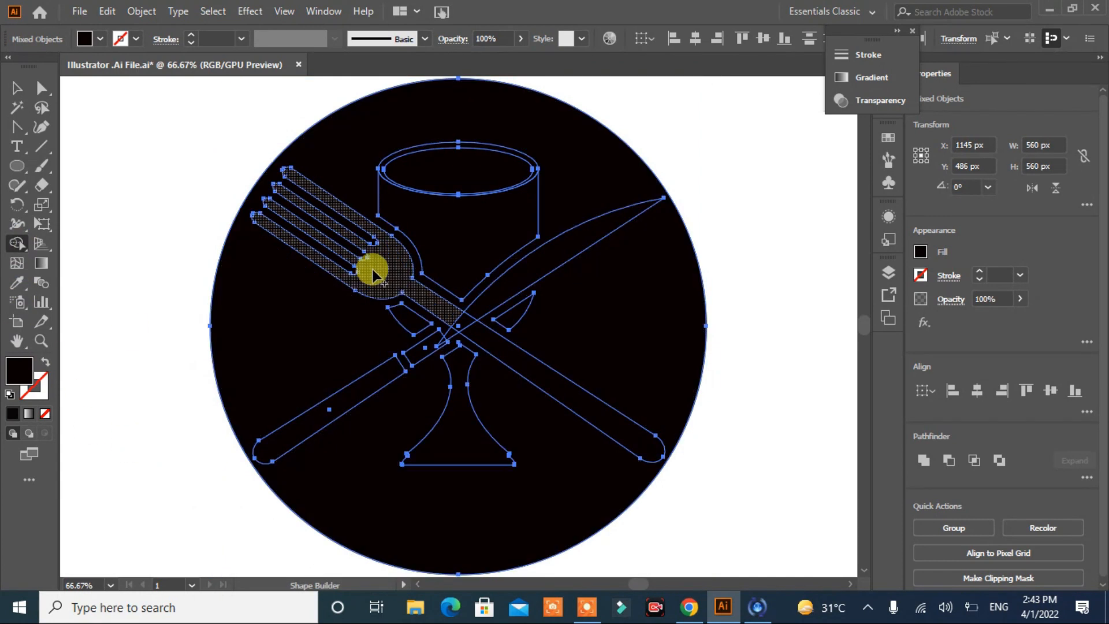
mouse_move(373, 272)
left_mouse_down()
mouse_move(417, 312)
mouse_move(451, 308)
mouse_move(479, 338)
mouse_move(453, 331)
mouse_move(382, 367)
left_mouse_up()
Step: Cut the goblet's bowl, side fragments and foot, along with the knife blade, out of the black circle
left_click(402, 317)
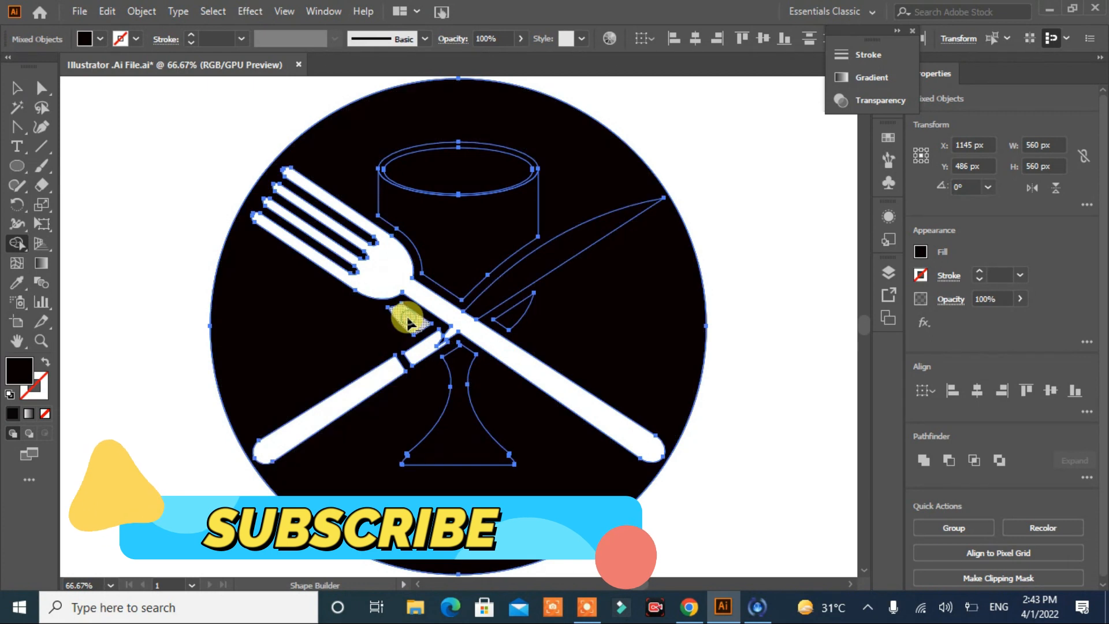
left_click(454, 416)
left_click(513, 317)
left_click(507, 279)
left_click(462, 245)
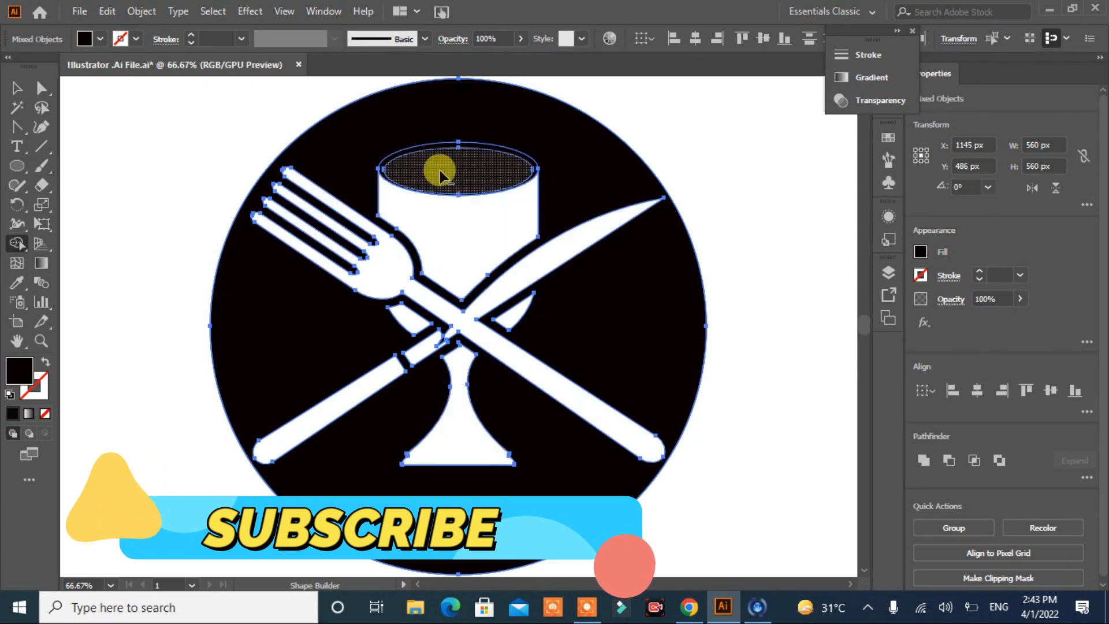
Step: Cut the goblet's rim out of the circle as one ring, keeping its elliptical opening black
left_click(426, 151)
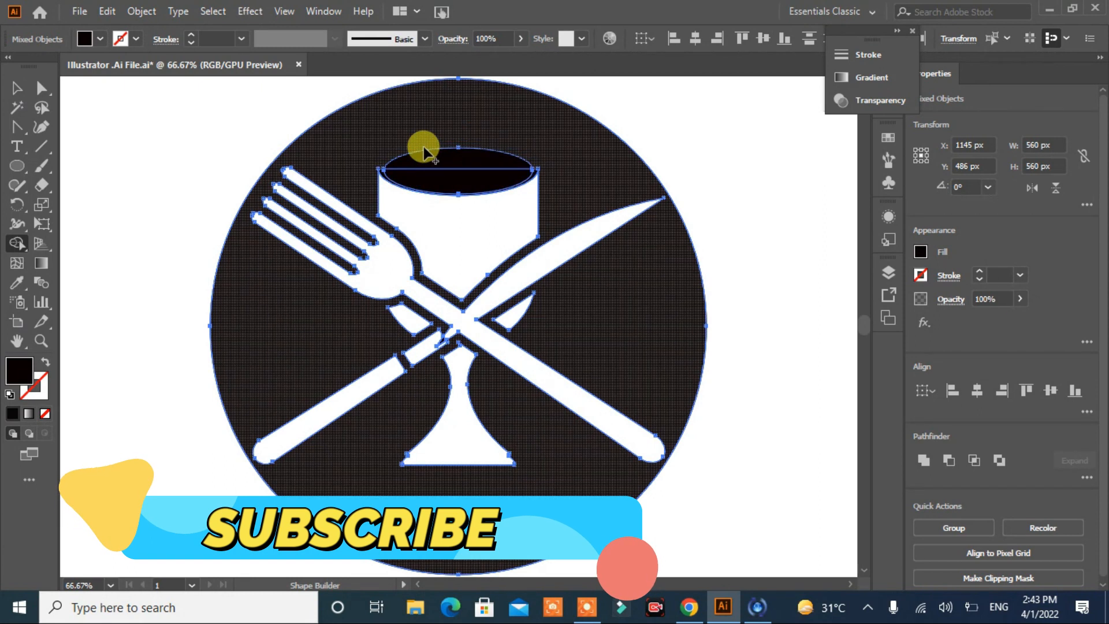
key("ctrl+z")
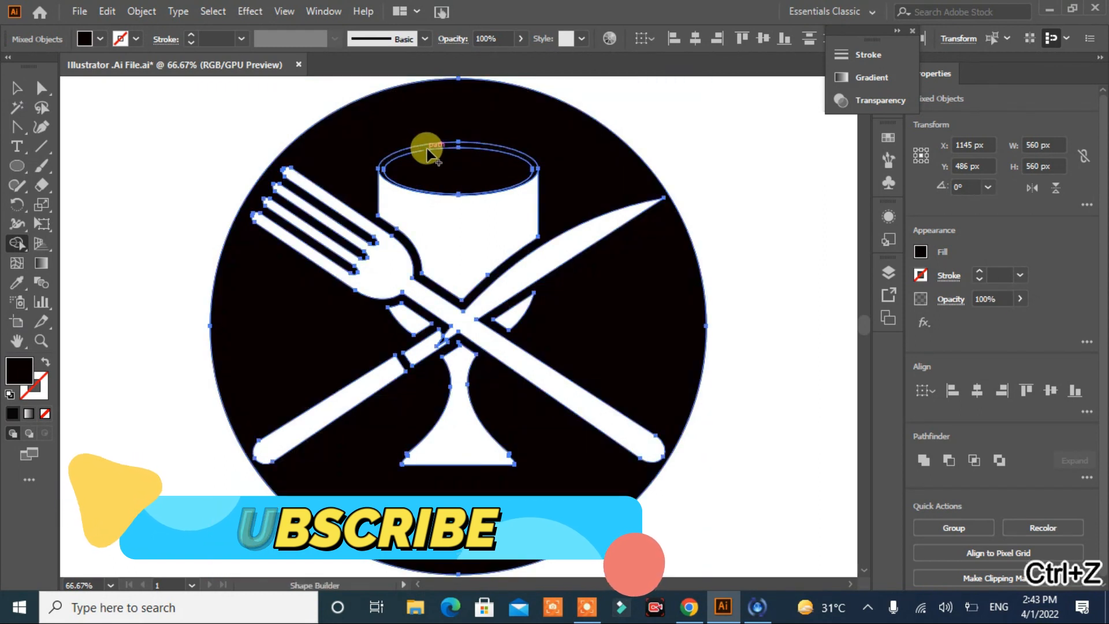
left_click(384, 165)
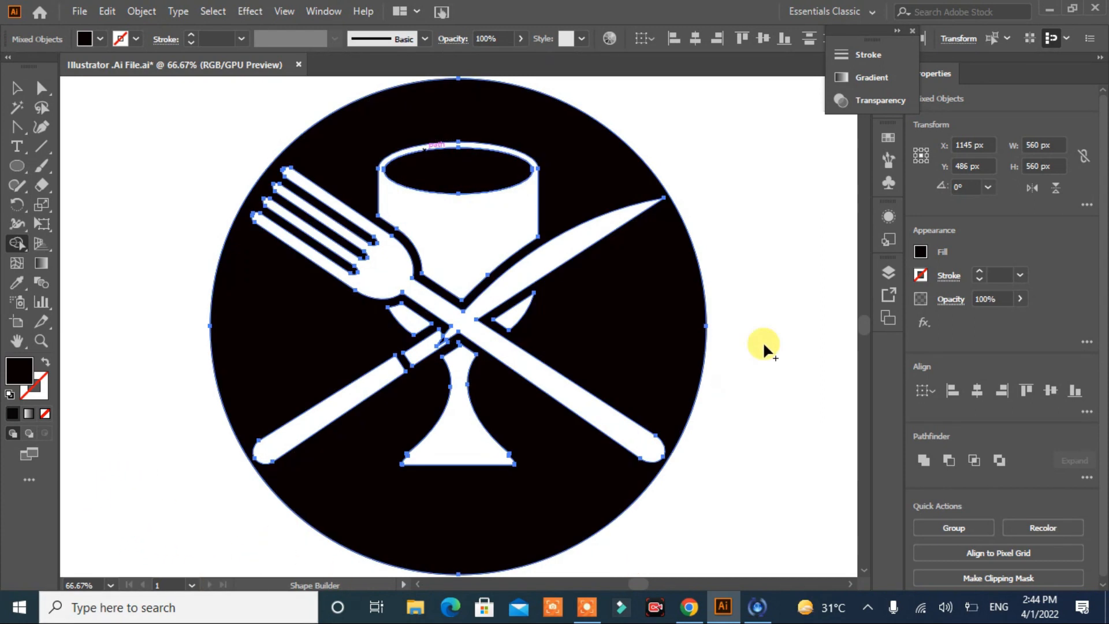
left_click(16, 87)
left_click(133, 202)
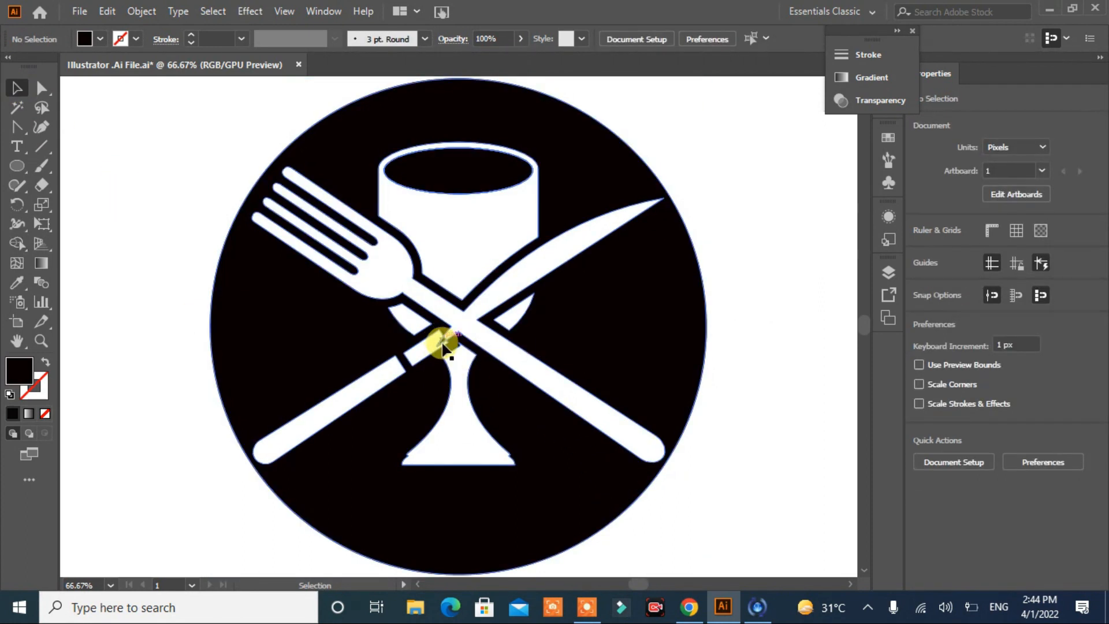
Step: Remove the leftover sliver between the knife's collar and the fork crossing with the Shape Builder tool
left_click_drag(733, 170, 130, 463)
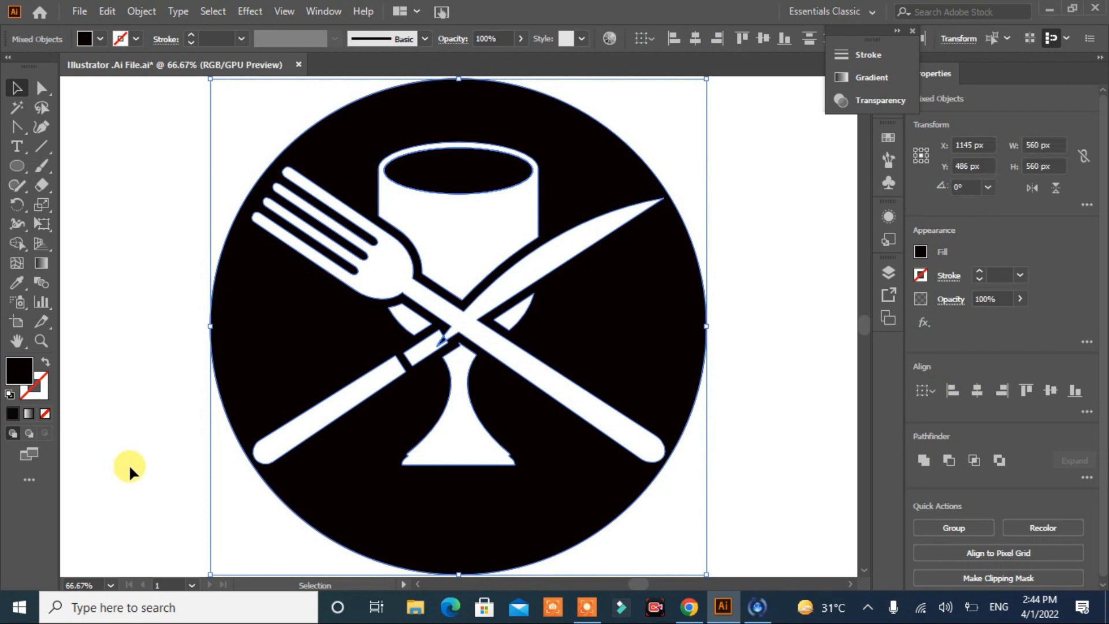
left_click(17, 243)
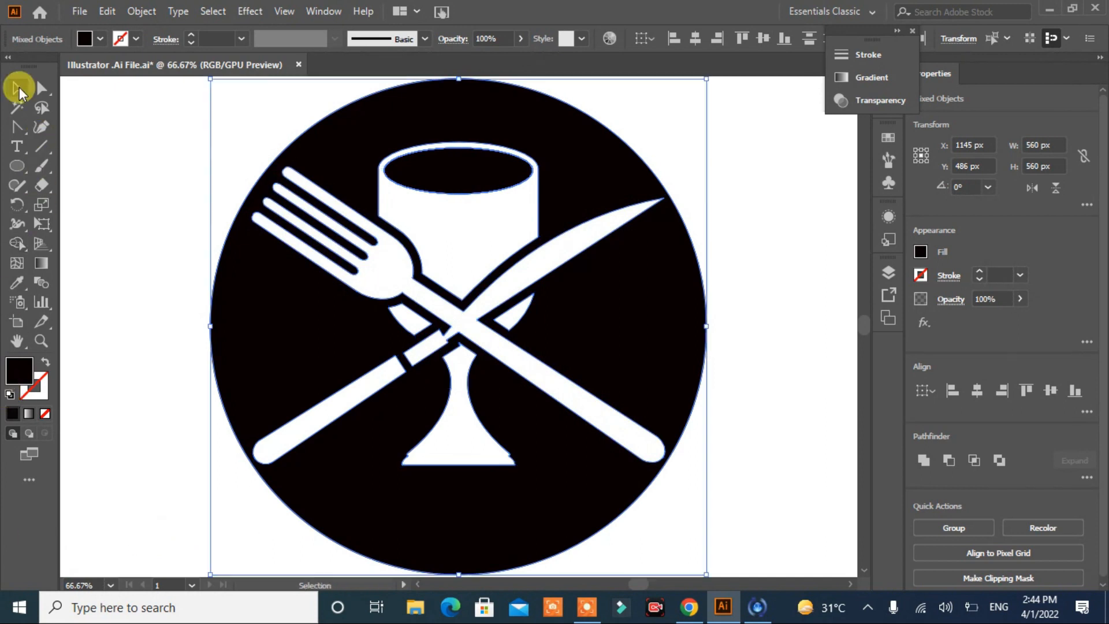
left_click(17, 88)
left_click(171, 283)
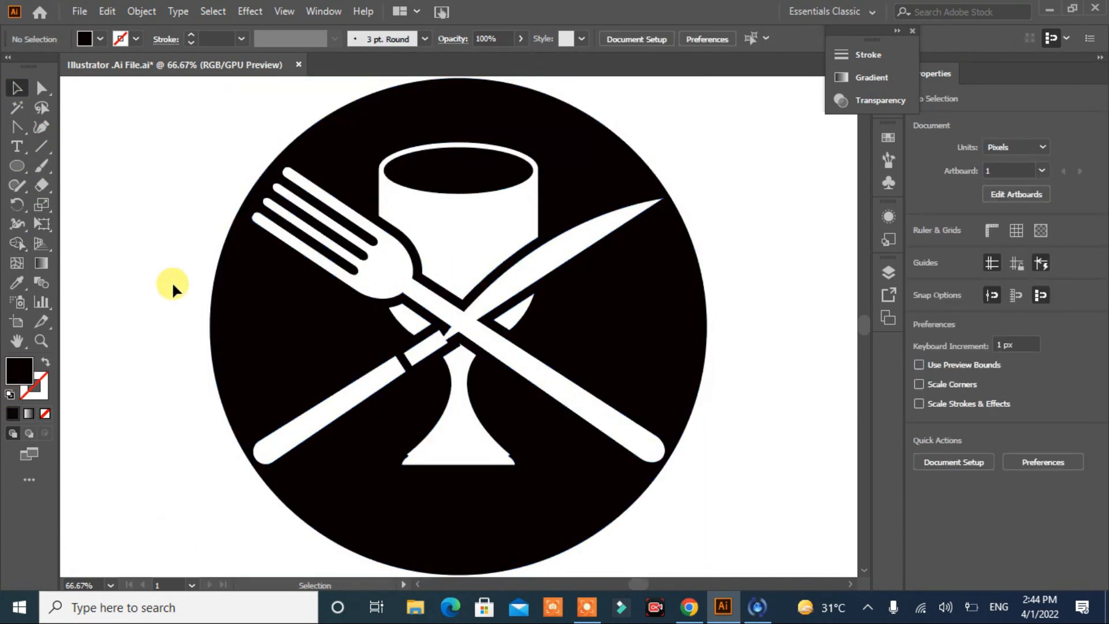
key("ctrl+0")
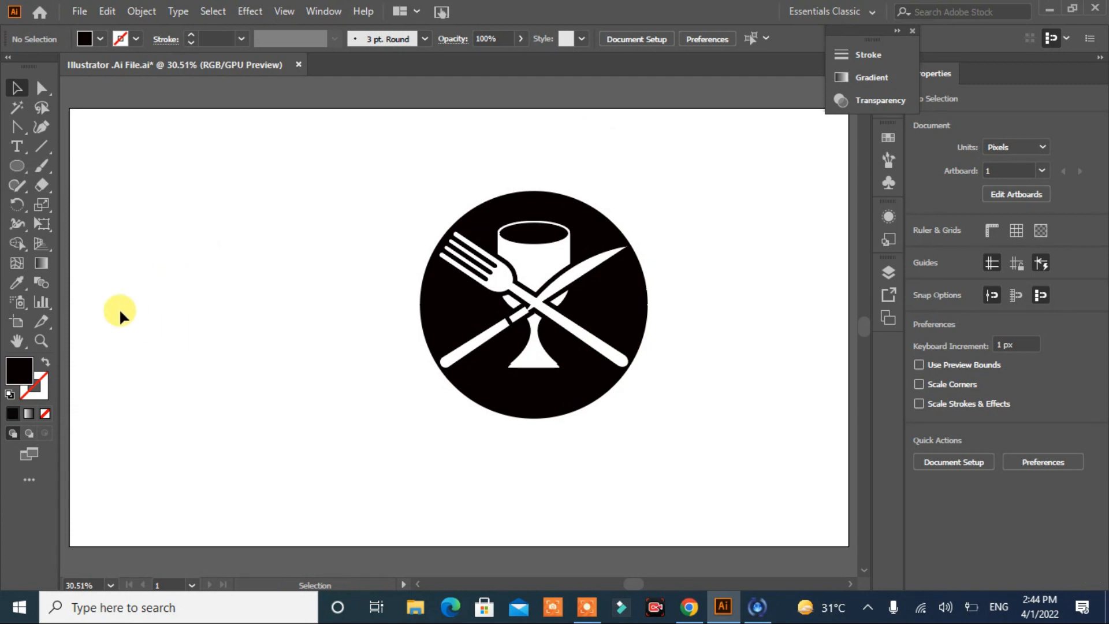
Step: Draw an unfilled circle of about 633 px with a black outline around the black disc
left_click(22, 167)
left_click_drag(240, 191, 502, 445)
left_click_drag(371, 322, 534, 300)
left_click(45, 362)
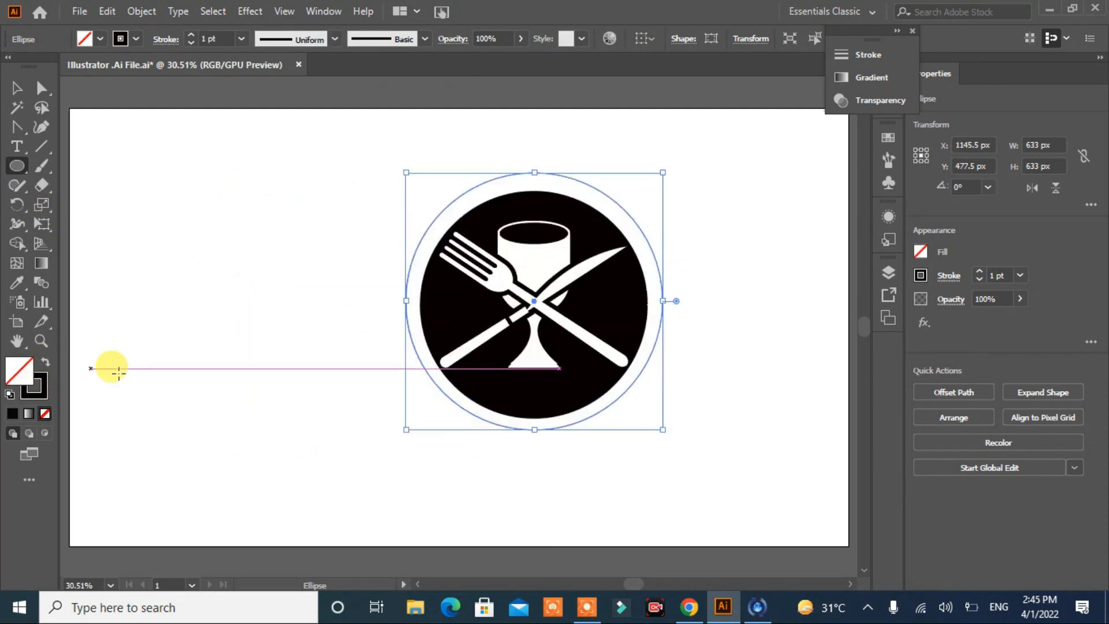
Step: Align the outer circle and the disc artwork on their horizontal and vertical centres
left_click(16, 88)
left_click_drag(711, 193, 340, 416)
left_click(976, 391)
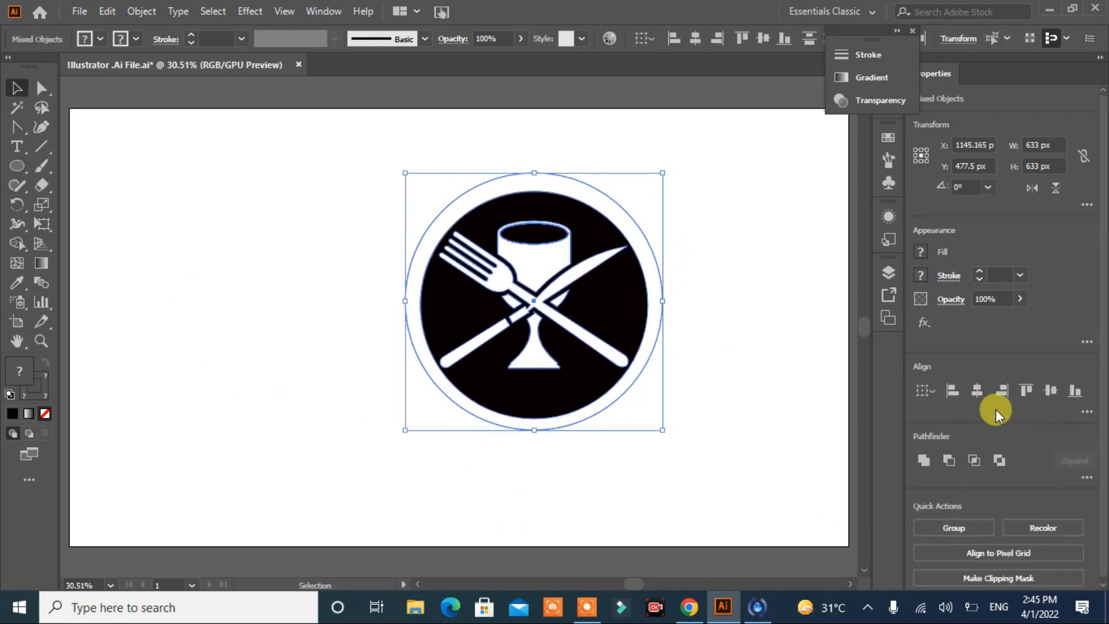
left_click(1050, 390)
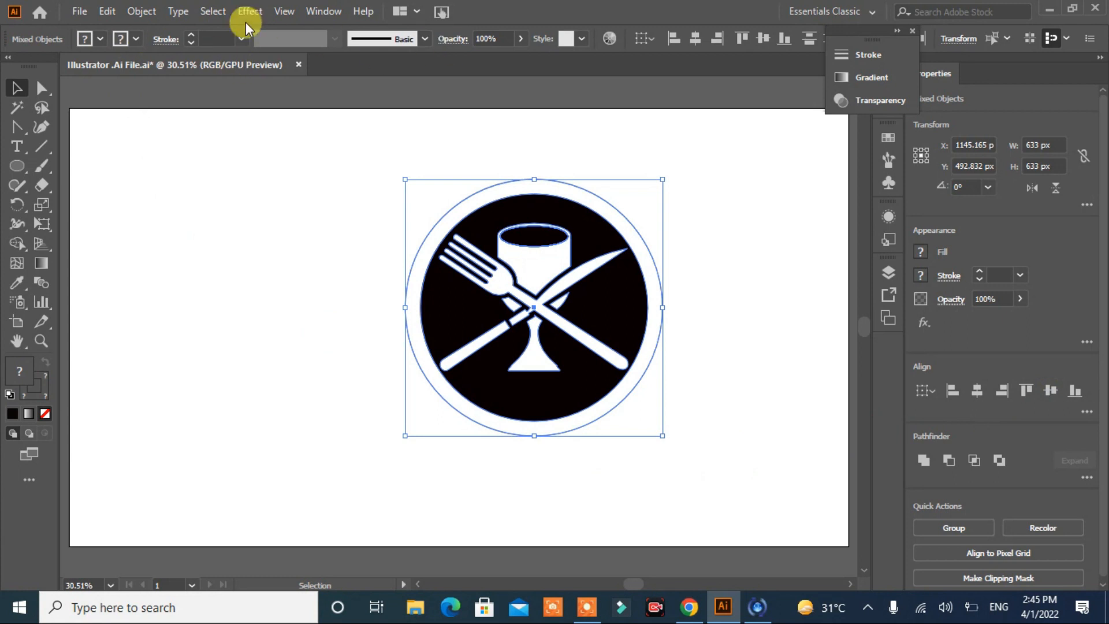
Step: Set the outer circle's stroke weight to 18 pt
left_click(190, 35)
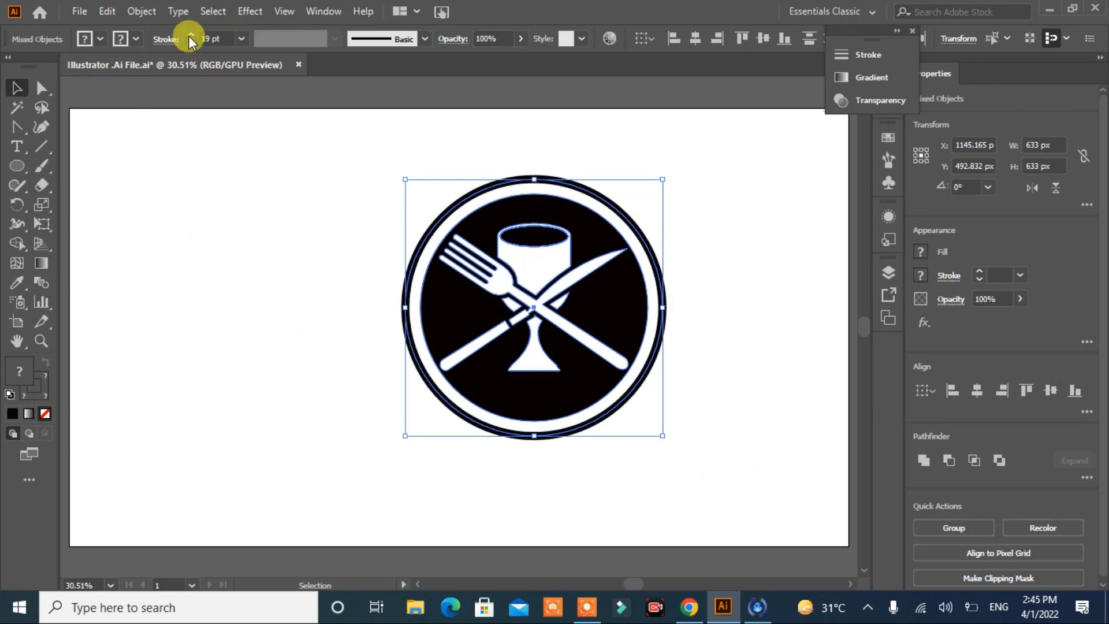
left_click(189, 36)
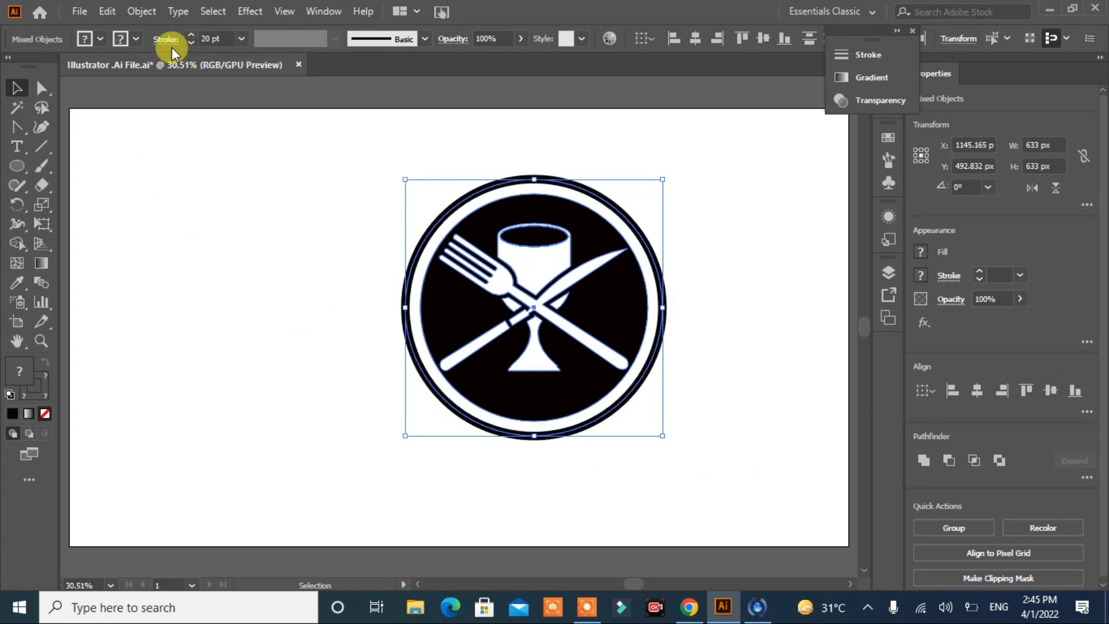
left_click(221, 217)
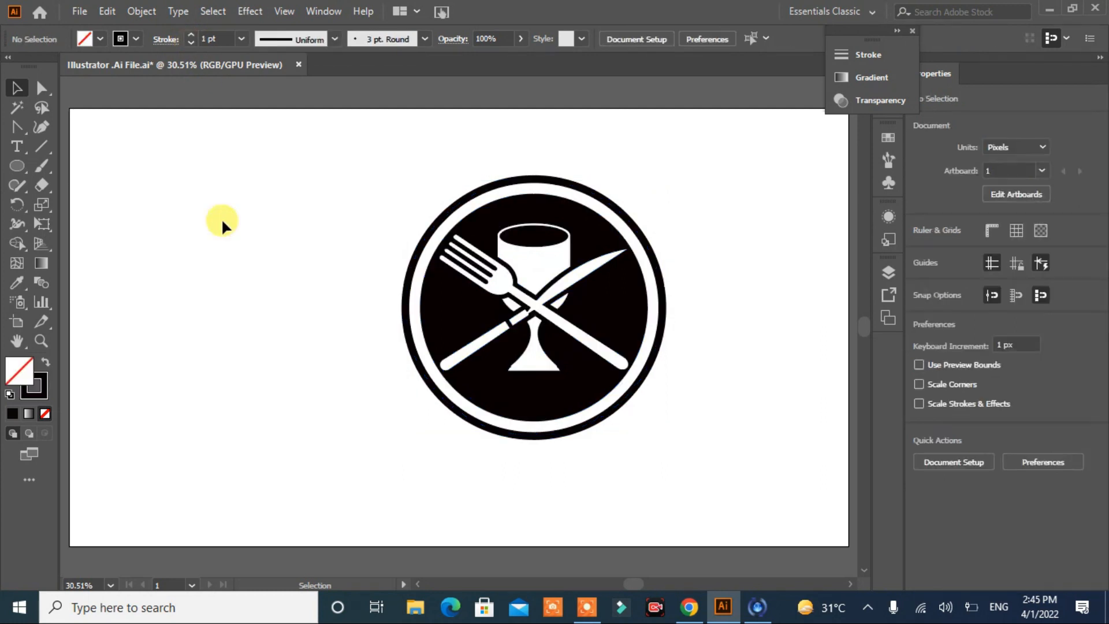
Step: Offset the ring around the black disc outward by 157 px with mitered joins to add a larger outer ring
left_click(619, 404)
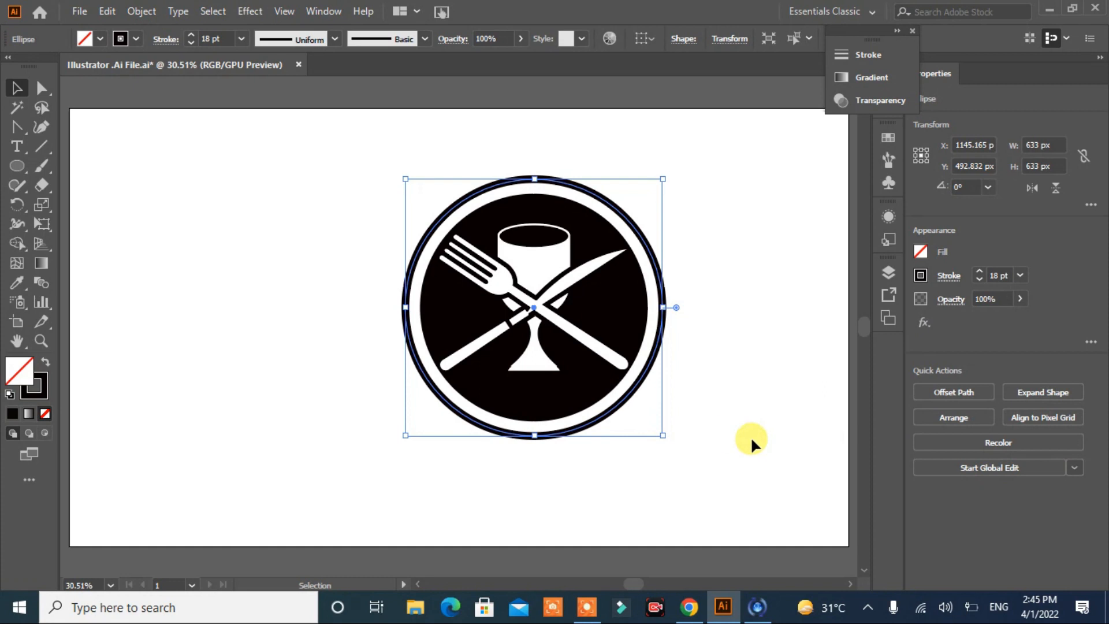
left_click(946, 397)
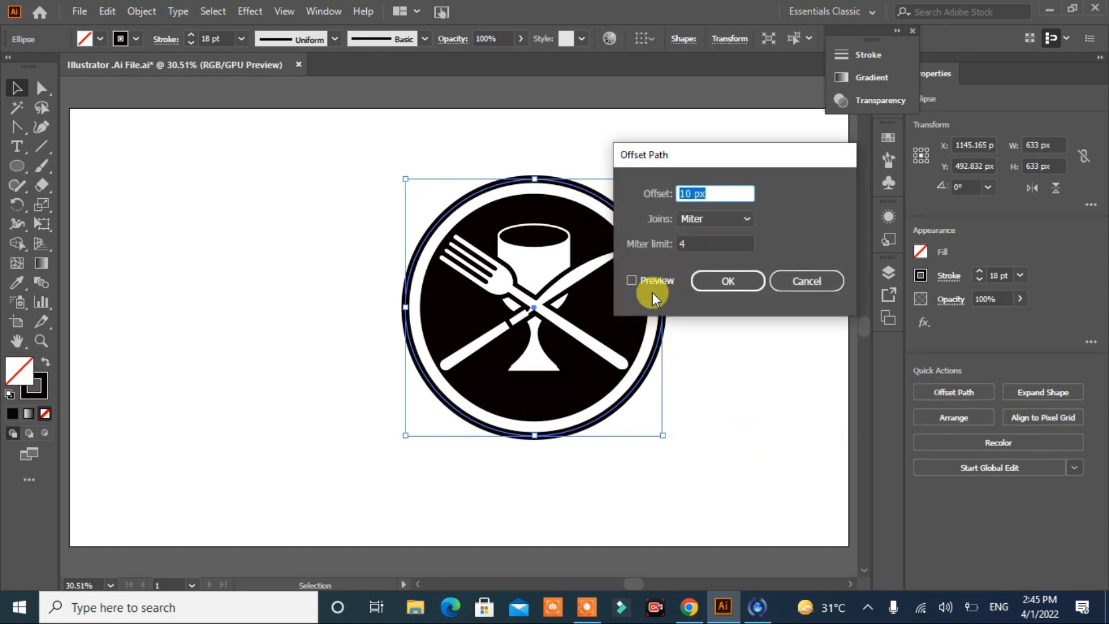
left_click(654, 283)
left_click(722, 194)
scroll(722, 194, "up", 20)
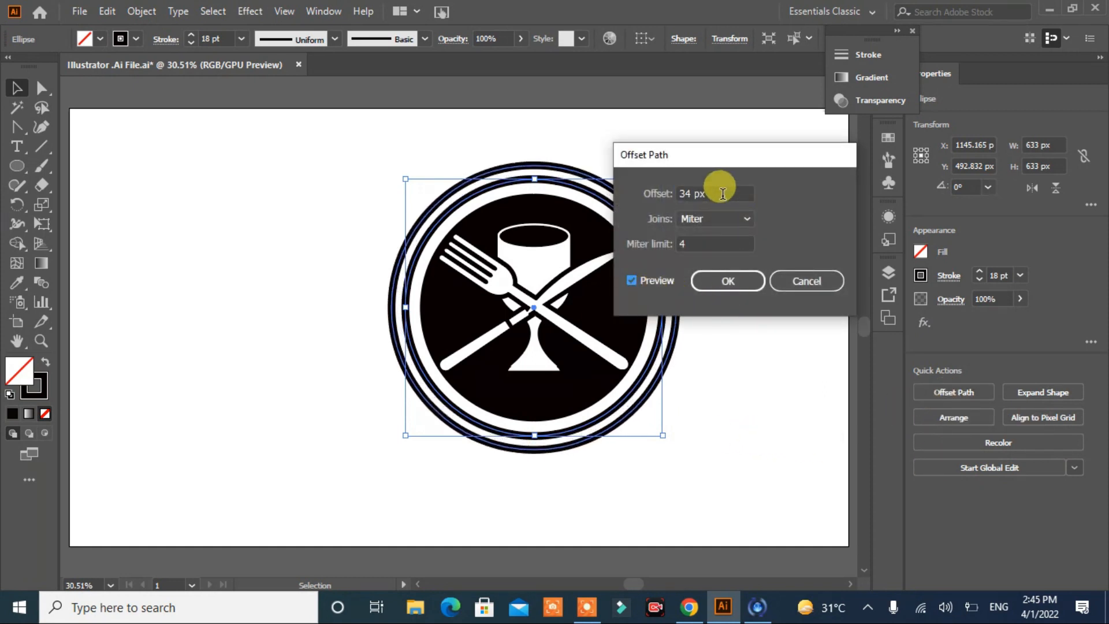
scroll(721, 194, "up", 20)
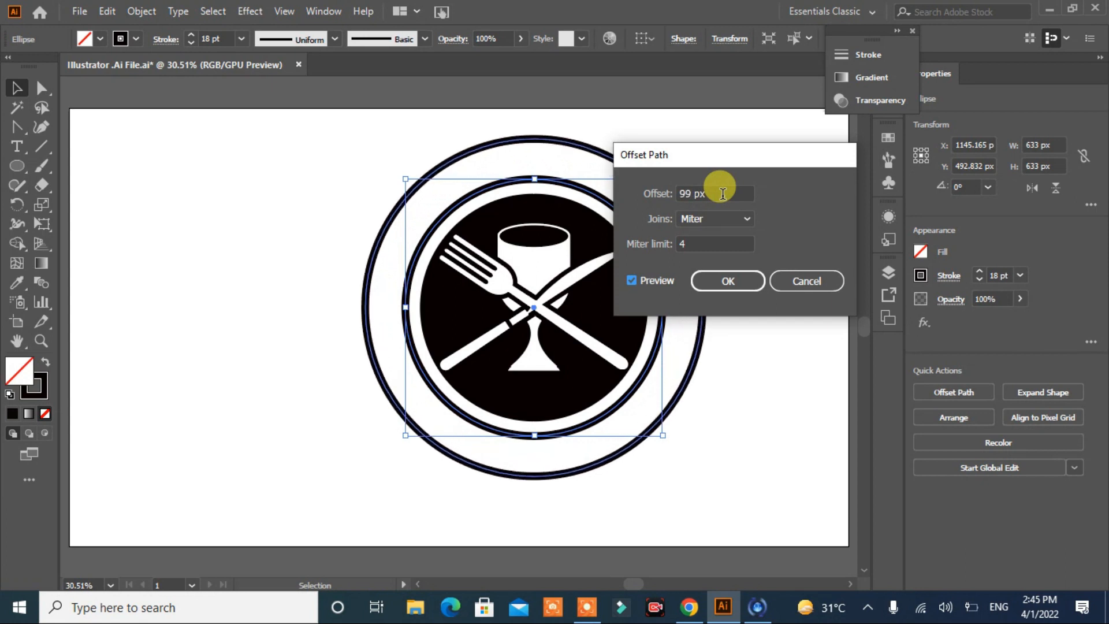
scroll(721, 193, "up", 20)
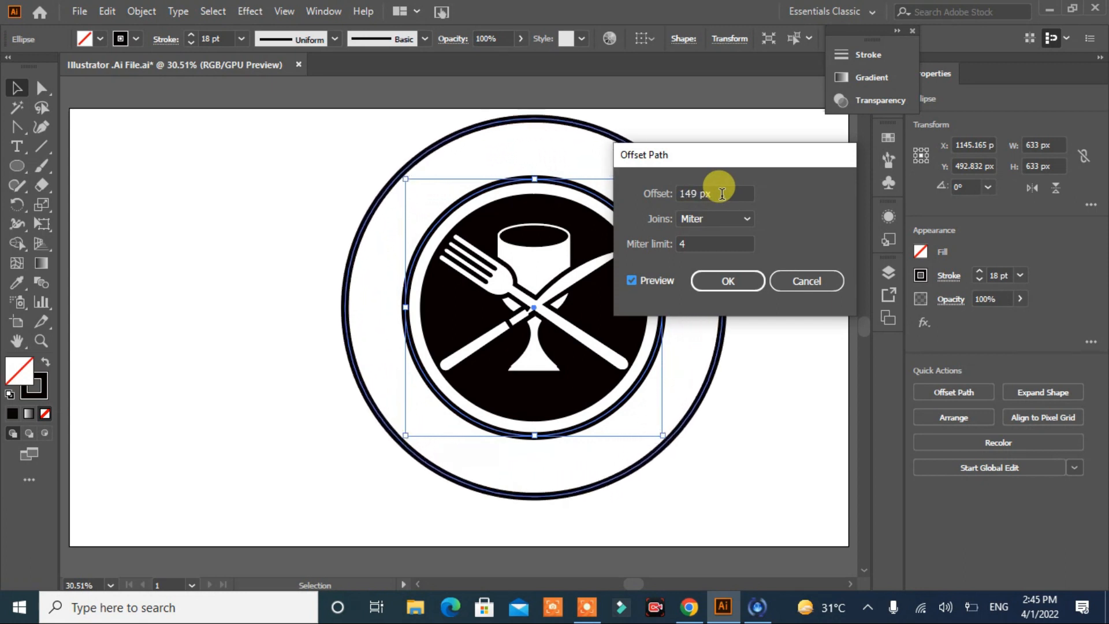
left_click(730, 280)
left_click(781, 334)
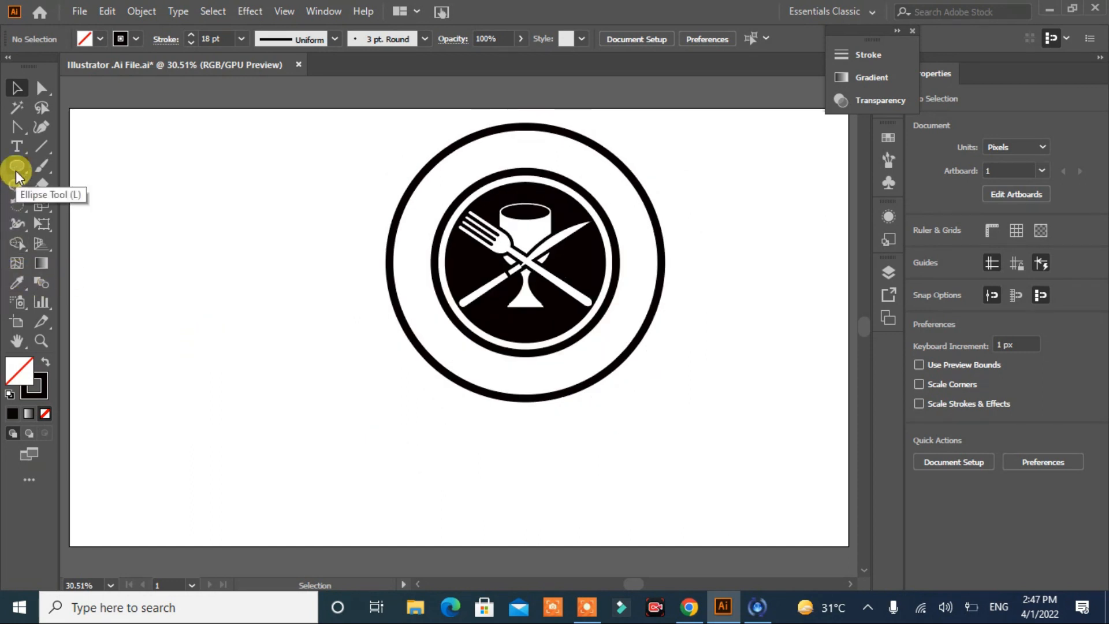
Step: Draw a black banner rectangle about 458 by 104 px below the rings, with a 116 by 104 px tail block overlapping each lower corner
left_click_drag(16, 171, 70, 167)
left_click_drag(235, 409, 422, 450)
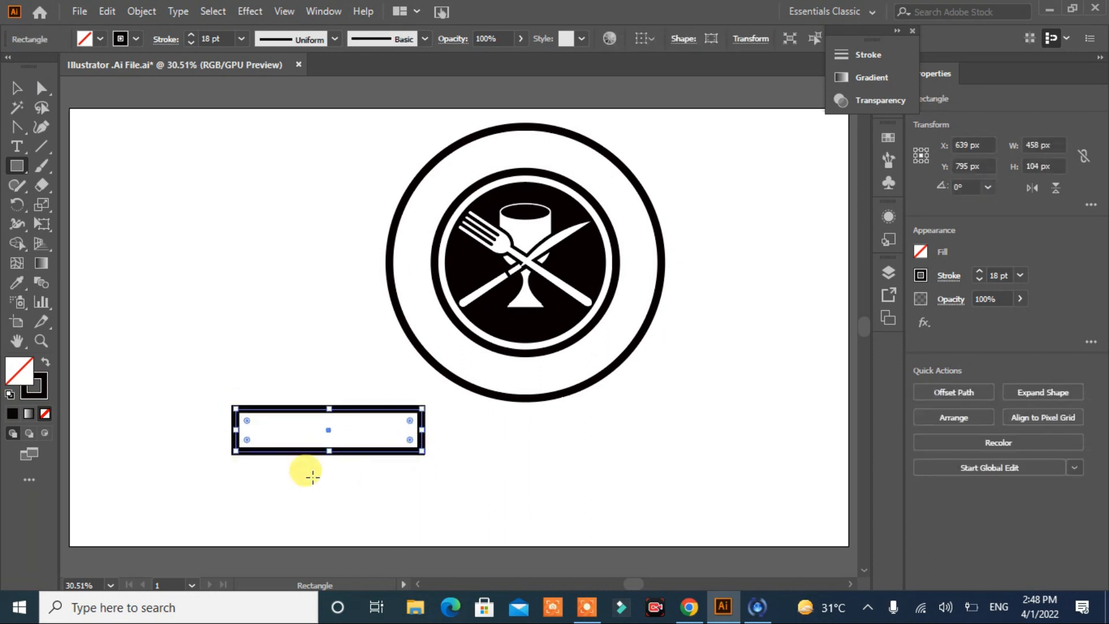
left_click(44, 365)
left_click_drag(200, 414, 420, 451)
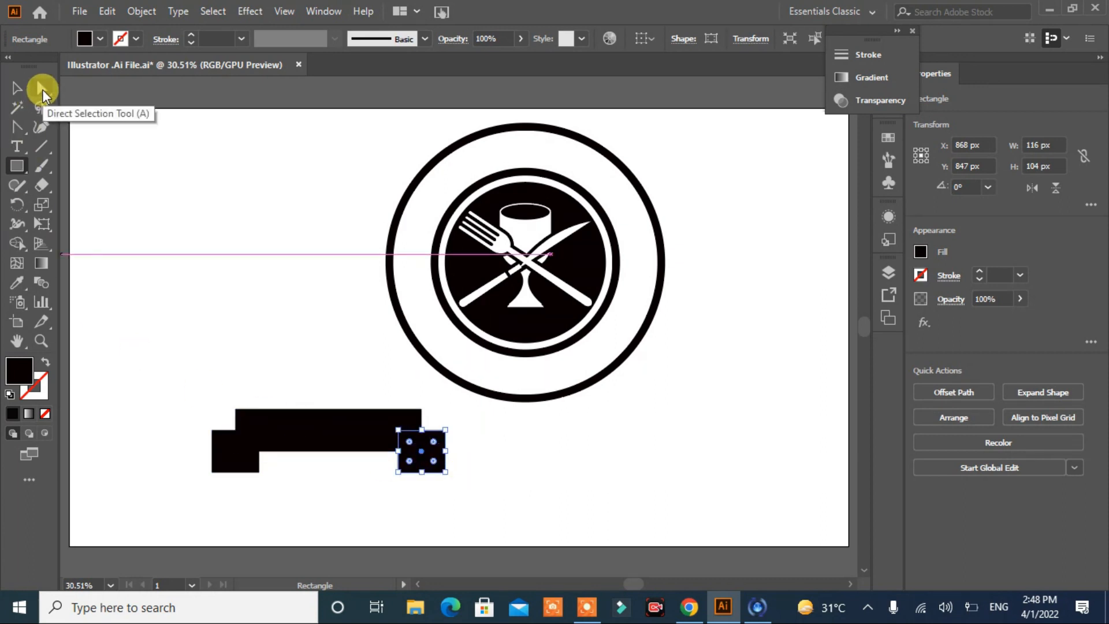
Step: Add an anchor point at the middle of the outer edge of each banner tail
left_click(18, 126)
left_click_drag(18, 126, 49, 145)
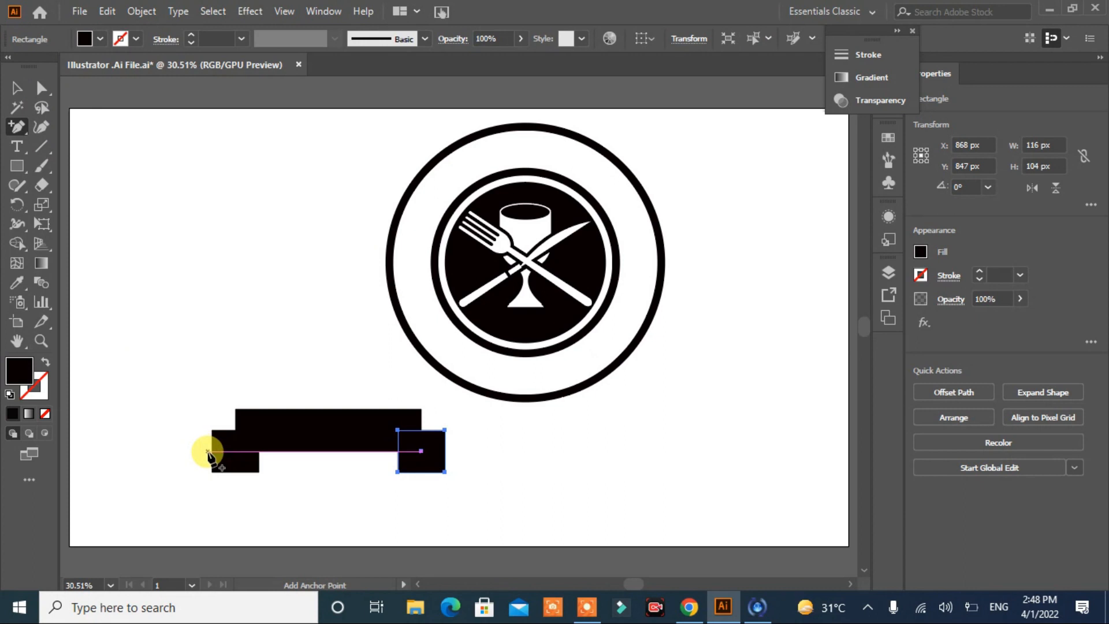
left_click(214, 457)
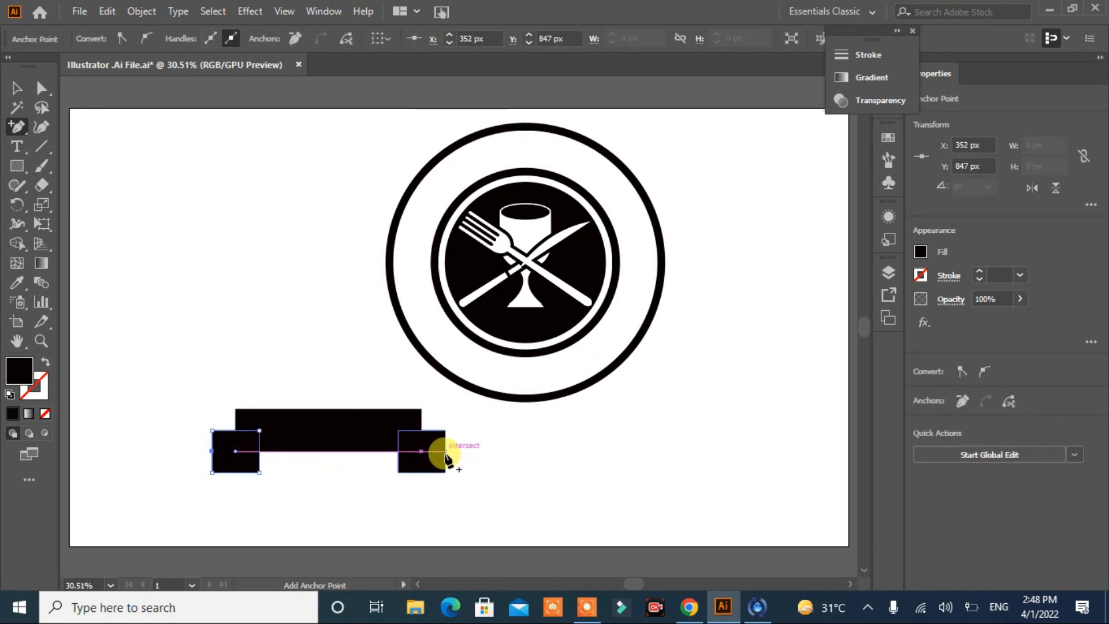
left_click(445, 451)
Step: Move the new middle points of both tails inward to cut V-shaped notches in the banner ends
left_click(40, 88)
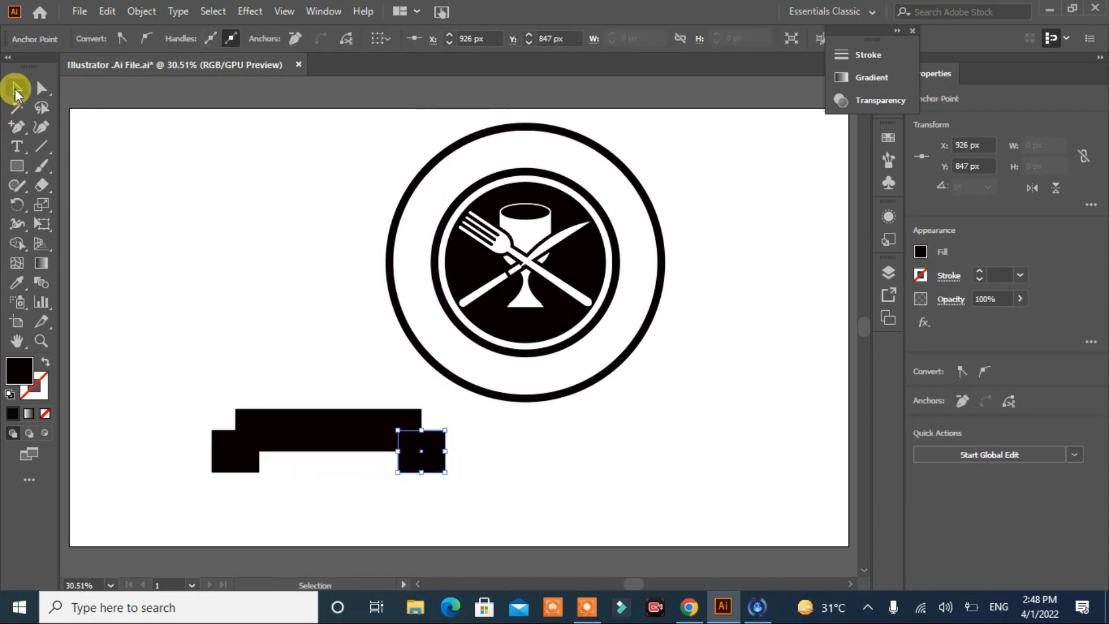
left_click(212, 451)
key("Right")
key("Right")
key("Right")
key("Right")
key("Right")
key("Right")
key("Right")
key("Right")
key("Right")
key("Right")
key("Right")
key("Right")
key("Right")
key("Right")
key("Right")
key("Right")
key("Right")
key("Right")
key("Right")
key("Right")
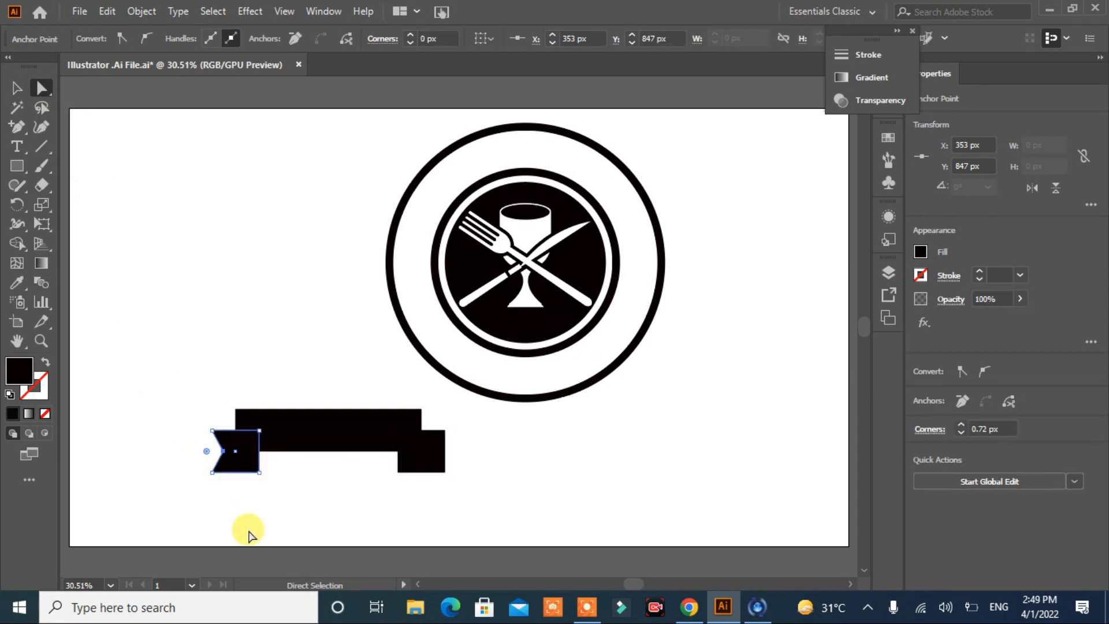
left_click(445, 450)
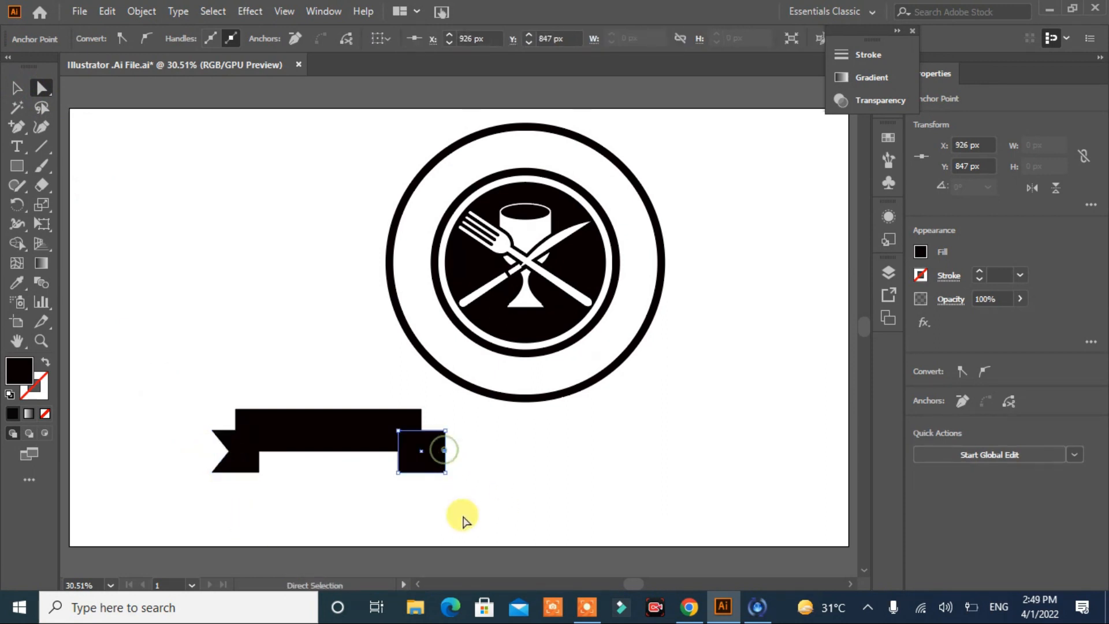
key("Left")
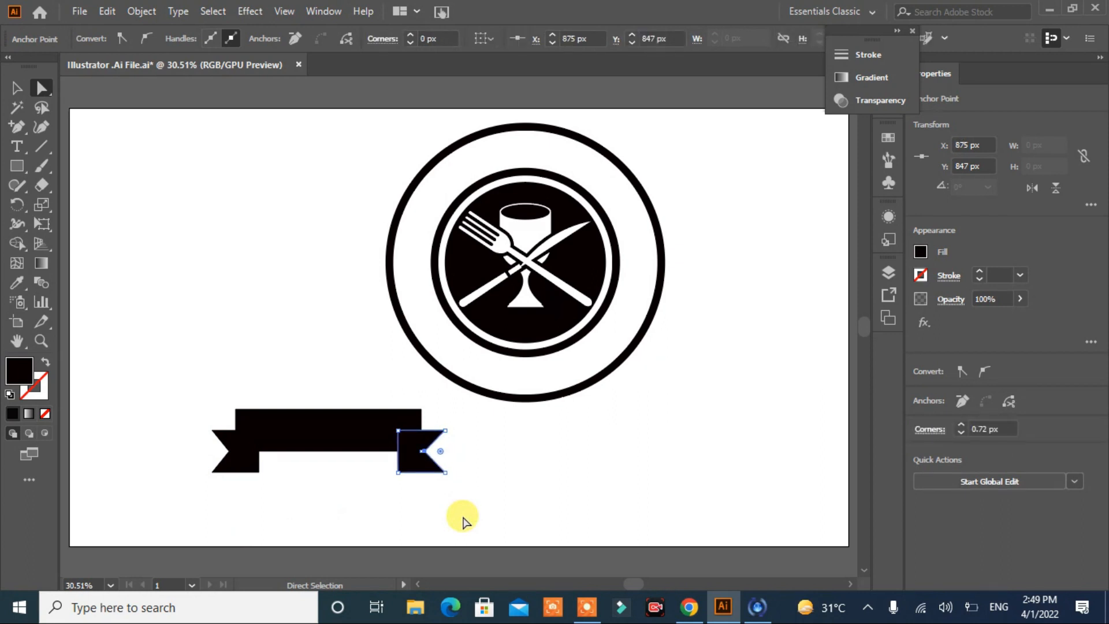
left_click(340, 504)
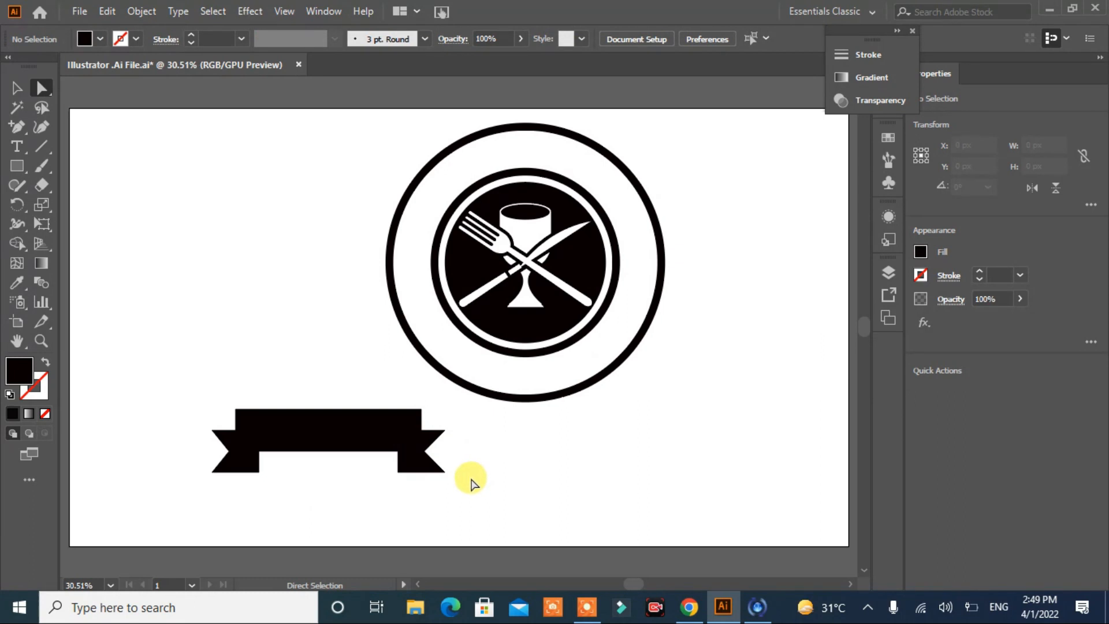
Step: Stretch the whole ribbon banner to about 751 px wide and 162 px high
left_click(243, 456)
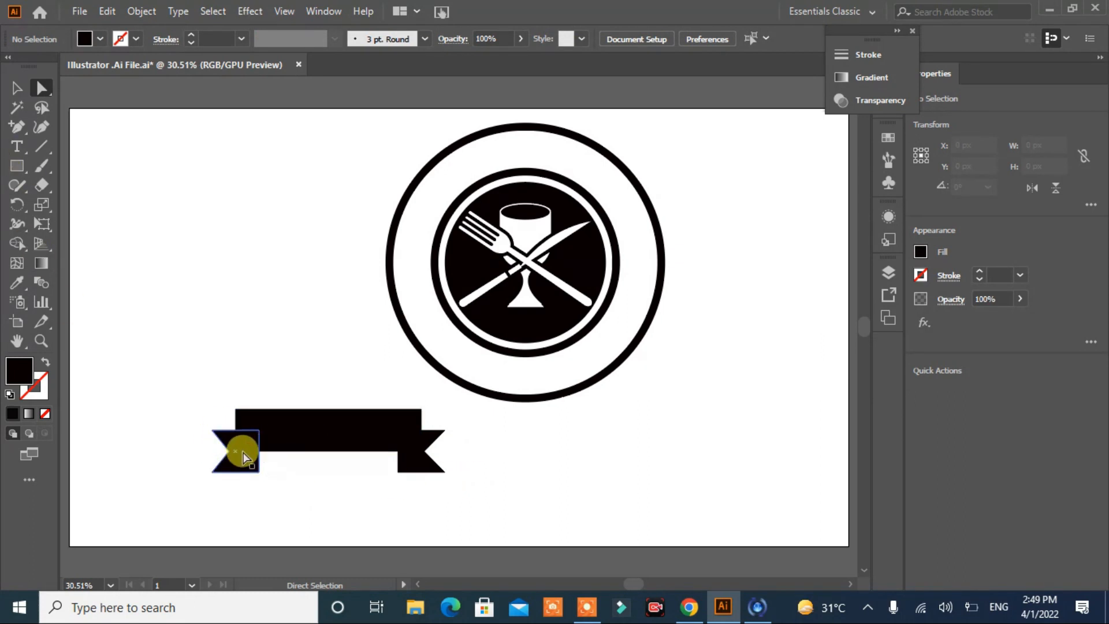
left_click_drag(475, 421, 182, 497)
left_click(16, 88)
left_click(505, 439)
left_click_drag(505, 439, 122, 454)
left_click_drag(445, 440, 517, 440)
mouse_move(367, 471)
left_mouse_down()
mouse_move(359, 453)
mouse_move(366, 460)
left_mouse_up()
left_click(384, 488)
left_click_drag(551, 442, 165, 487)
left_click_drag(366, 462, 366, 475)
left_click(414, 504)
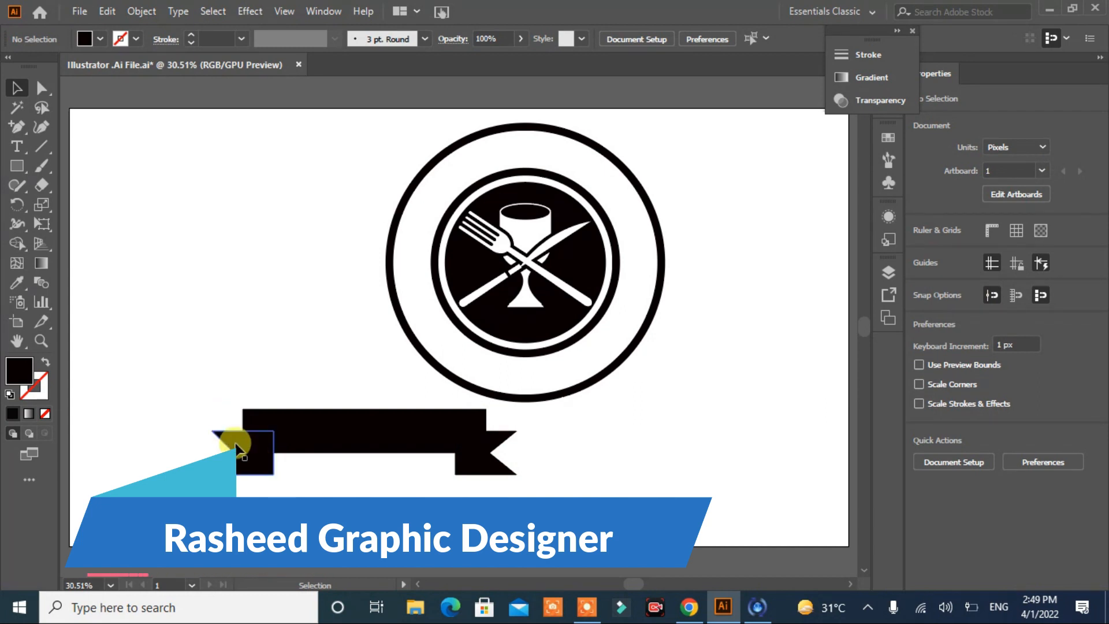
Step: Draw a triangular fold under each lower corner of the banner's centre piece with the Pen tool
left_click_drag(17, 126, 55, 127)
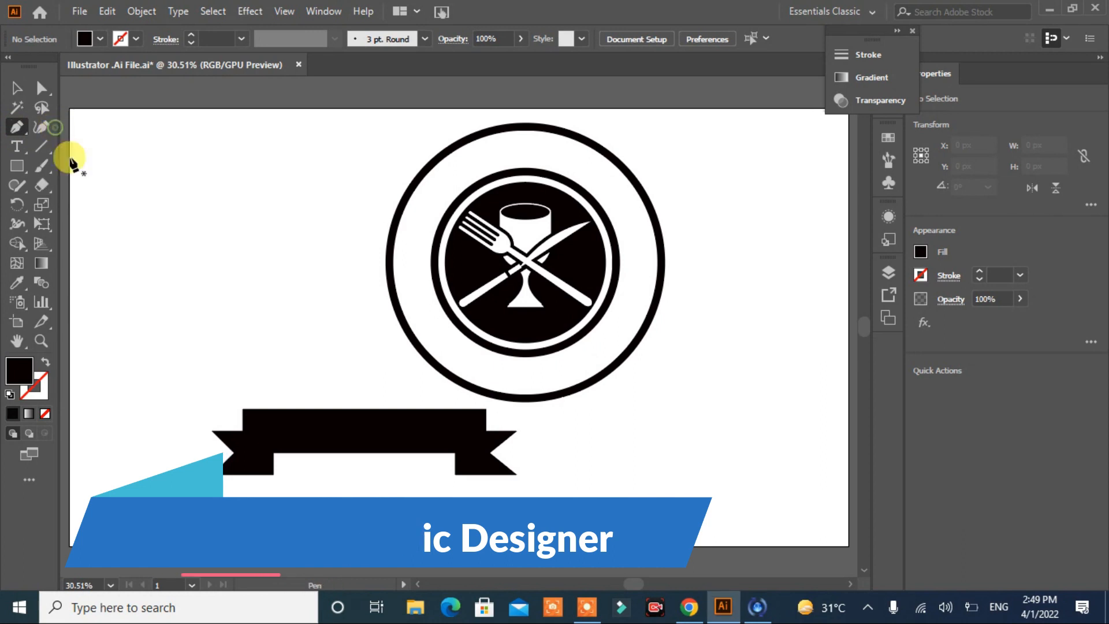
mouse_move(244, 454)
left_mouse_down()
mouse_move(267, 471)
mouse_move(272, 460)
mouse_move(246, 457)
left_mouse_up()
left_click(243, 454)
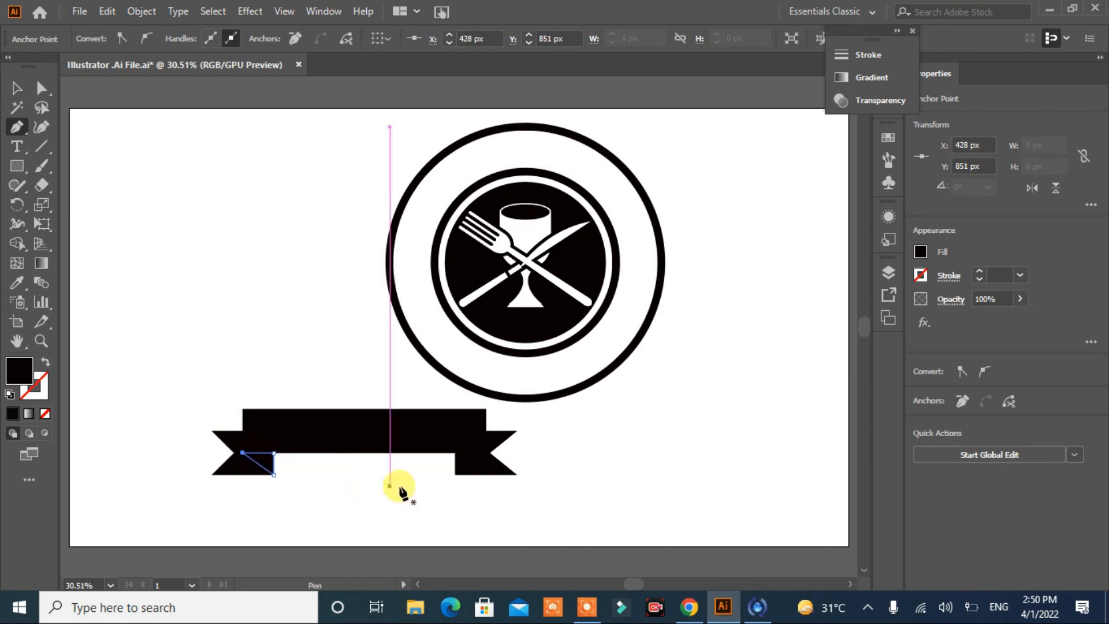
left_click(486, 454)
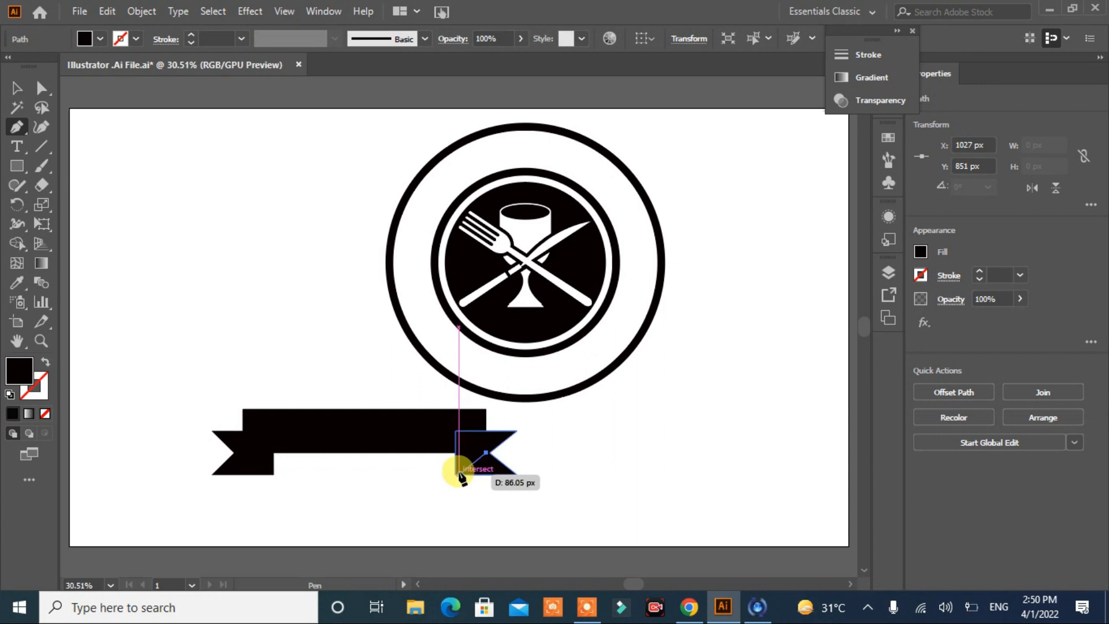
left_click(455, 475)
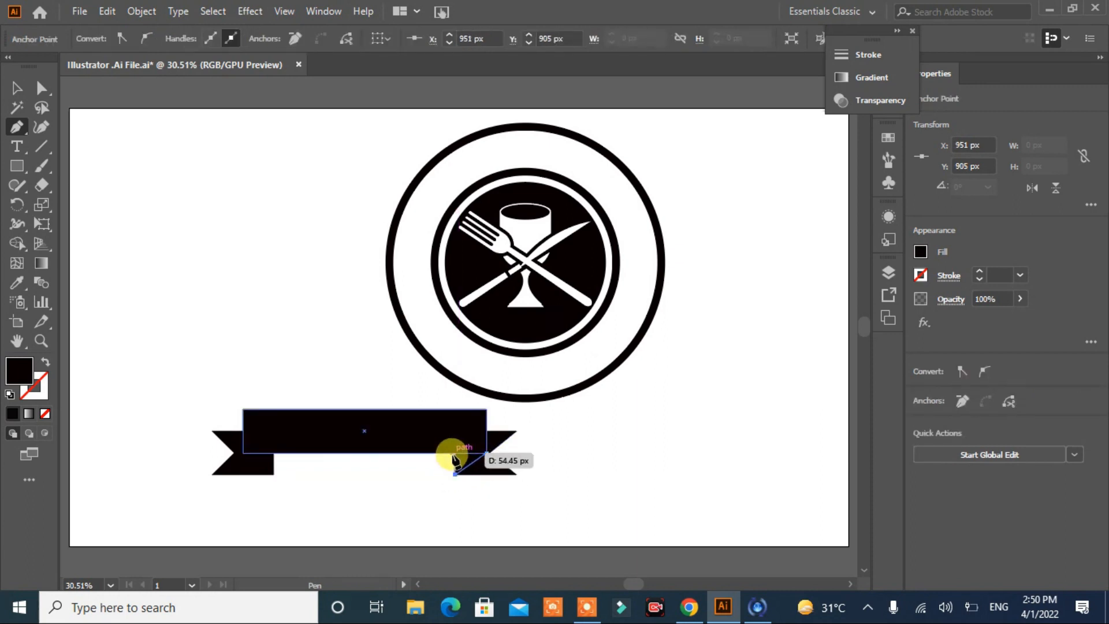
left_click(456, 453)
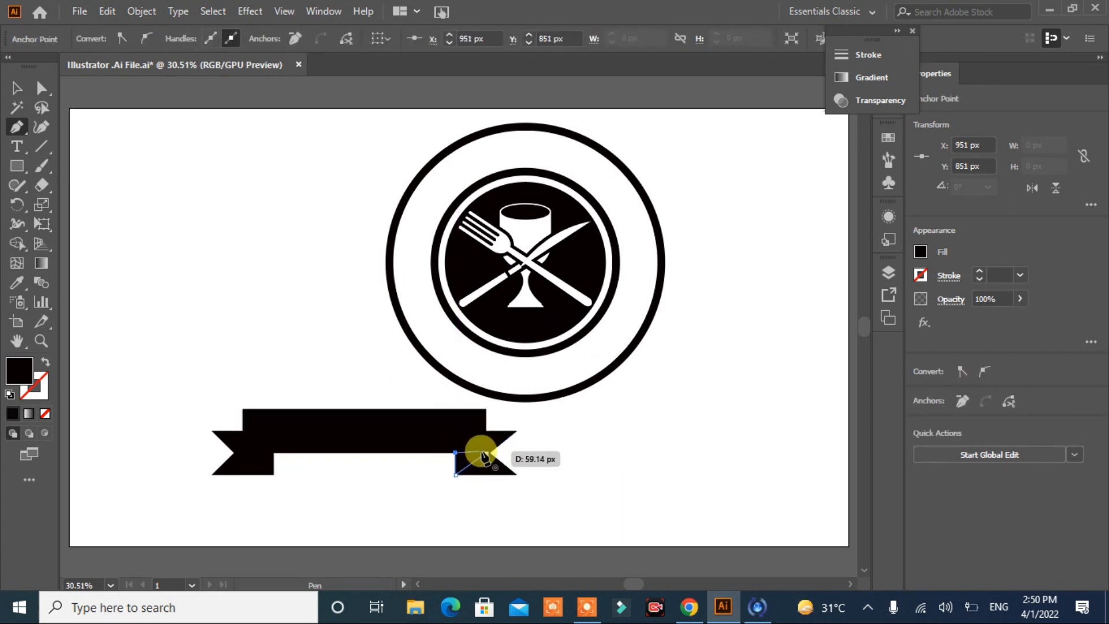
left_click(486, 454)
Step: Fill both fold triangles with light grey and group them
left_click(17, 88)
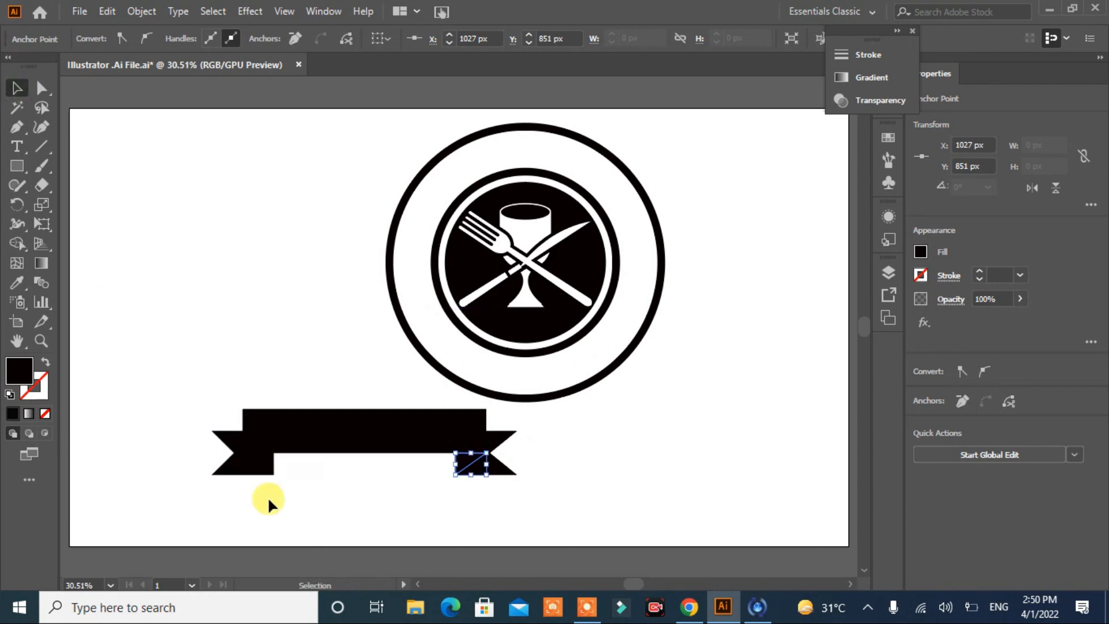
left_click(265, 469, "shift")
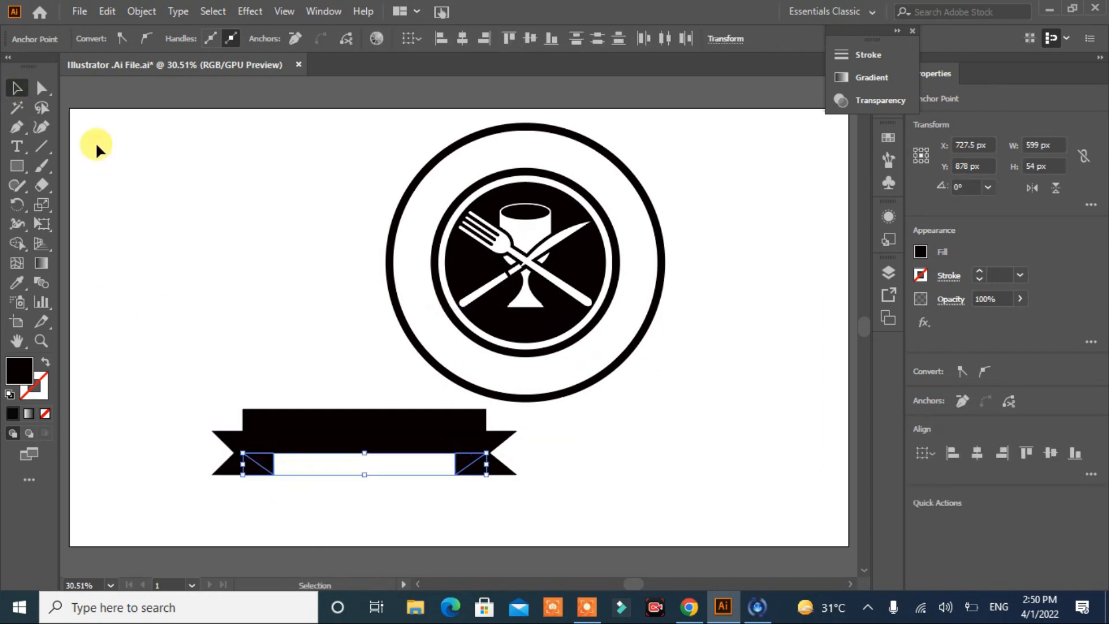
left_click(920, 251)
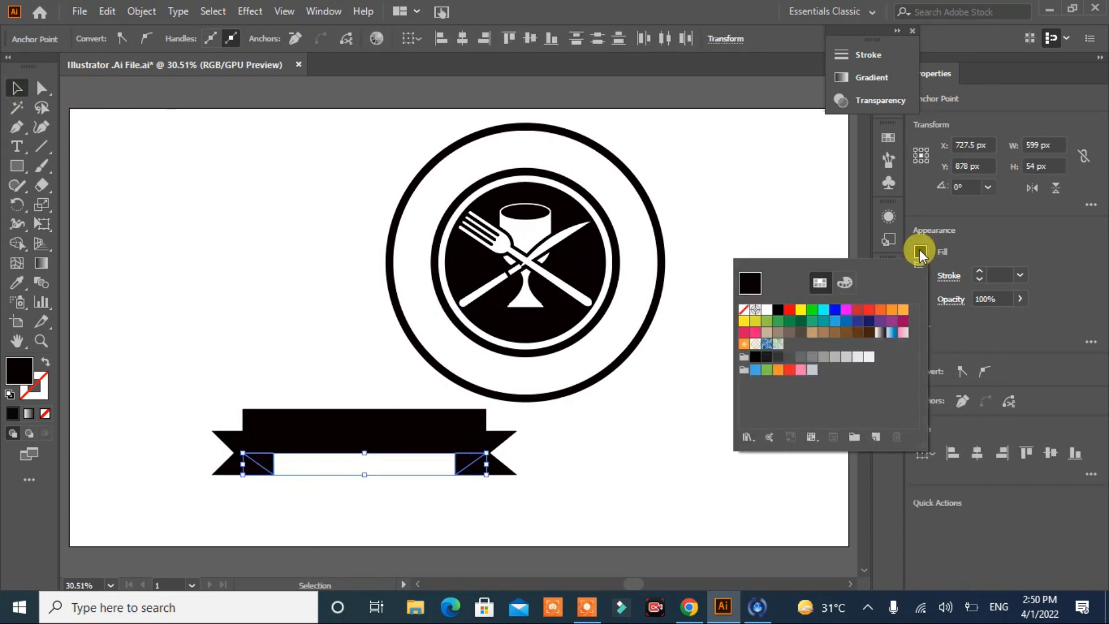
left_click(820, 356)
left_click(846, 357)
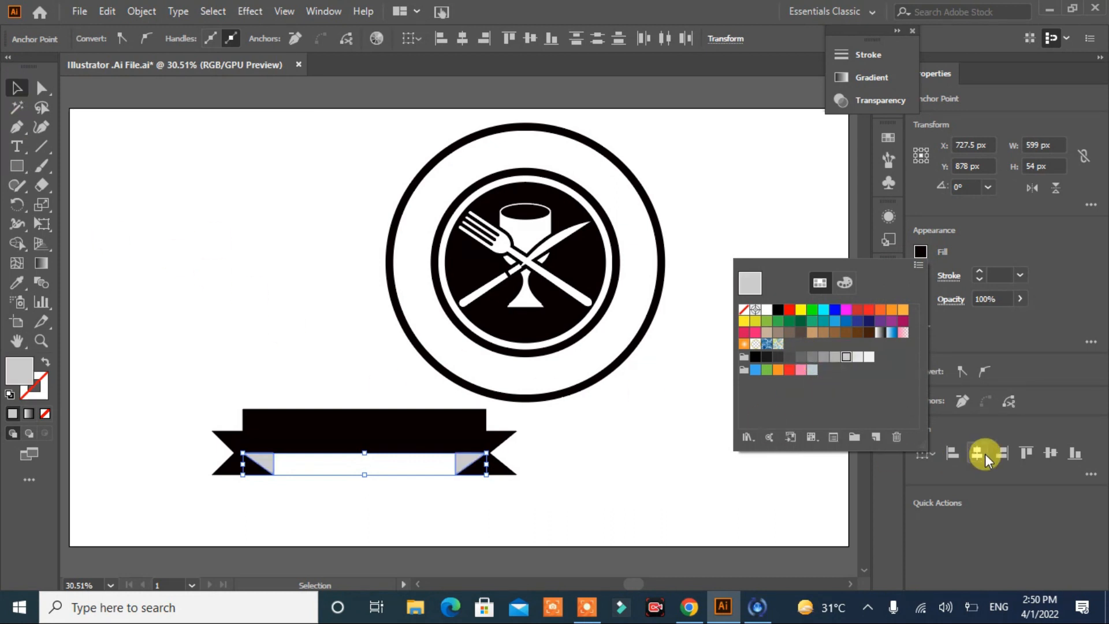
left_click(668, 391)
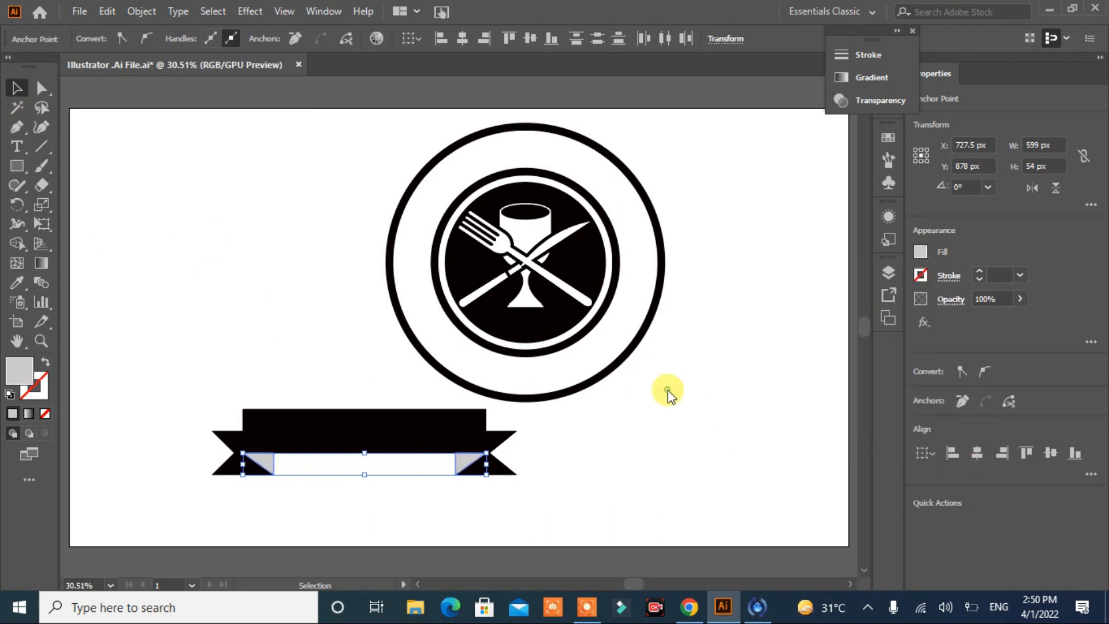
key("ctrl+g")
left_click(657, 468)
Step: Merge the banner's centre piece with its tail overlaps using the Shape Builder tool and fill it black
left_click_drag(527, 427, 178, 482)
key("shift+m")
mouse_move(303, 439)
left_mouse_down()
mouse_move(262, 442)
mouse_move(317, 440)
left_mouse_up()
left_click_drag(470, 445, 471, 445)
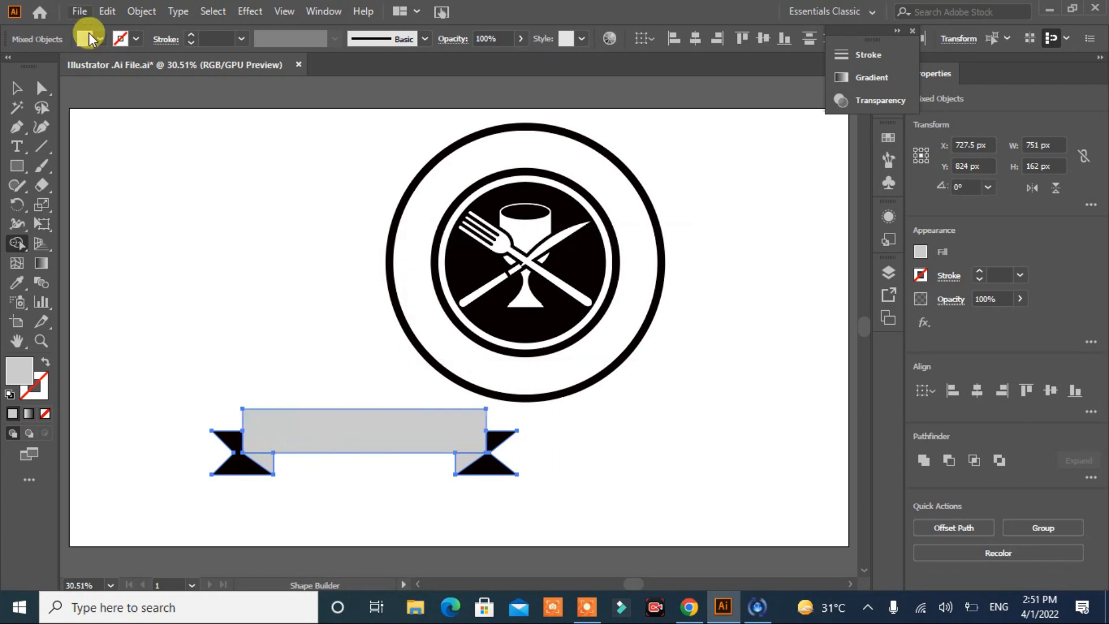
left_click(100, 39)
left_click(40, 67)
left_click(273, 423)
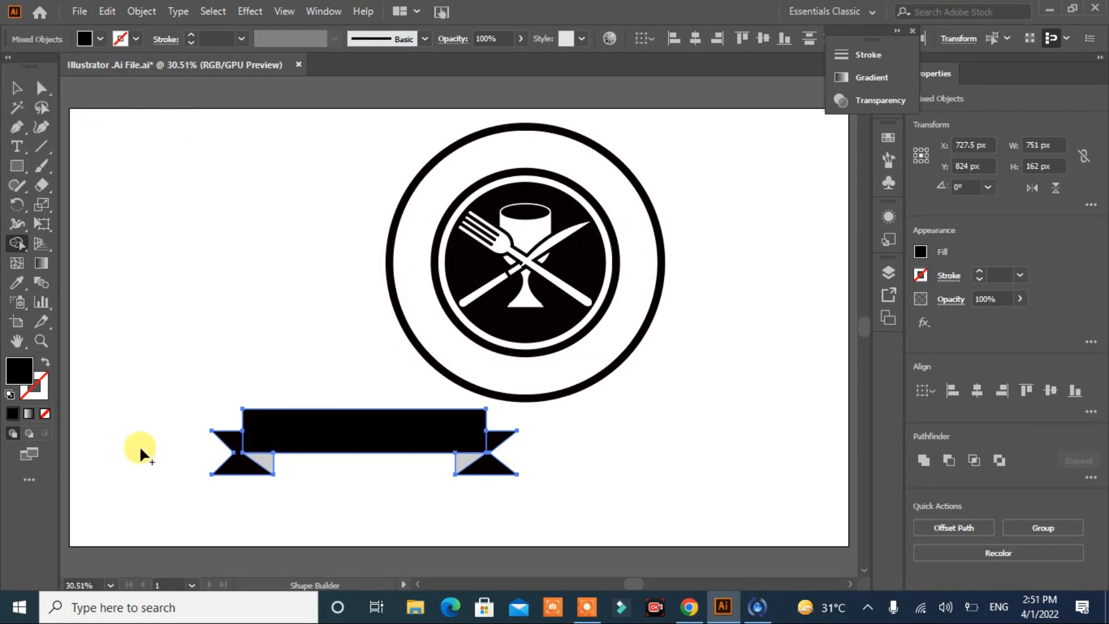
left_click(12, 88)
left_click(174, 210)
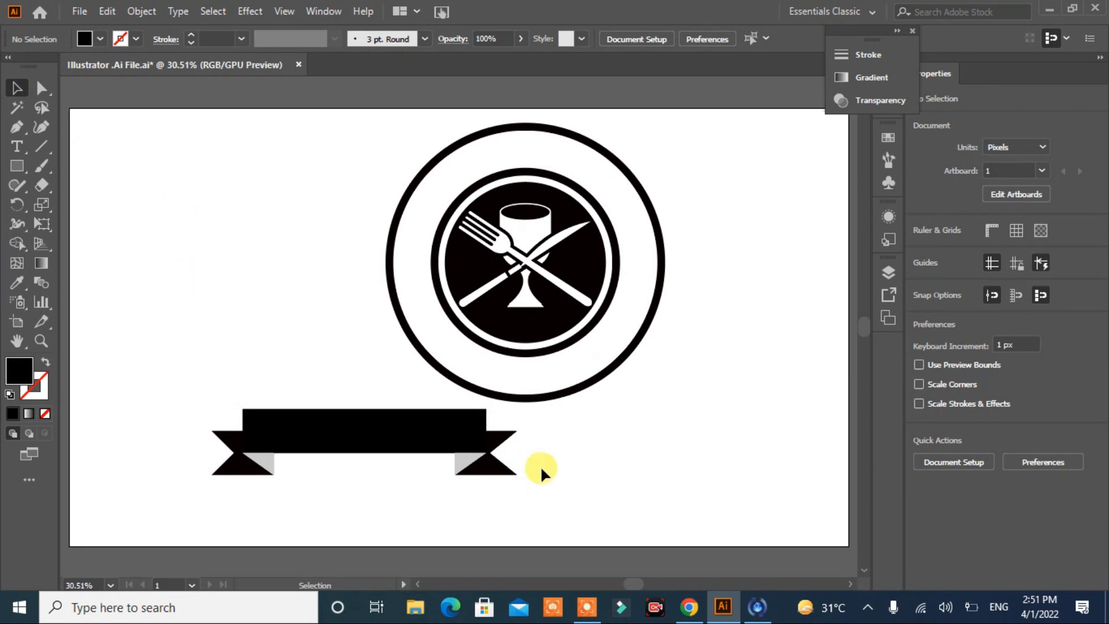
left_click_drag(147, 483, 148, 484)
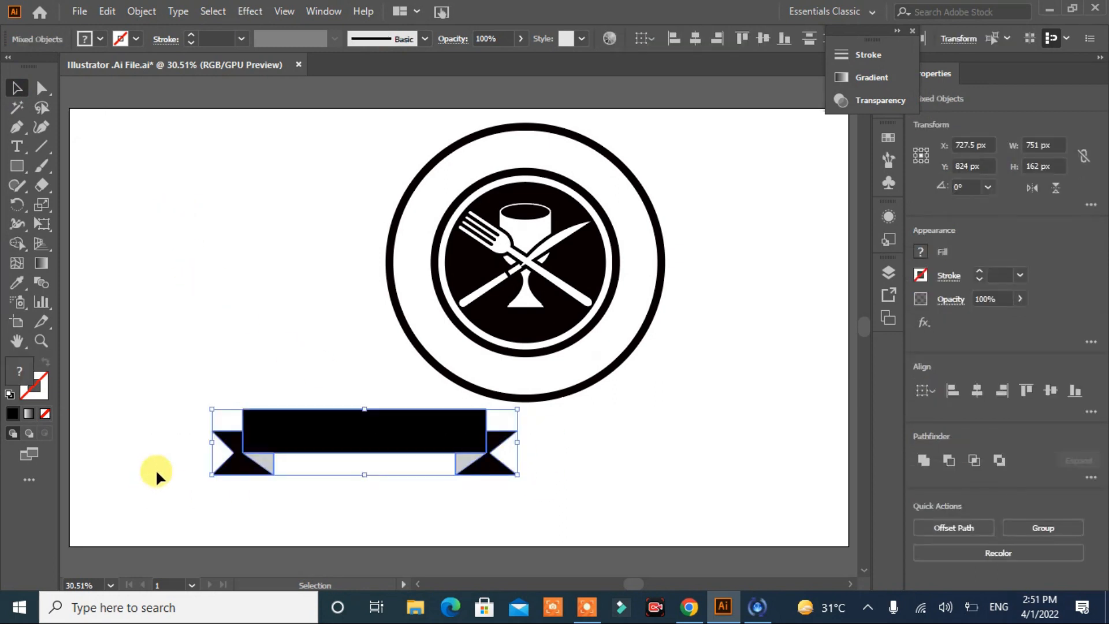
left_click(142, 12)
left_click(674, 241)
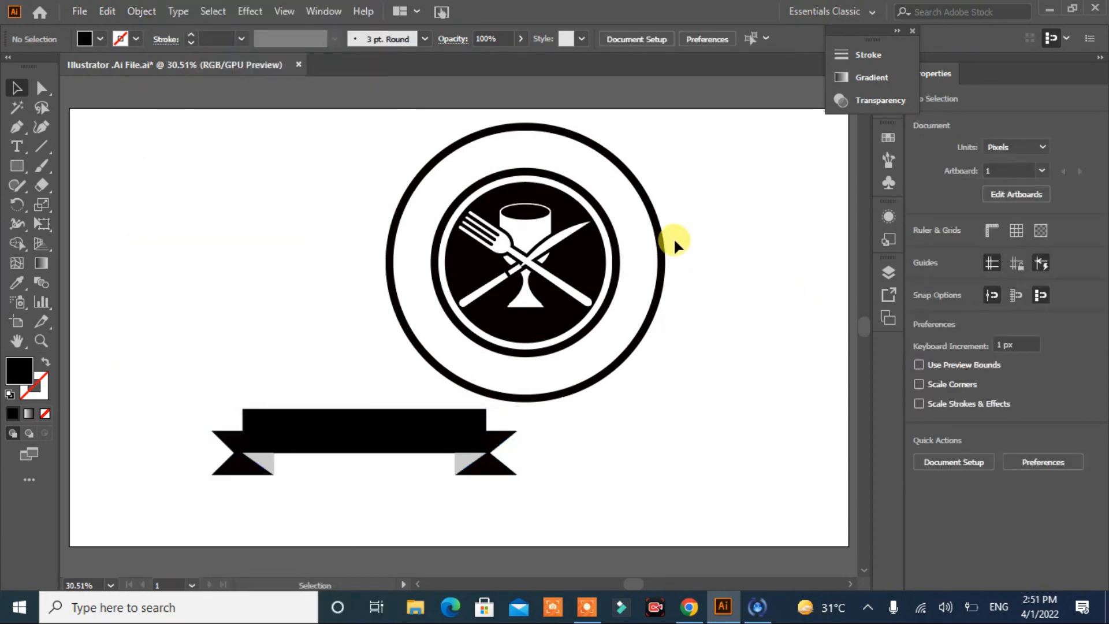
Step: Set the stroke weight of both rings to 10 pt
left_click_drag(612, 267, 611, 266)
left_click(191, 42)
left_click(191, 43)
left_click(190, 42)
left_click(190, 43)
left_click(190, 43)
left_click(191, 43)
double_click(191, 42)
left_click(214, 173)
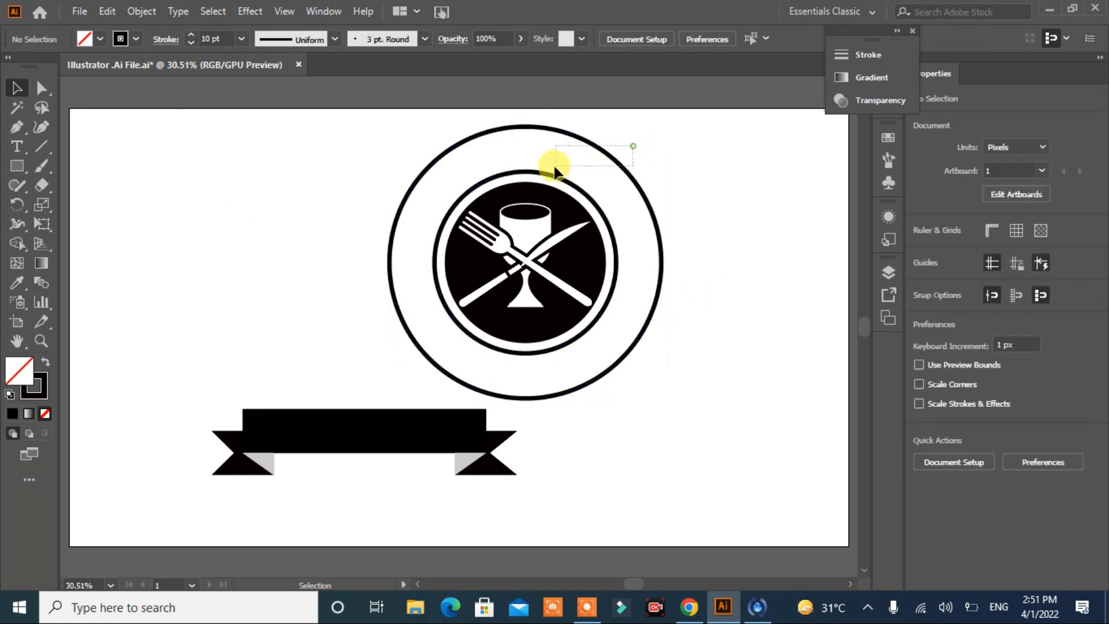
Step: Set the large outer ring's stroke weight to 14 pt
left_click_drag(553, 167, 553, 167)
left_click(220, 37)
left_click(192, 36)
left_click(191, 36)
left_click(191, 36)
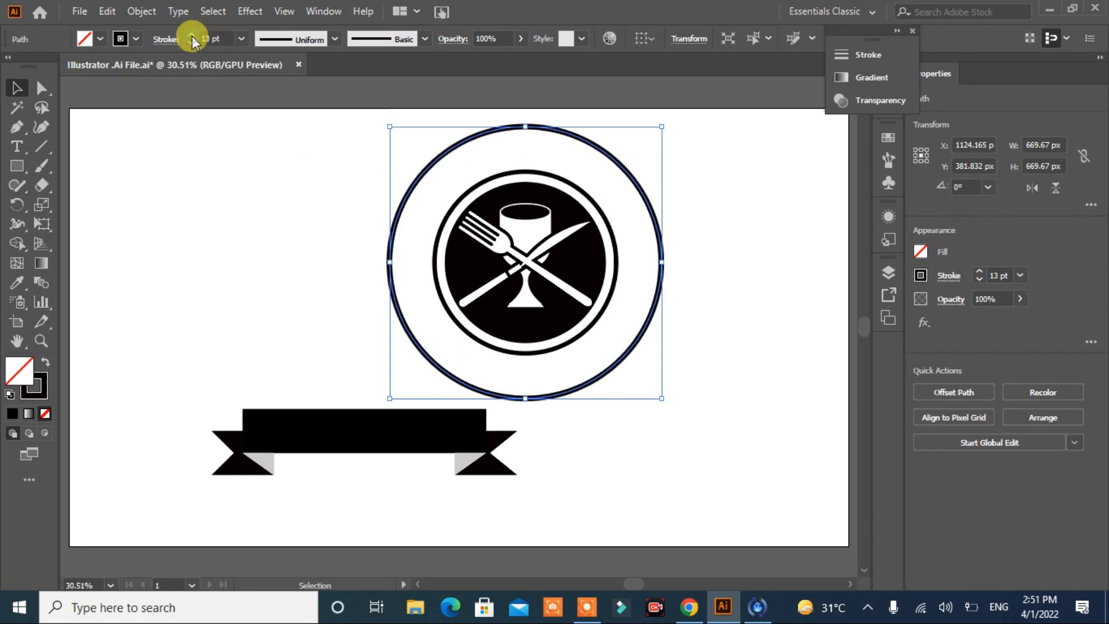
left_click(192, 36)
left_click(250, 168)
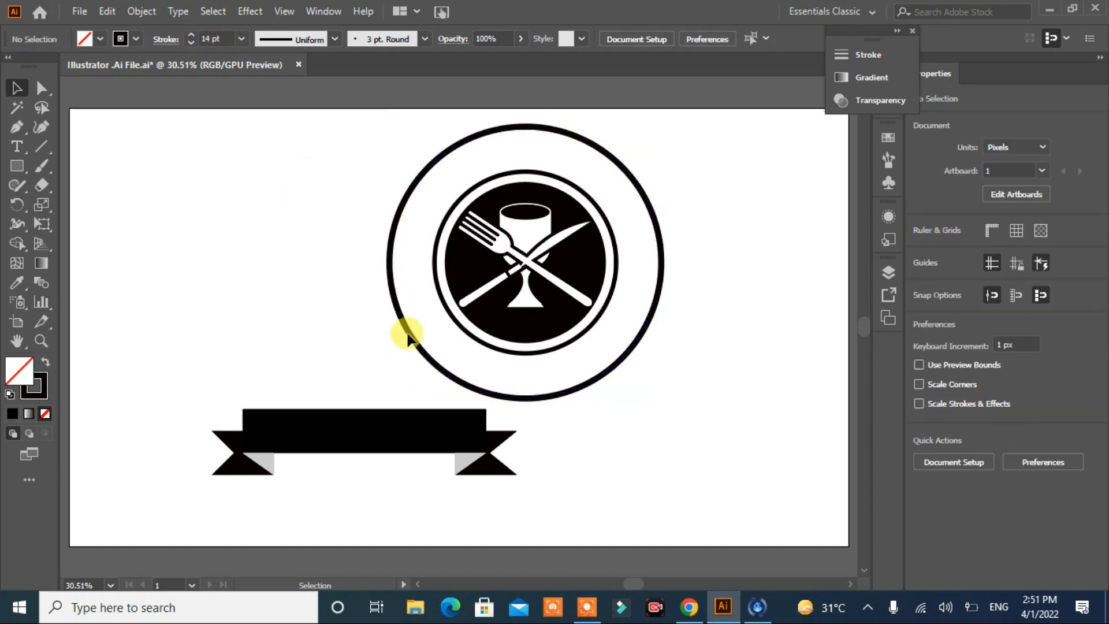
Step: Expand the thin ring around the central disc from a stroke into a filled shape
left_click(439, 277)
left_click(143, 12)
left_click(208, 193)
left_click(507, 389)
left_click(380, 225)
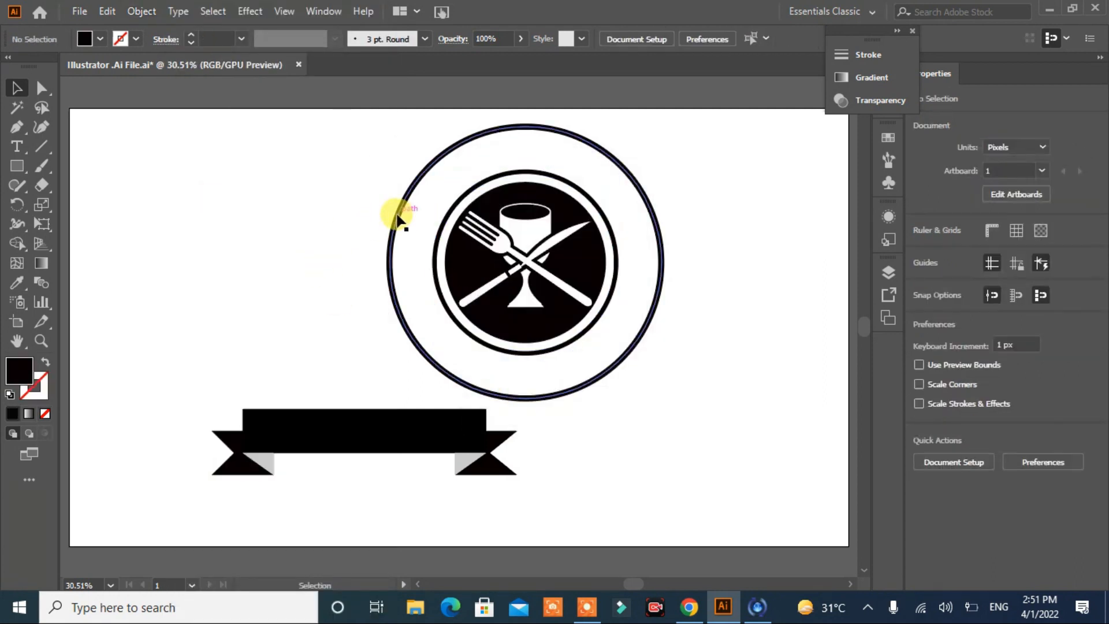
Step: Expand the large outer ring's stroke into a filled shape
left_click(396, 218)
left_click(142, 12)
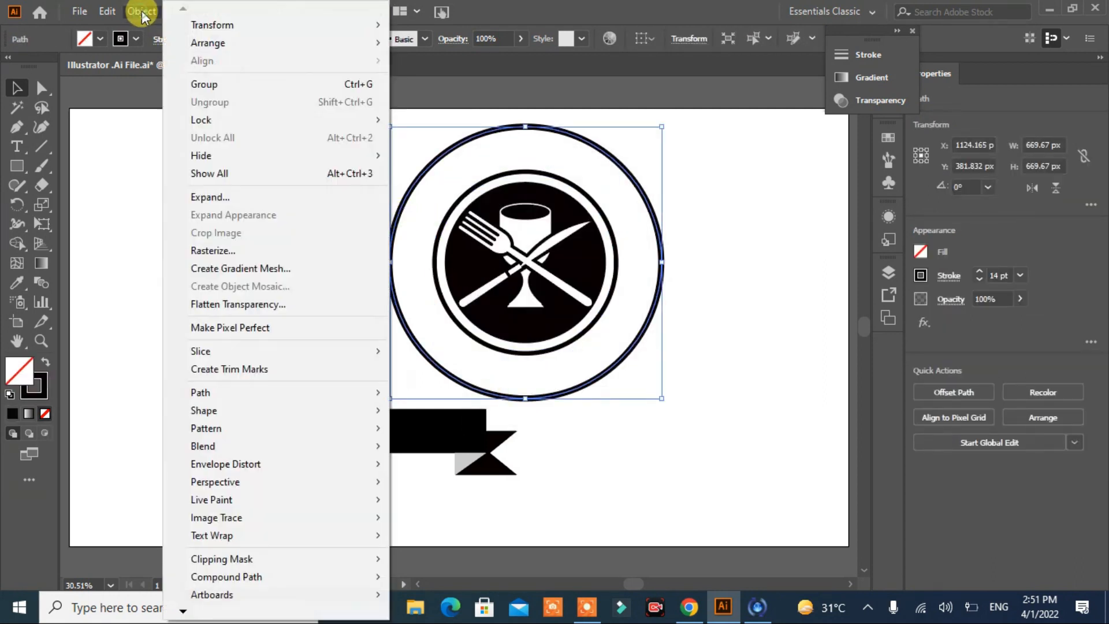
left_click(207, 197)
left_click(507, 391)
left_click(273, 318)
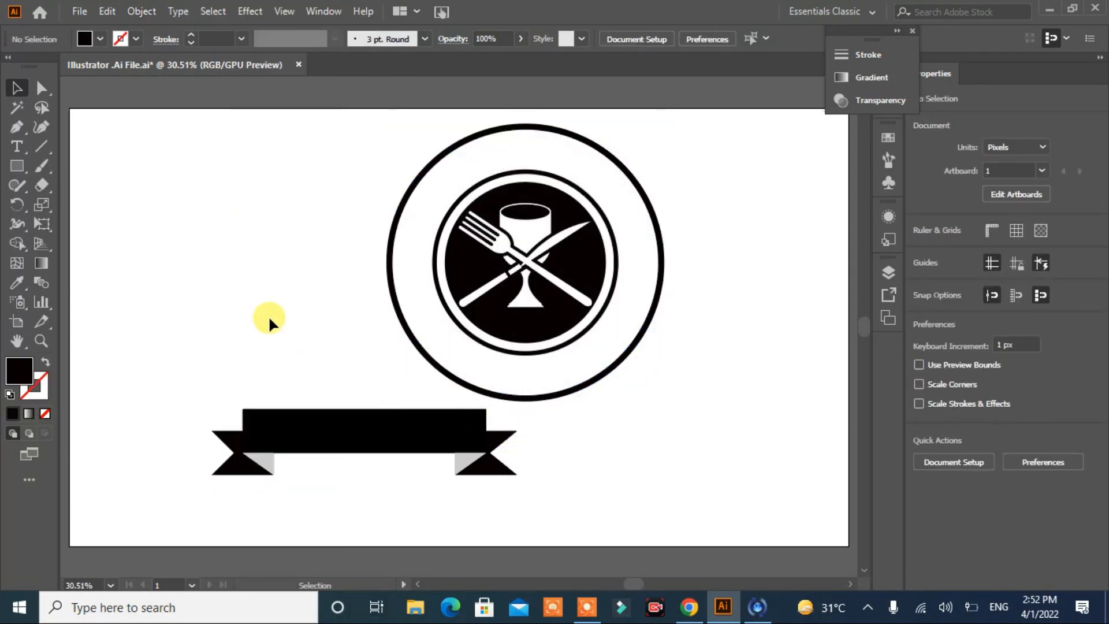
Step: Group all the ribbon banner pieces and move the banner across the lower edge of the outer ring
left_click(358, 436)
left_click_drag(615, 433, 162, 463)
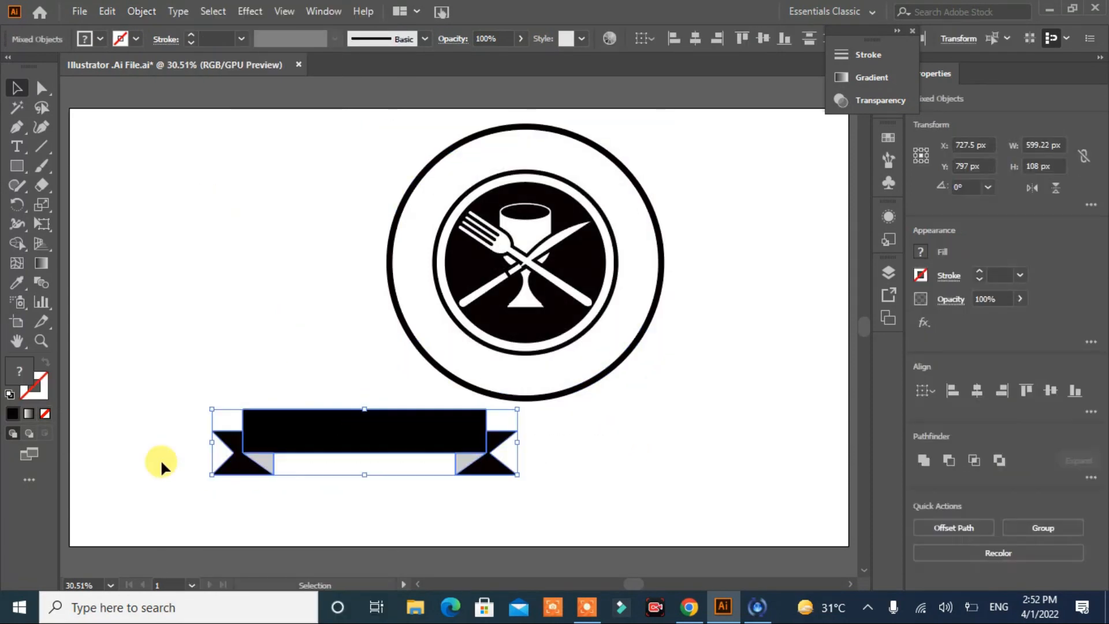
left_click(1045, 526)
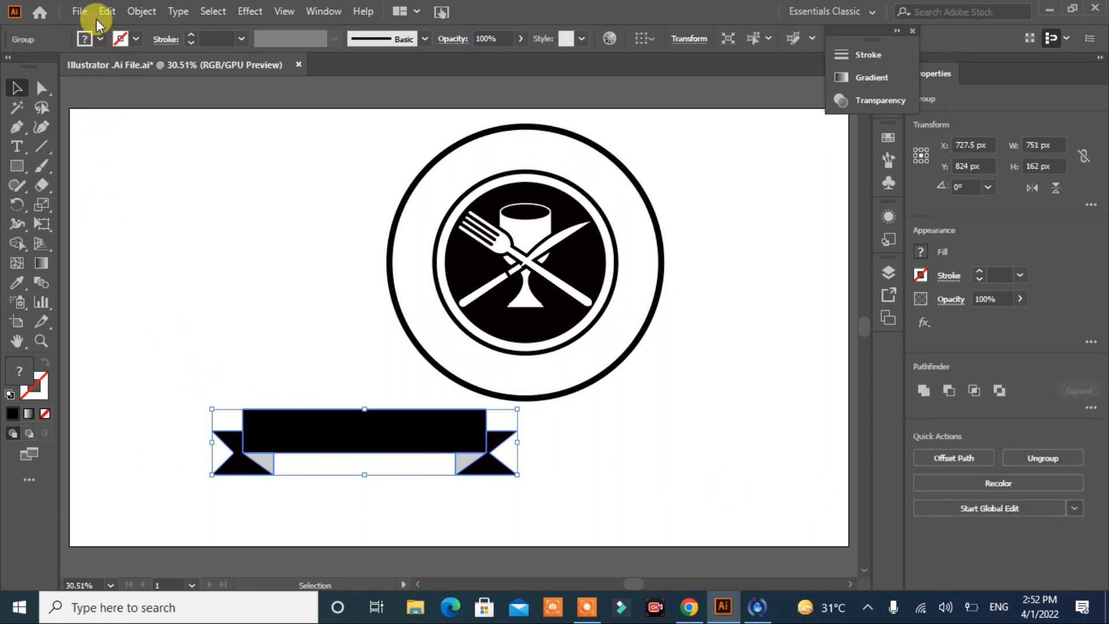
left_click(142, 12)
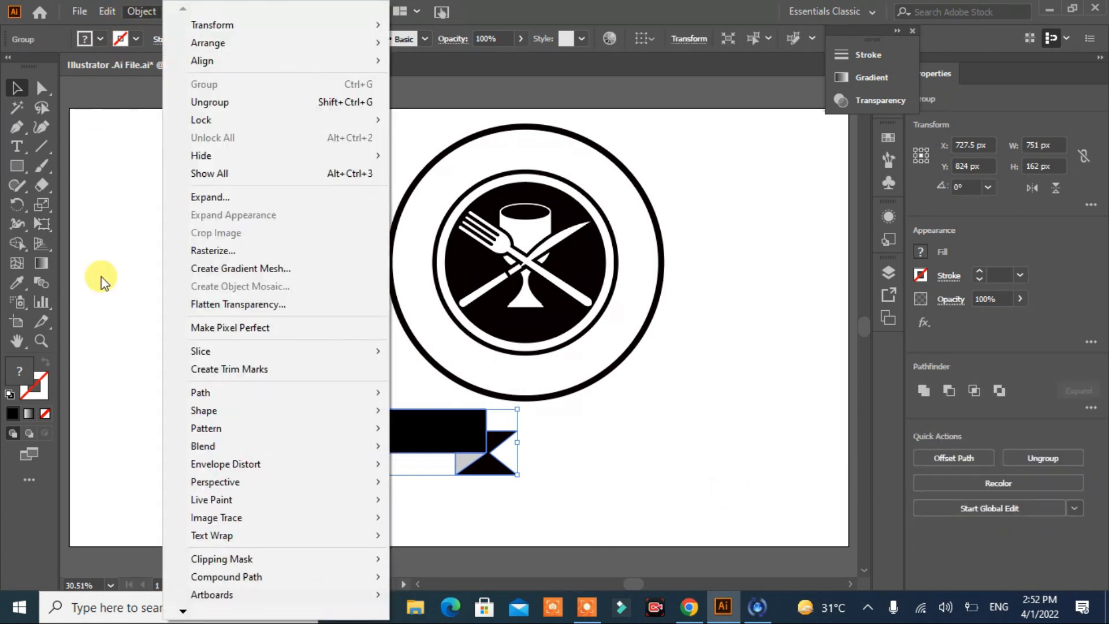
left_click(102, 277)
left_click_drag(367, 443, 533, 403)
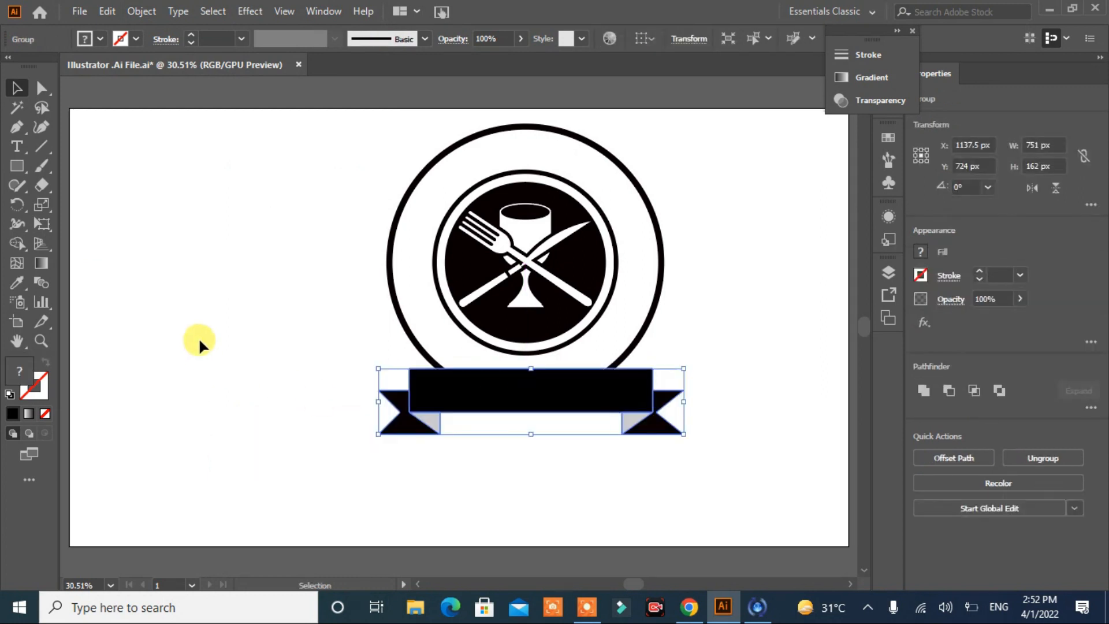
Step: Bend the banner with a horizontal Arc envelope warp at 15%
left_click(138, 12)
mouse_move(234, 462)
left_click(453, 462)
left_click_drag(593, 185, 279, 120)
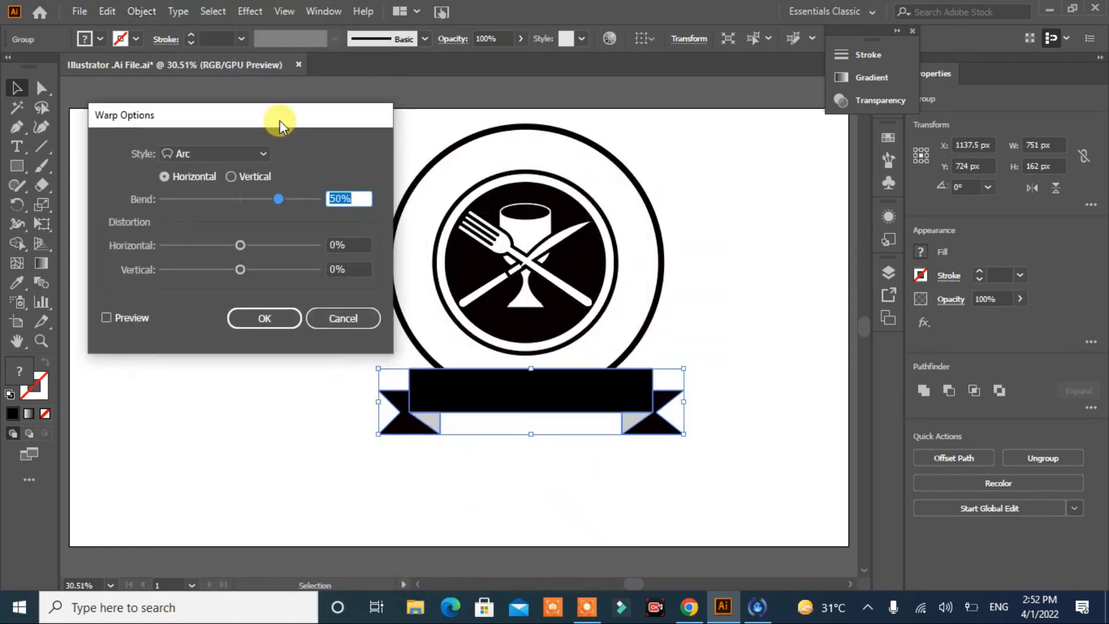
left_click(258, 150)
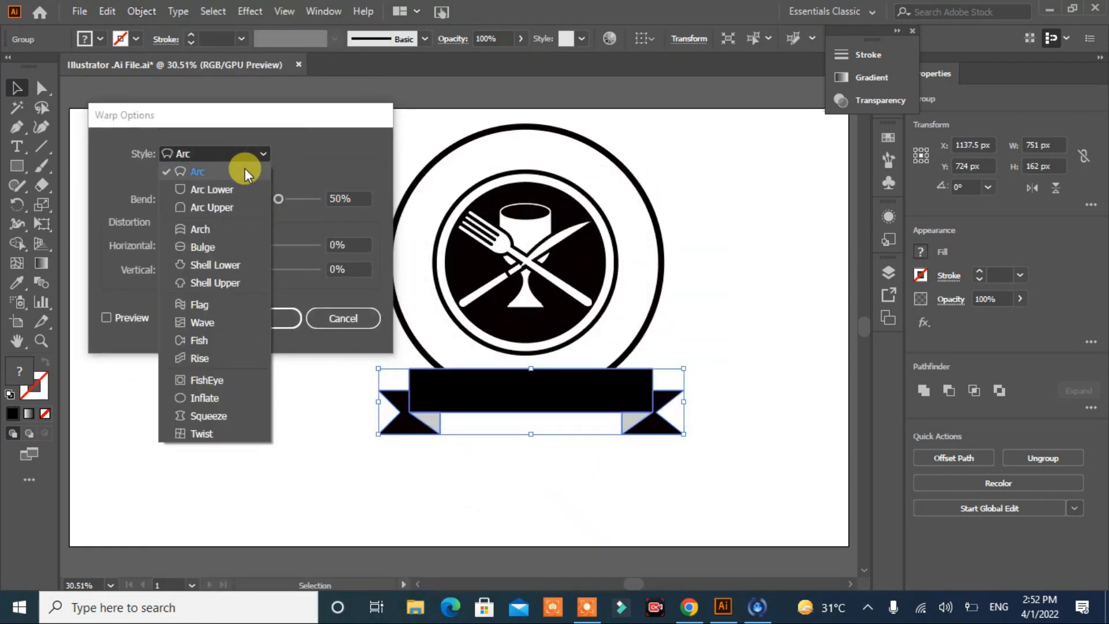
left_click(109, 321)
left_click(108, 317)
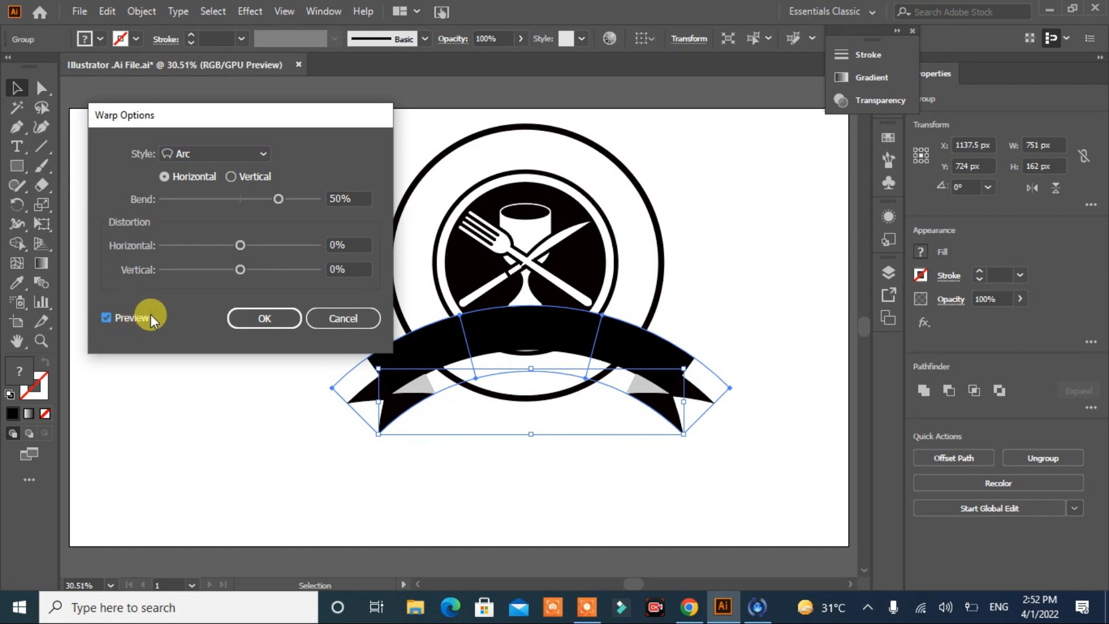
scroll(350, 199, "down", 18)
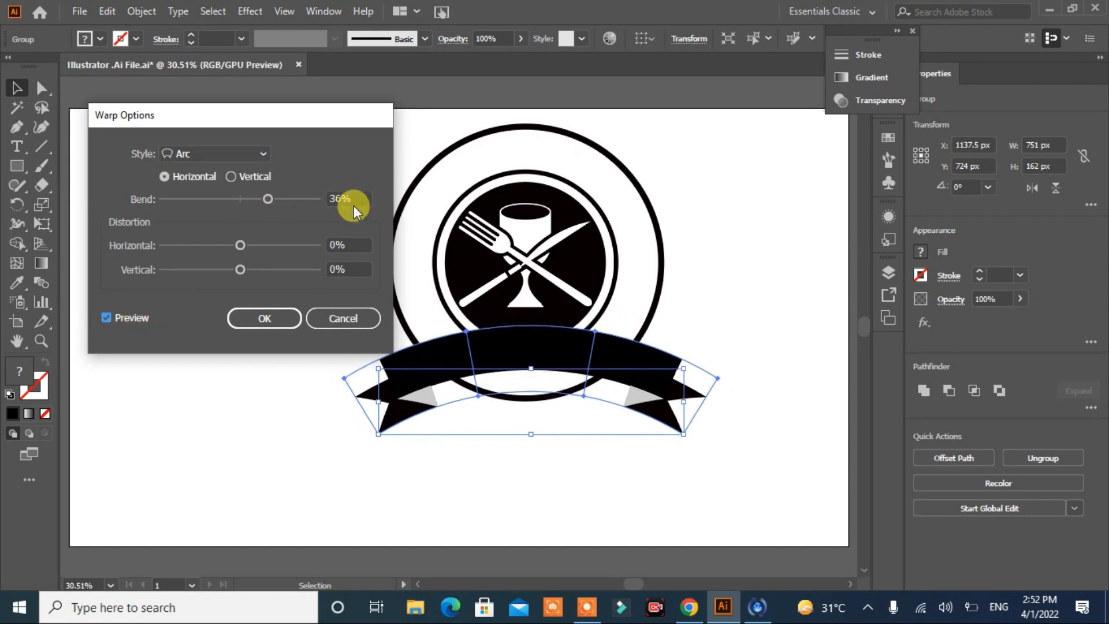
scroll(347, 199, "down", 16)
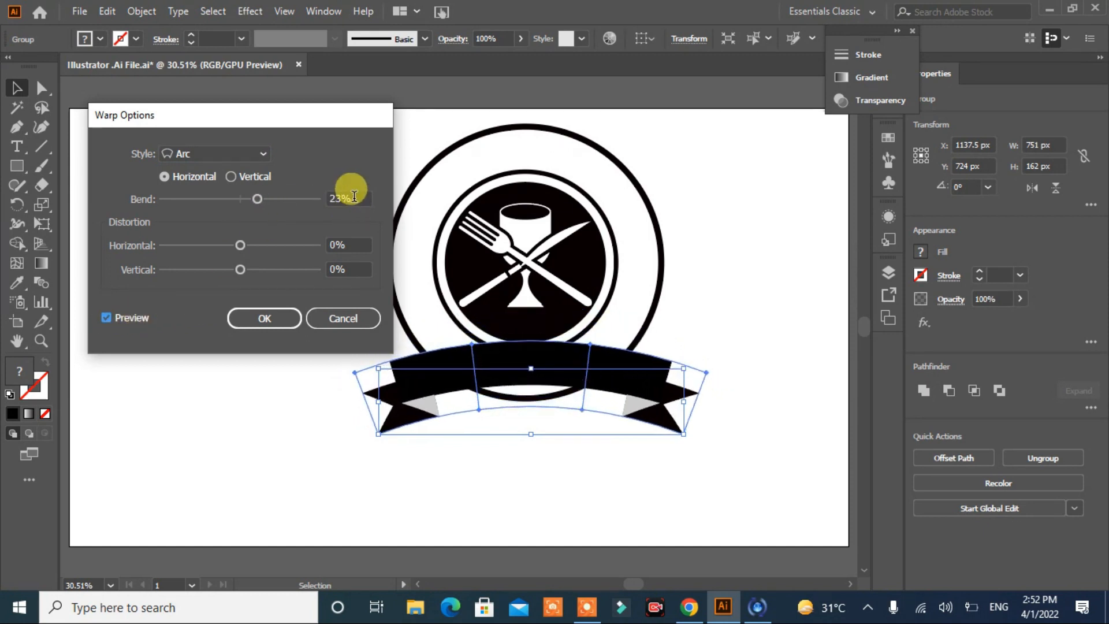
scroll(353, 198, "down", 2)
scroll(352, 198, "up", 1)
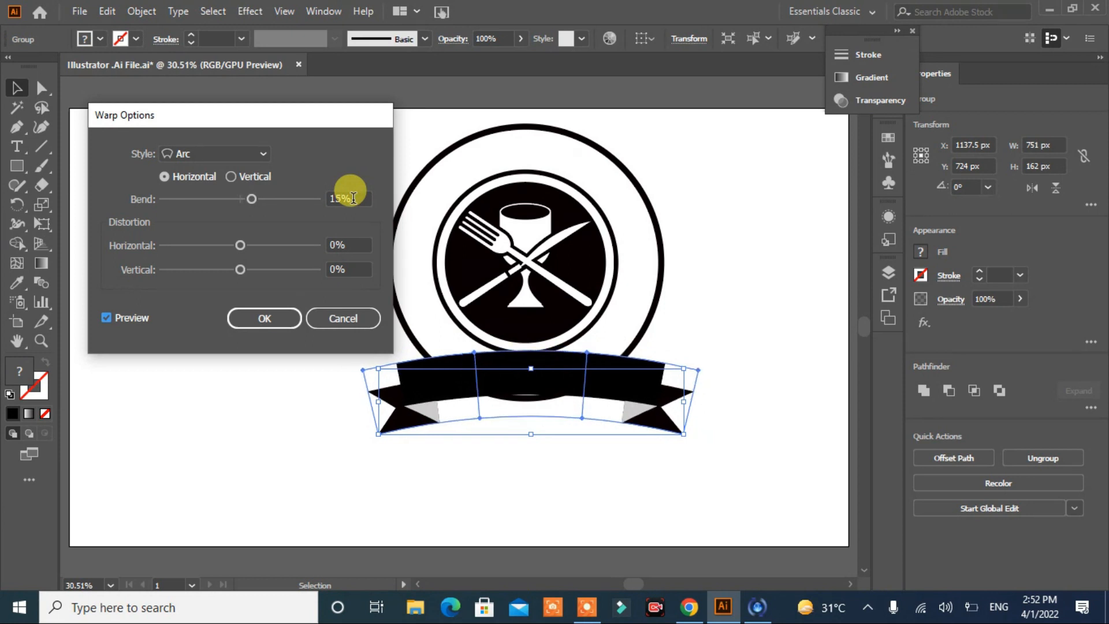
left_click(262, 324)
left_click(261, 328)
Step: Stretch the arched banner downward to a height of about 250 px
left_click(557, 376)
left_click_drag(529, 438, 530, 453)
left_click(306, 389)
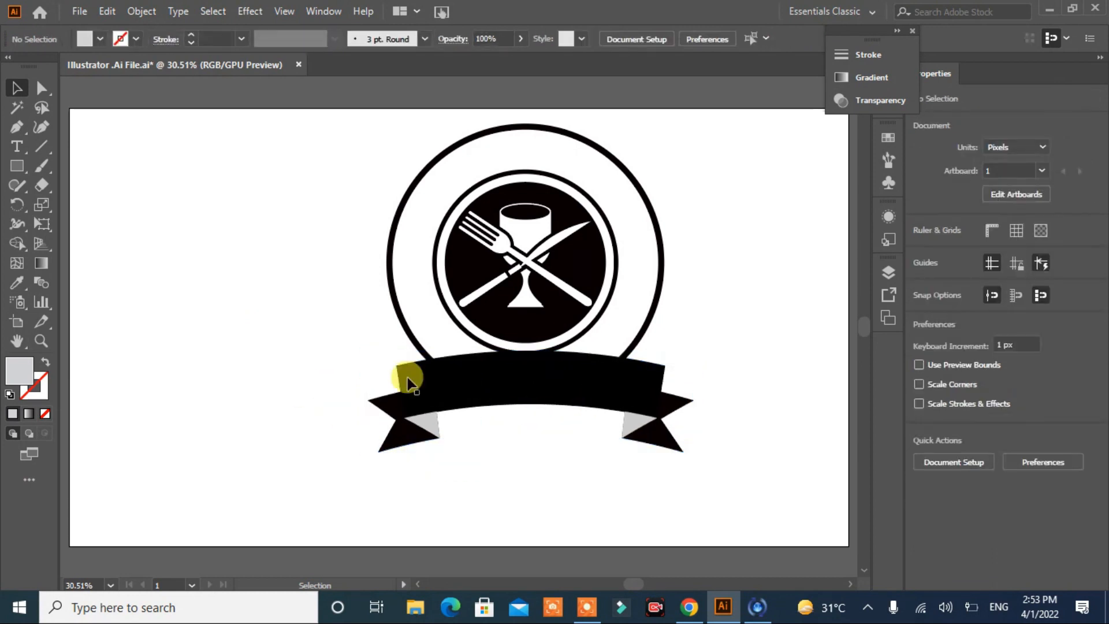
Step: Expand the banner's warp envelope into editable shapes
left_click(470, 372)
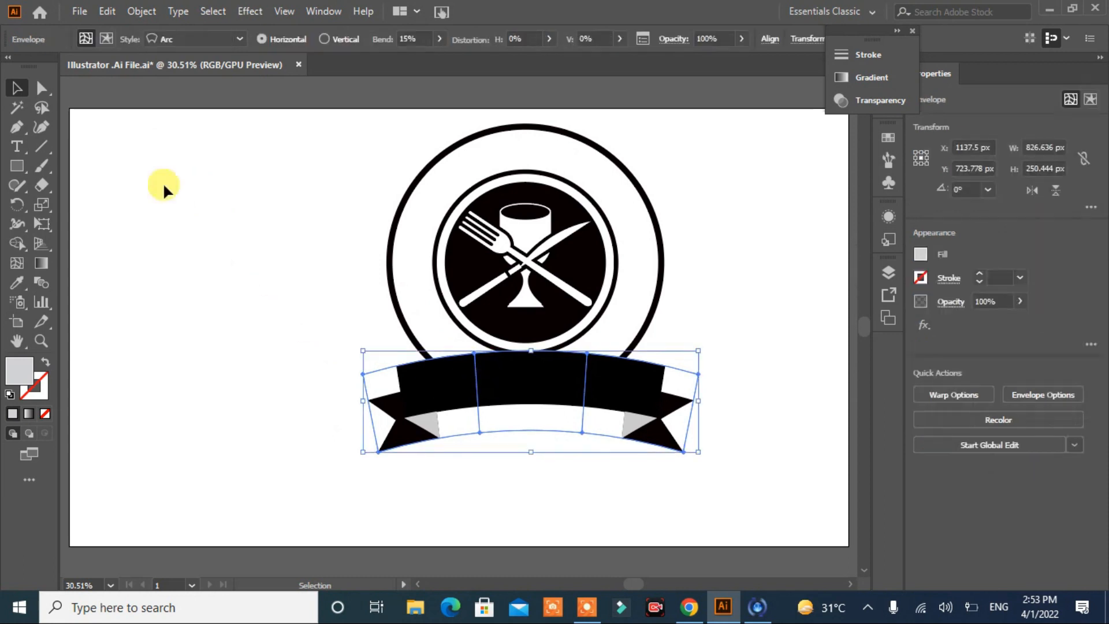
left_click(142, 13)
left_click(193, 197)
left_click(504, 402)
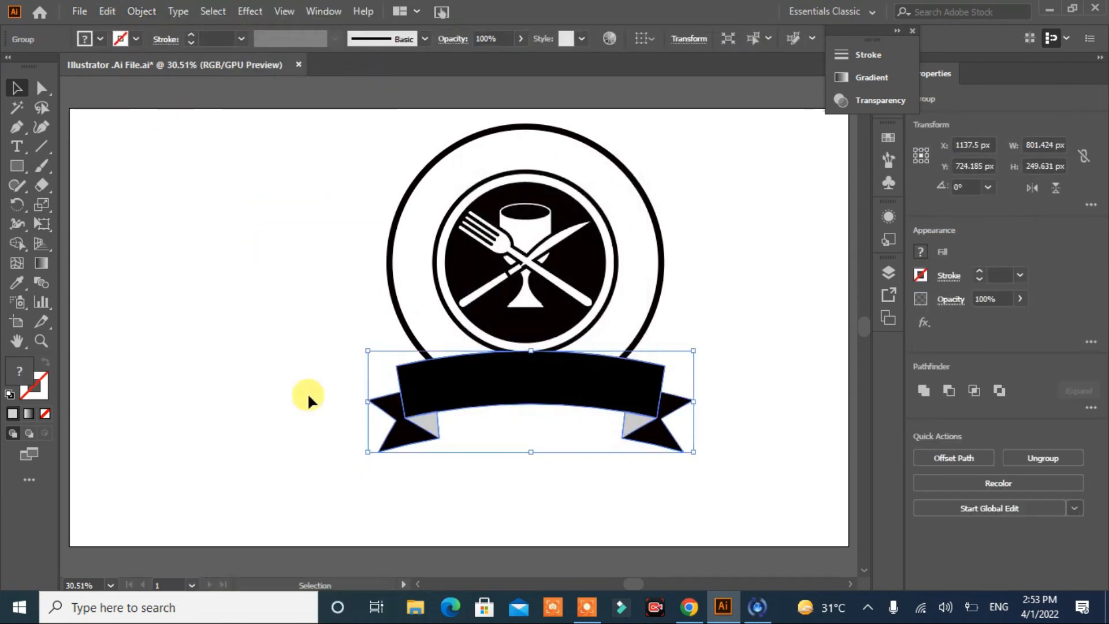
left_click(182, 353)
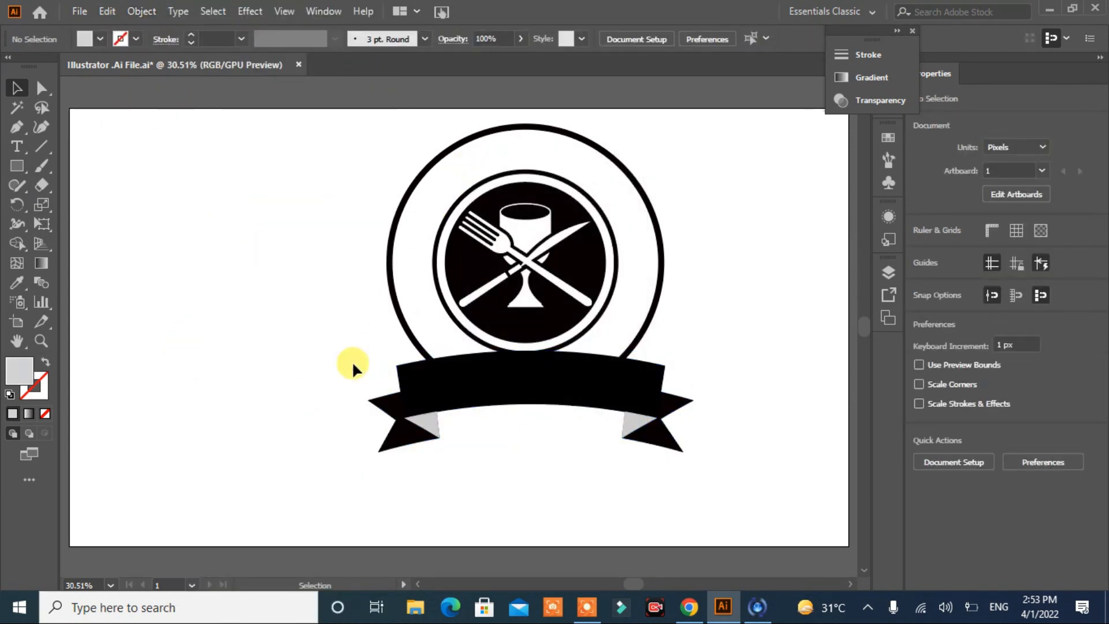
Step: Draw an unfilled circle with a light grey stroke, about 560 px in diameter, over the disc between the inner and outer rings
left_click_drag(16, 166, 57, 201)
left_click_drag(208, 230, 421, 438)
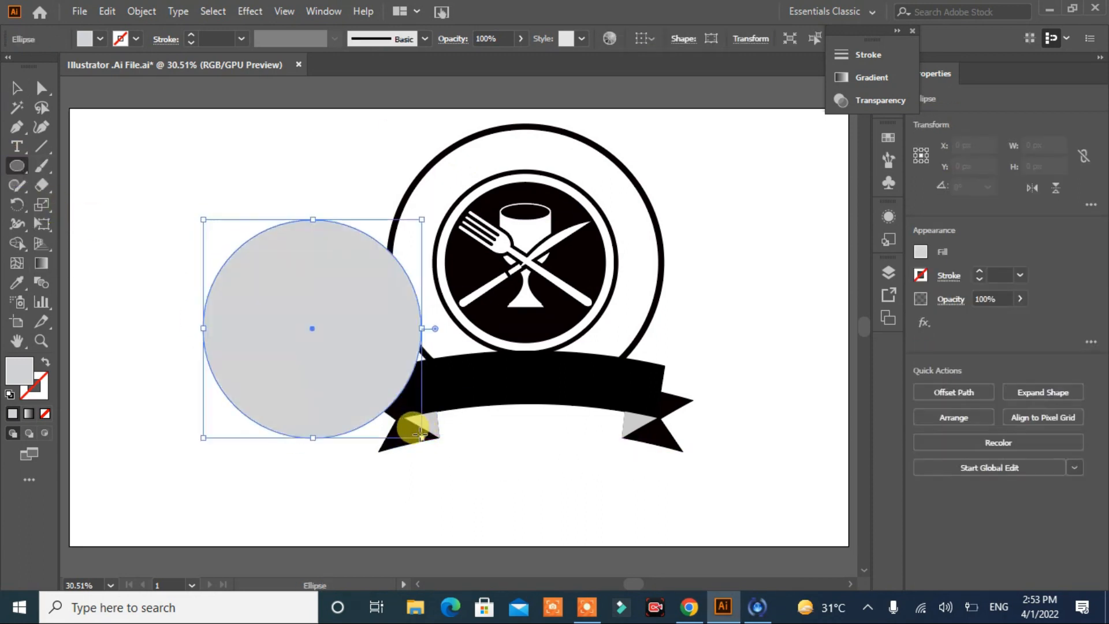
left_click(46, 362)
left_click_drag(310, 329, 524, 260)
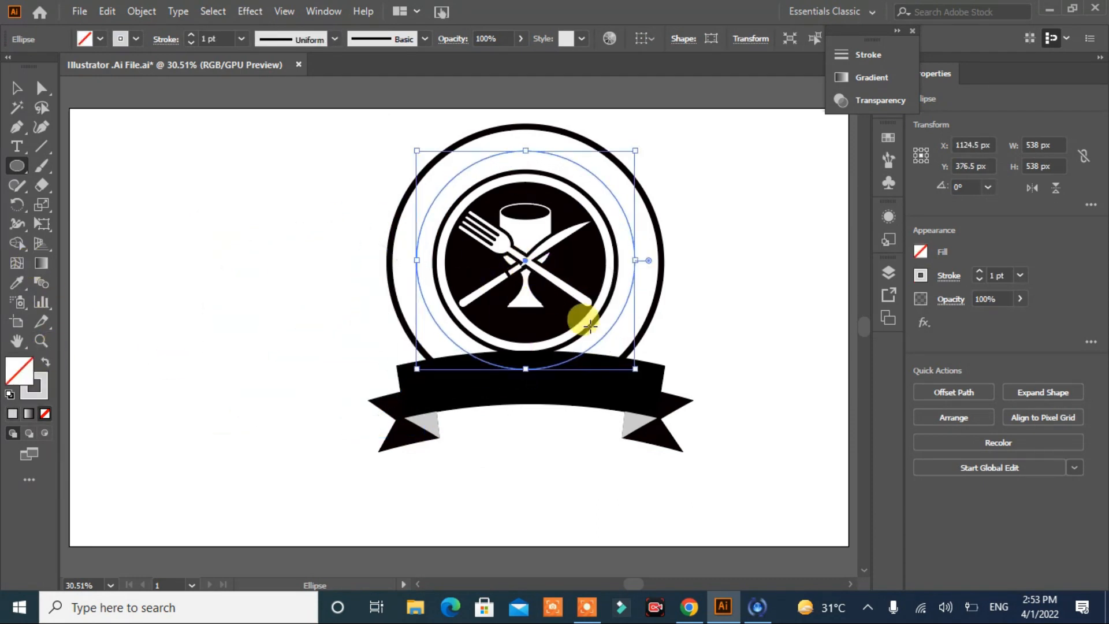
left_click_drag(635, 370, 639, 371)
left_click(16, 89)
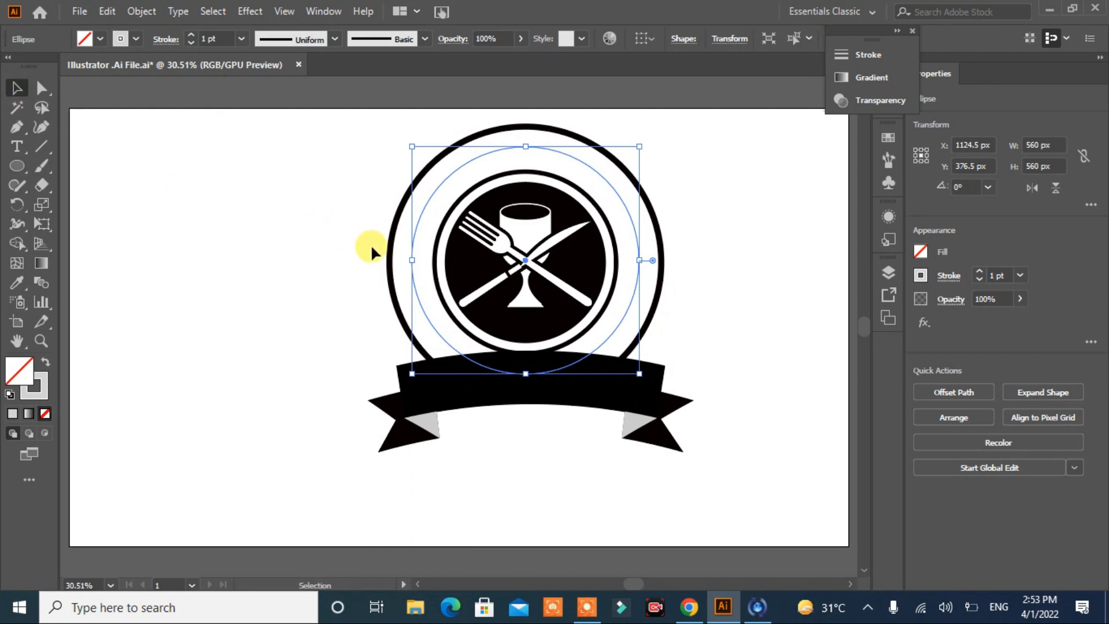
Step: Centre-align the grey circle with the large outer ring
left_click(389, 256, "shift")
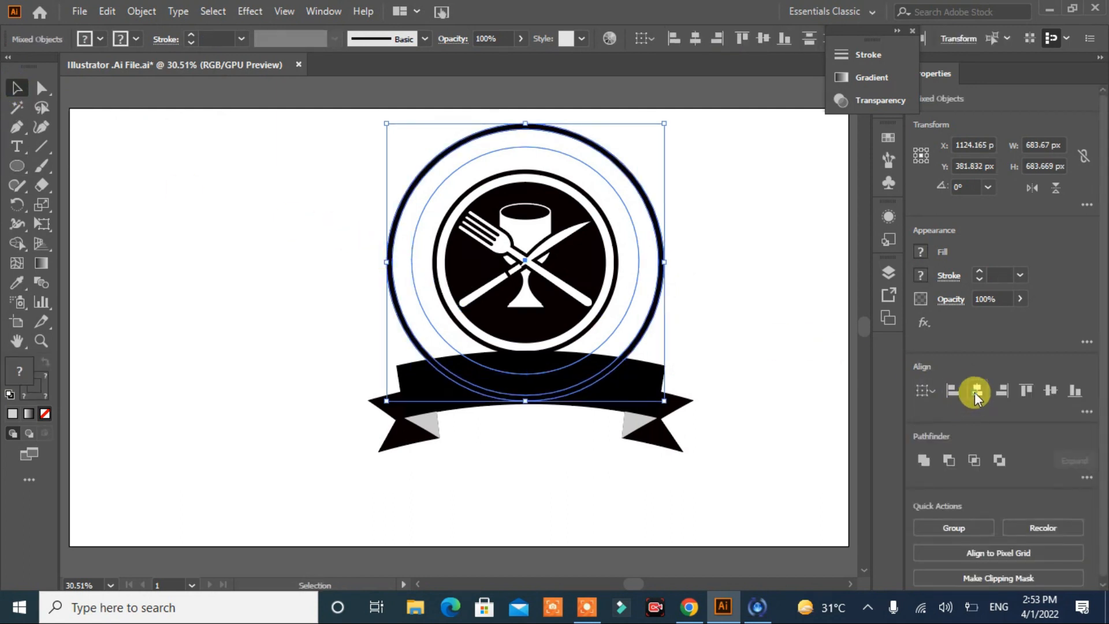
left_click(1050, 391)
left_click(803, 341)
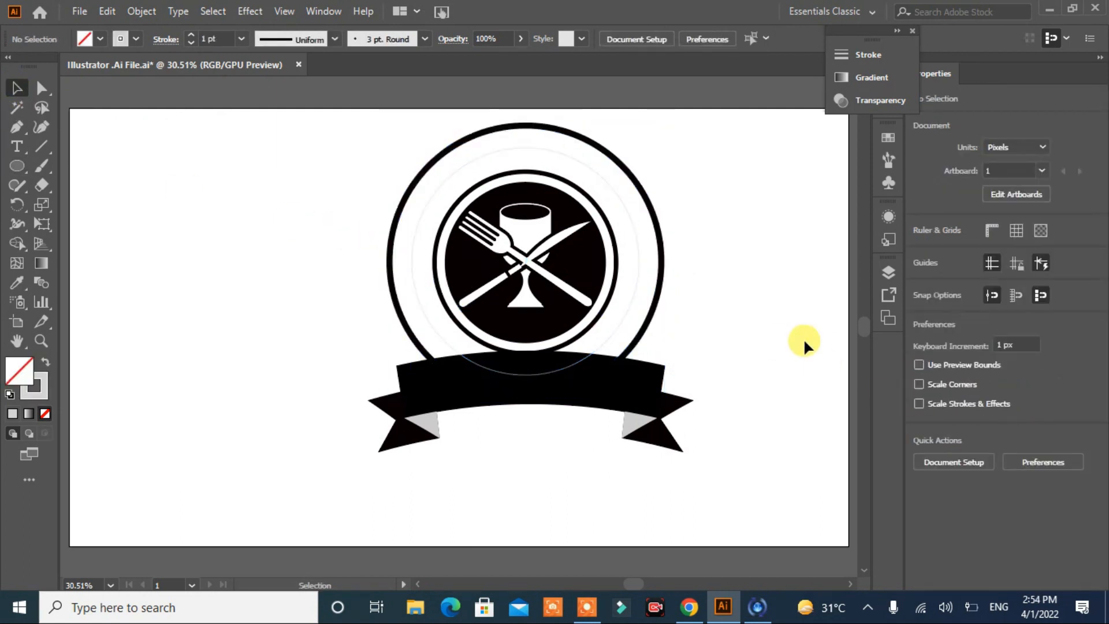
Step: Set the grey circle's stroke weight to 4 pt
left_click(633, 290)
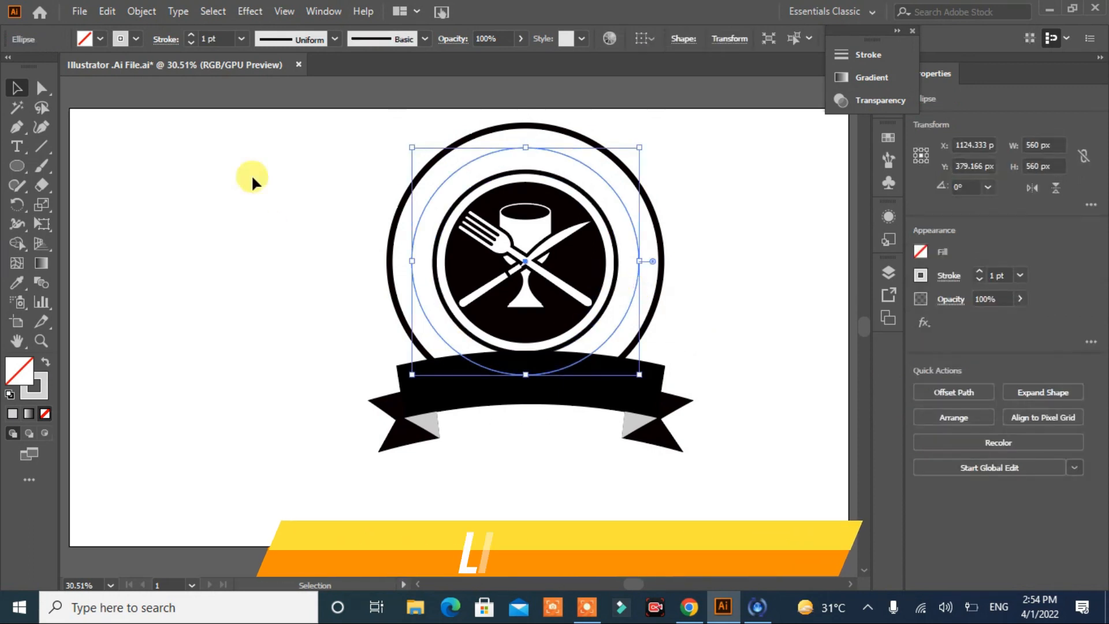
left_click(191, 35)
left_click(192, 39)
left_click(226, 214)
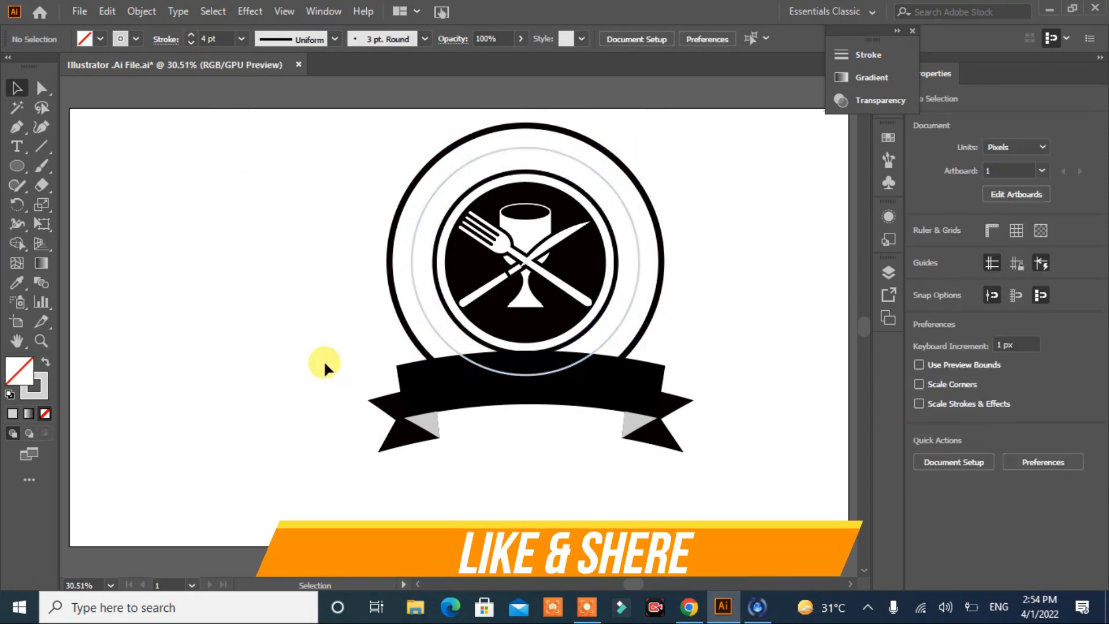
Step: Cut the grey circle with the Scissors tool at both banner crossings and at matching points on its upper left and right sides
left_click(457, 355)
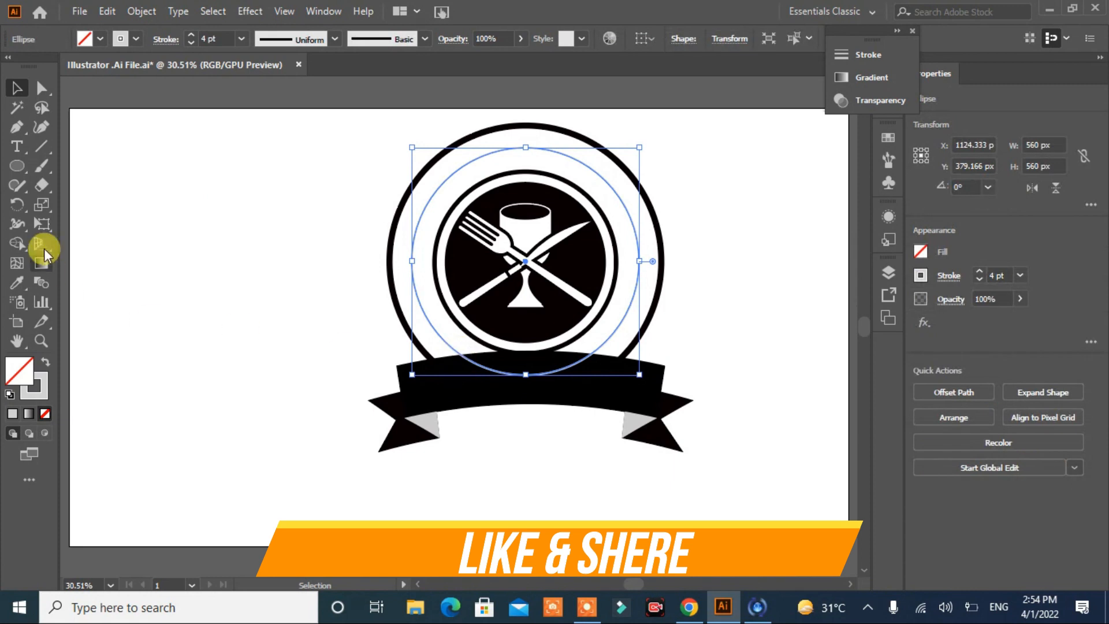
left_click_drag(44, 188, 93, 203)
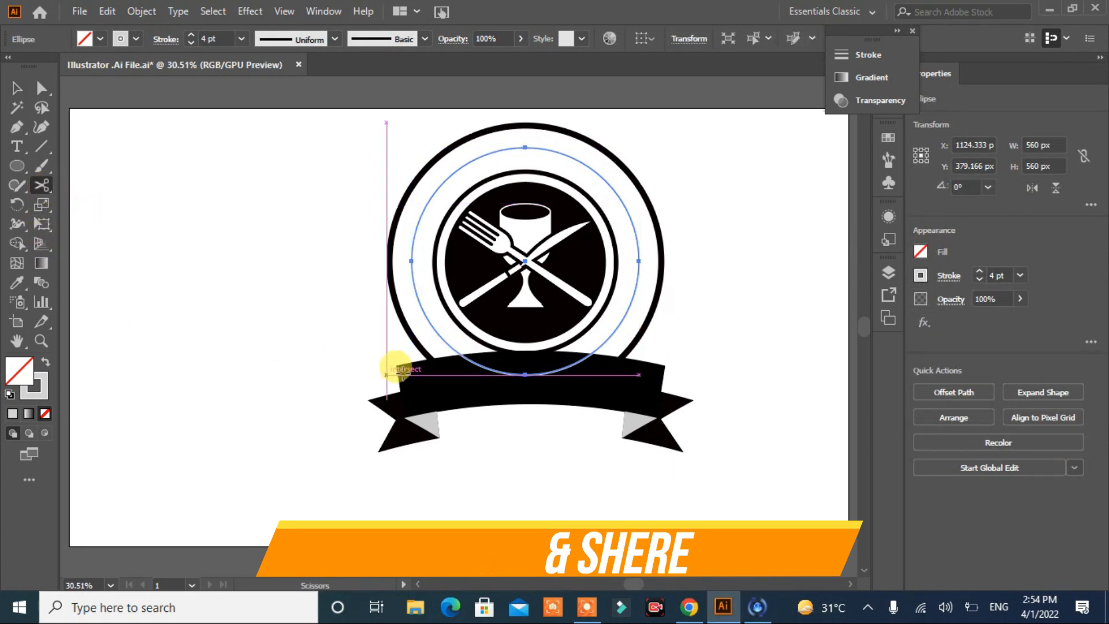
left_click(455, 350)
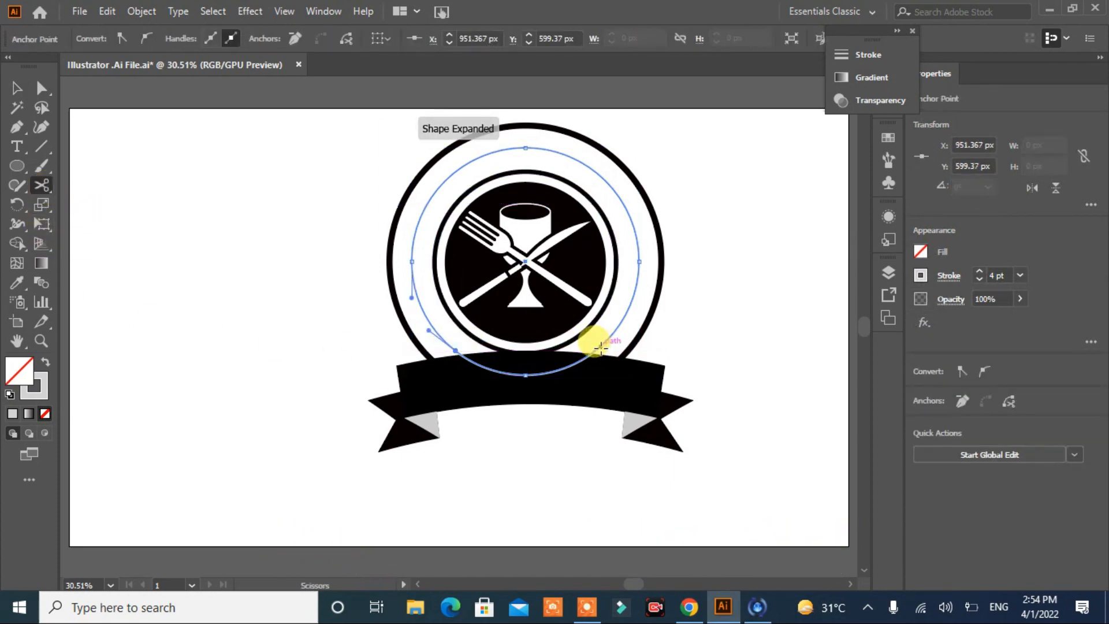
left_click(596, 348)
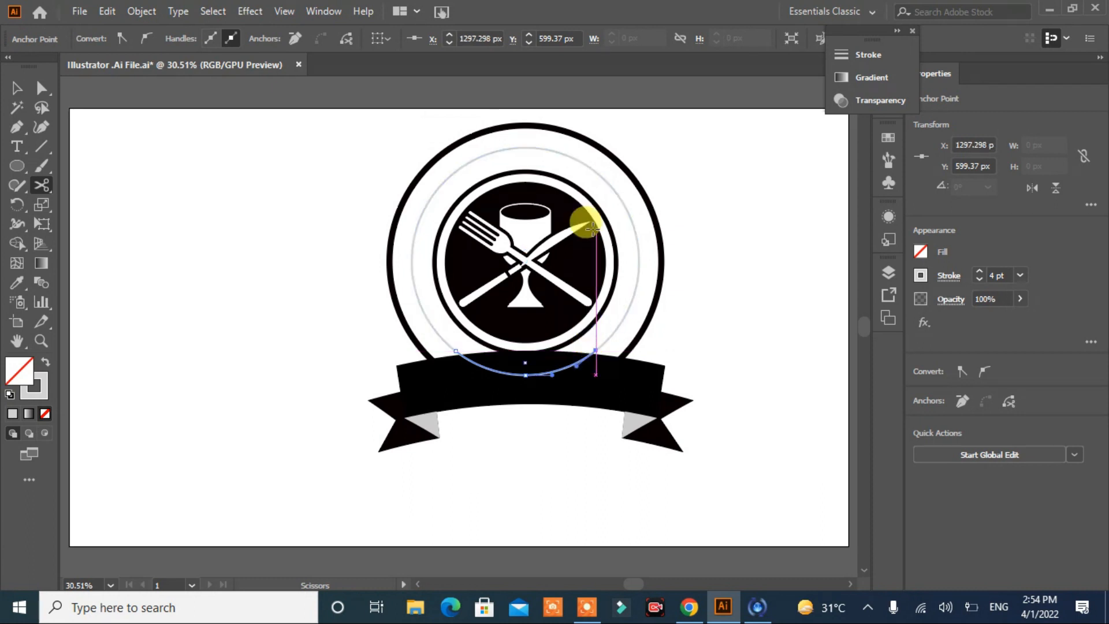
left_click(633, 223)
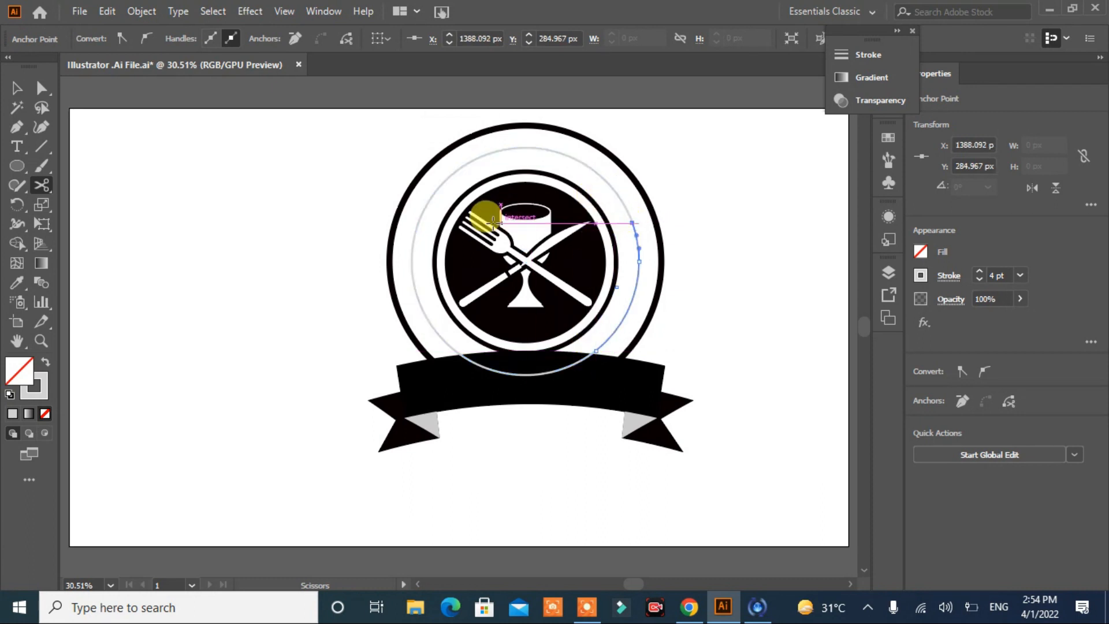
left_click(418, 223)
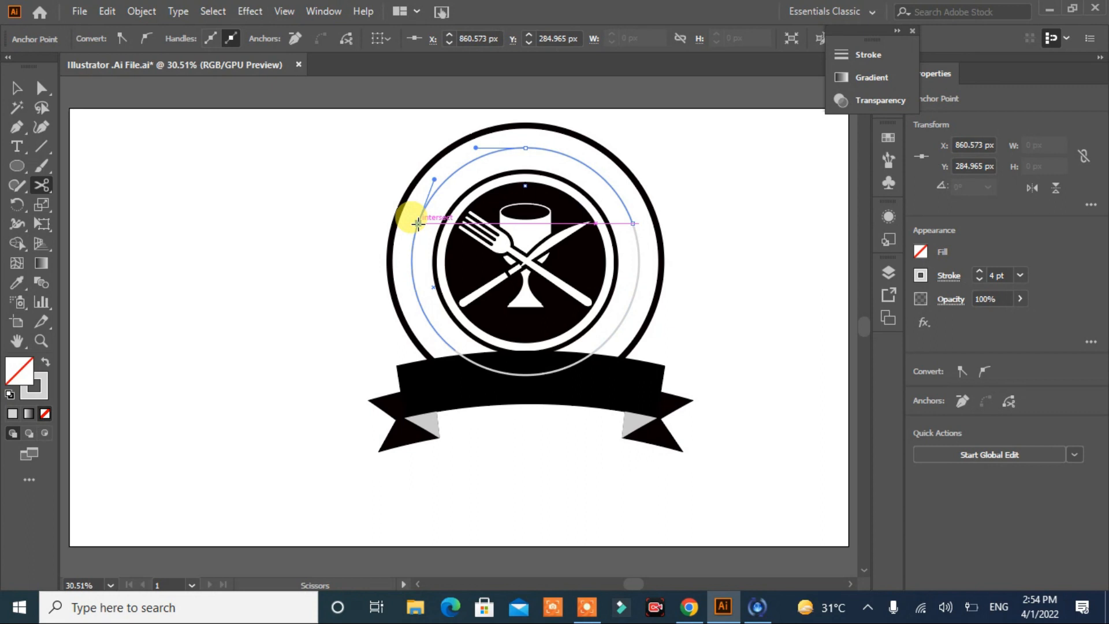
Step: Delete the lower arc of the cut circle that lies over the banner
left_click(15, 94)
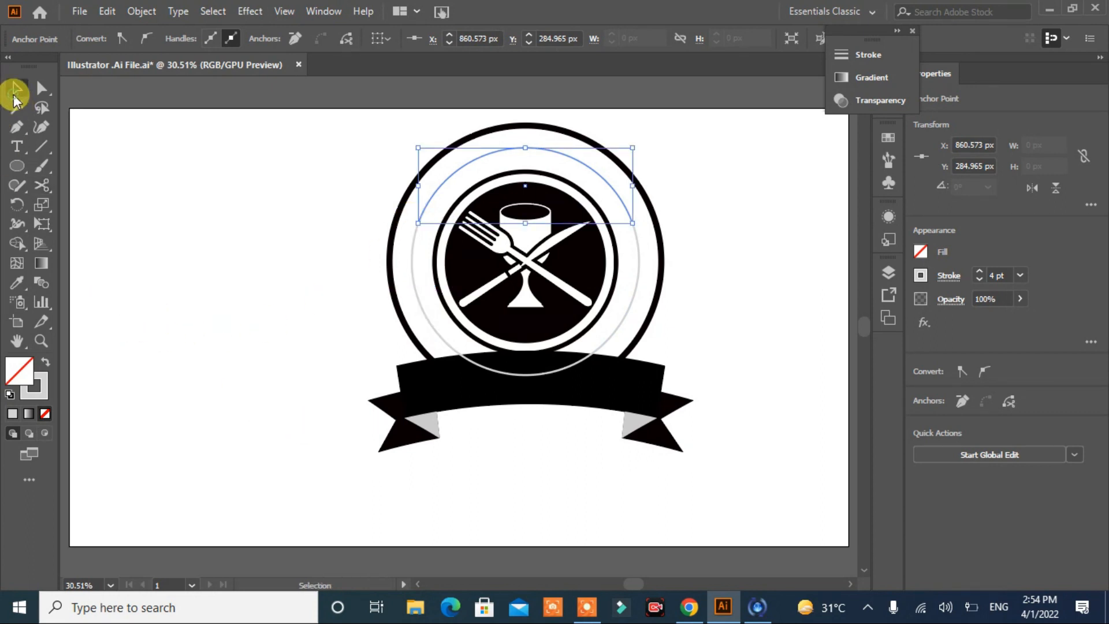
left_click(528, 407)
left_click(539, 376)
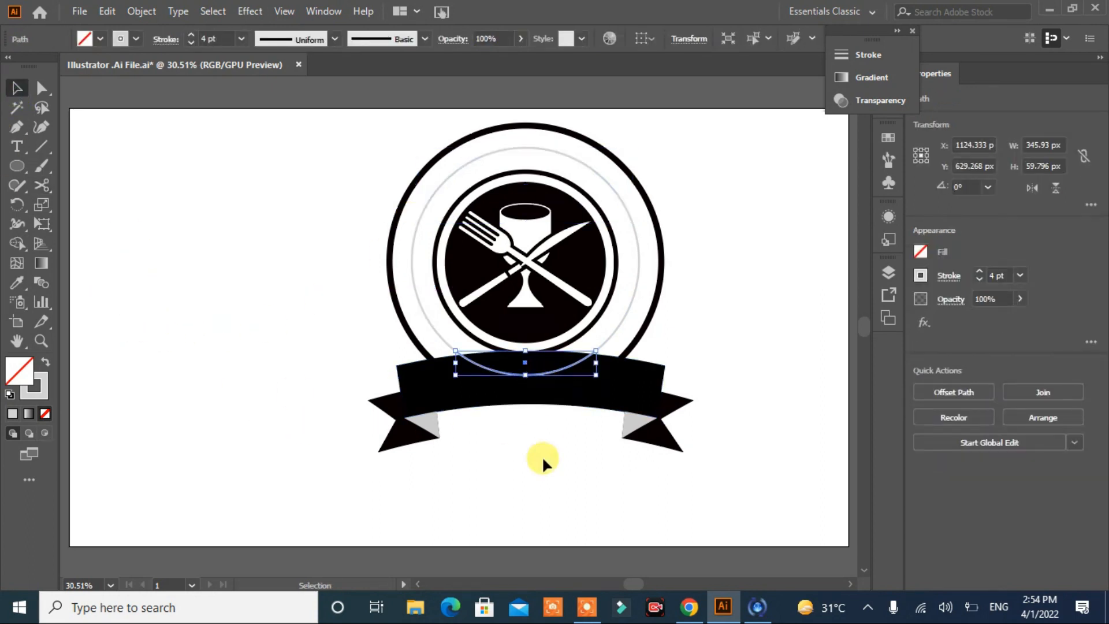
key("Delete")
left_click(467, 408)
Step: Apply the black leaf-branch brush to the left and right arcs between the rings
left_click(425, 316)
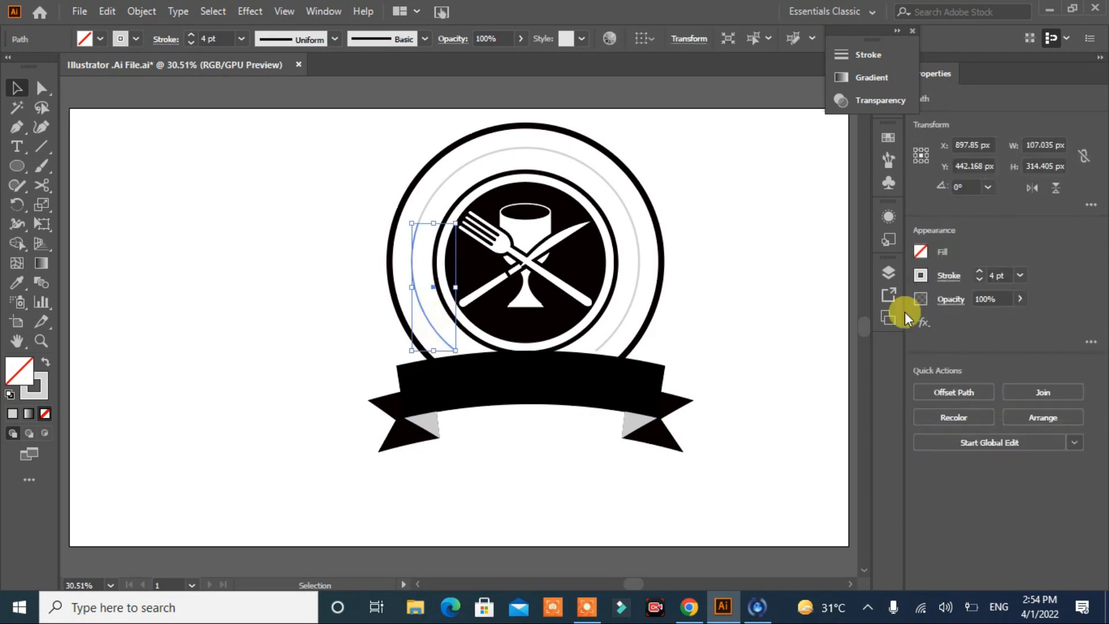
left_click(889, 157)
left_click(825, 173)
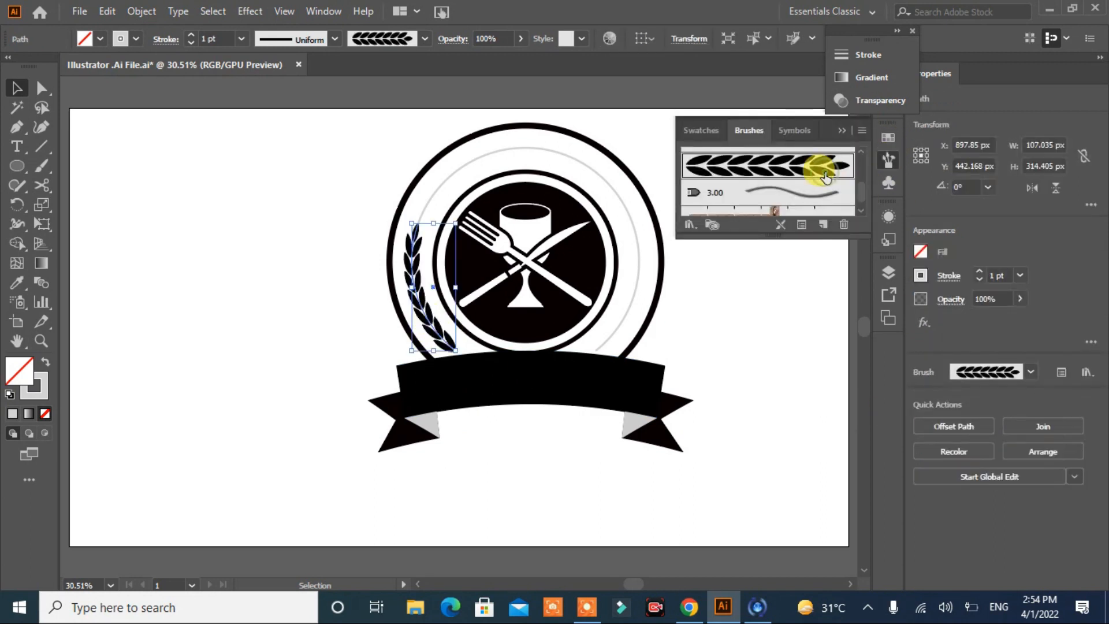
left_click(638, 279)
left_click(759, 166)
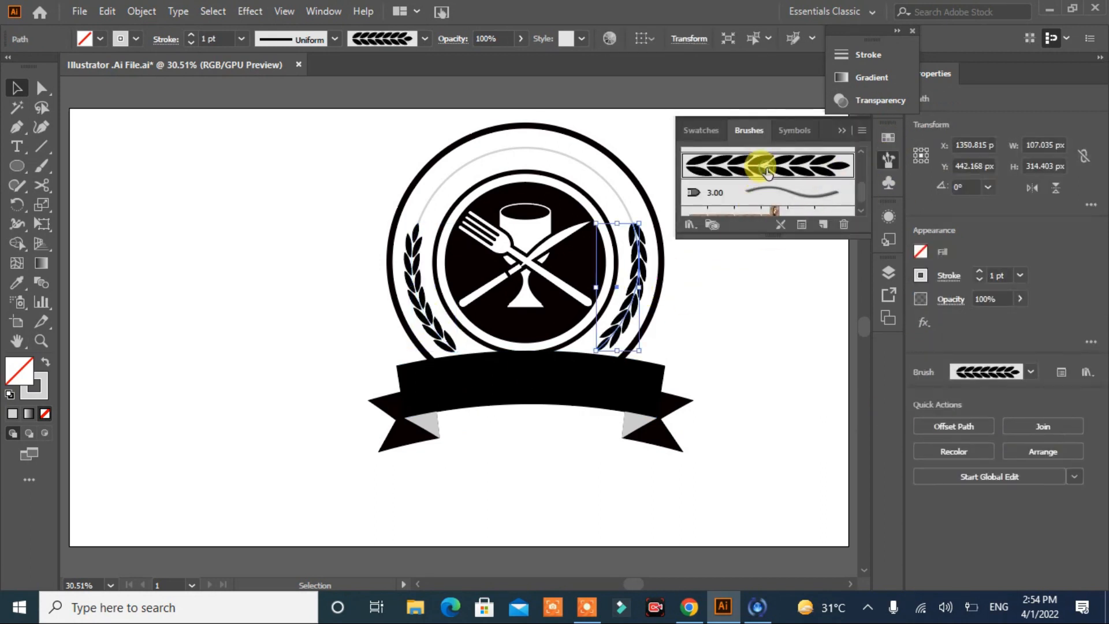
left_click(16, 126)
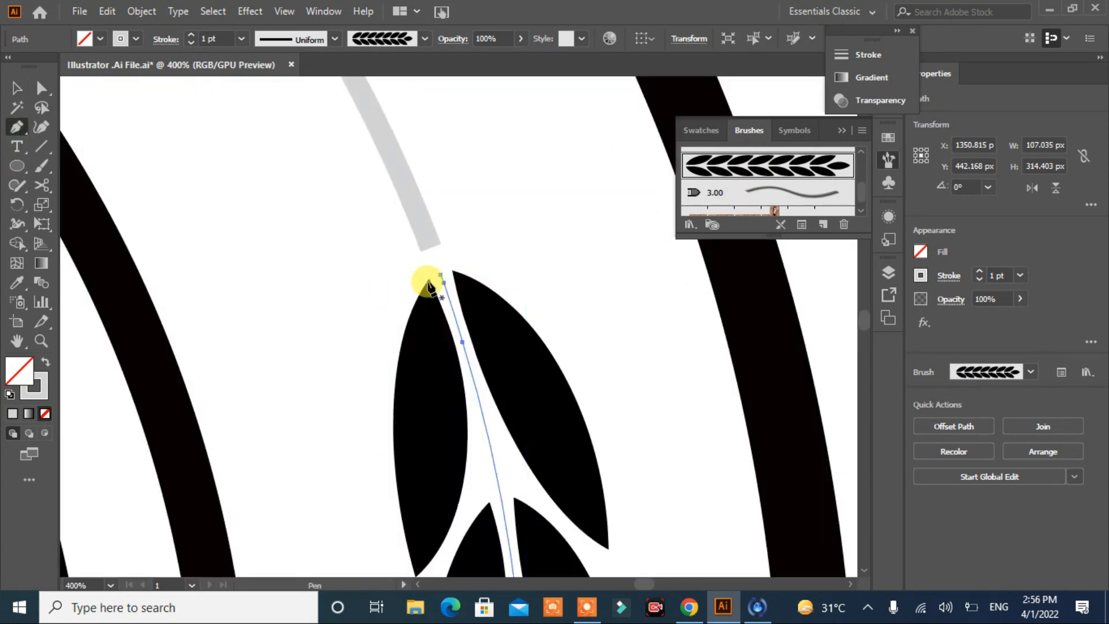
left_click(440, 278)
left_click(496, 268)
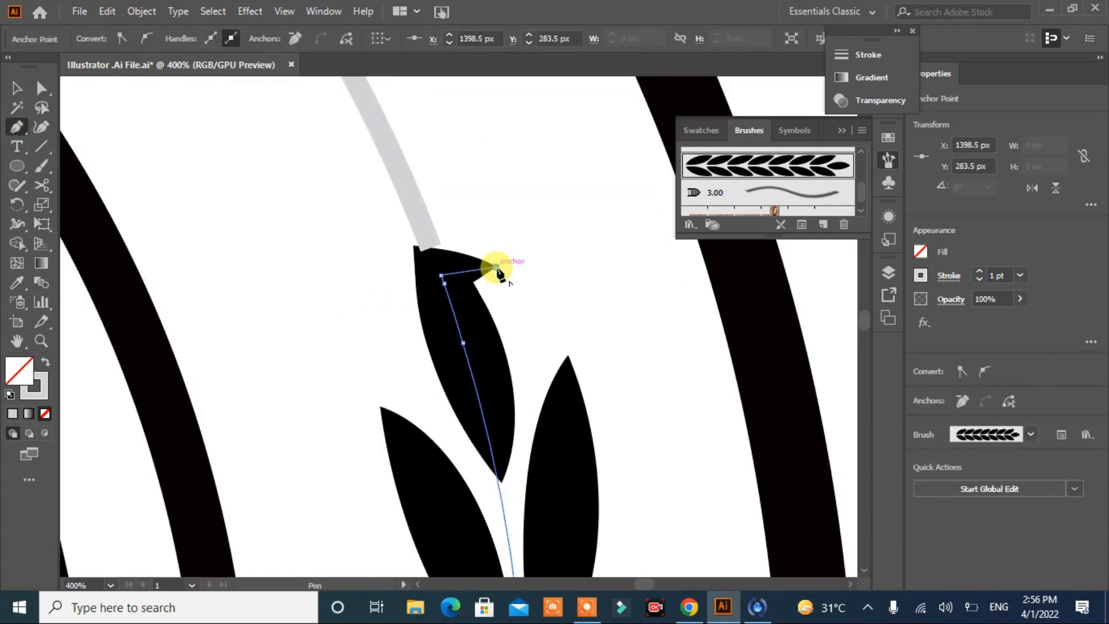
key("ctrl+z")
left_click(17, 87)
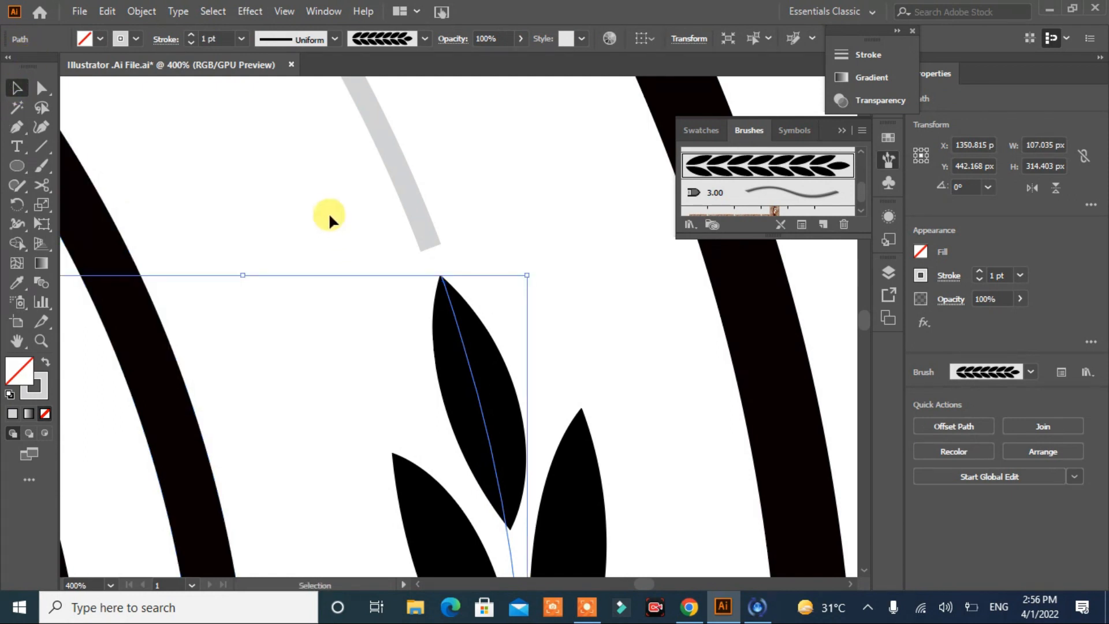
left_click(326, 215)
key("ctrl+0")
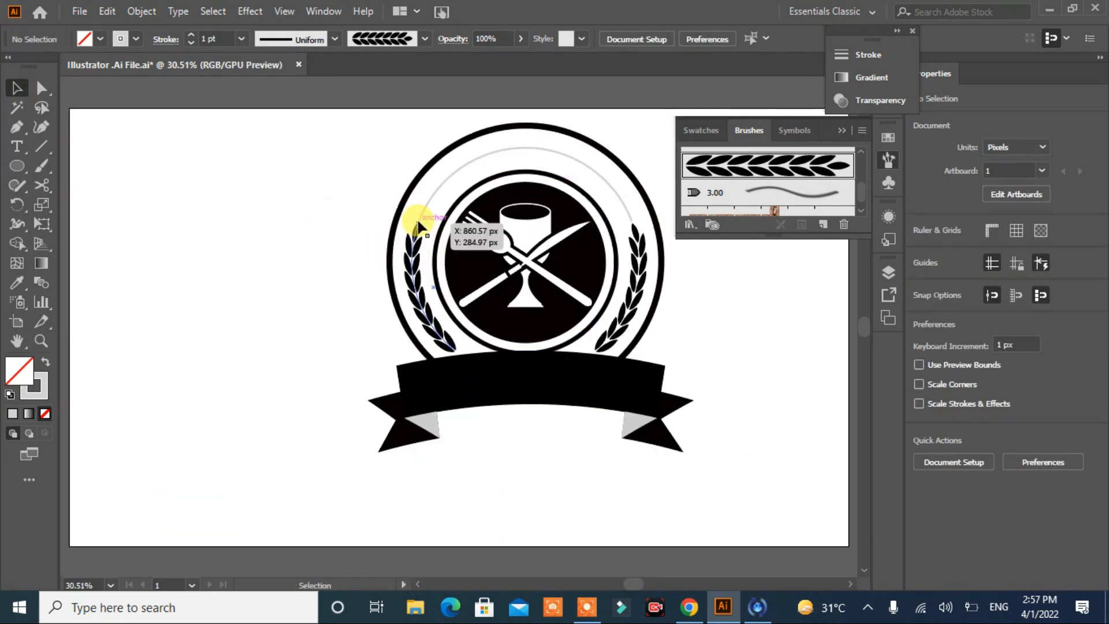
Step: Place type on the grey arc between the upper rings, reading CATERING
left_click(16, 147)
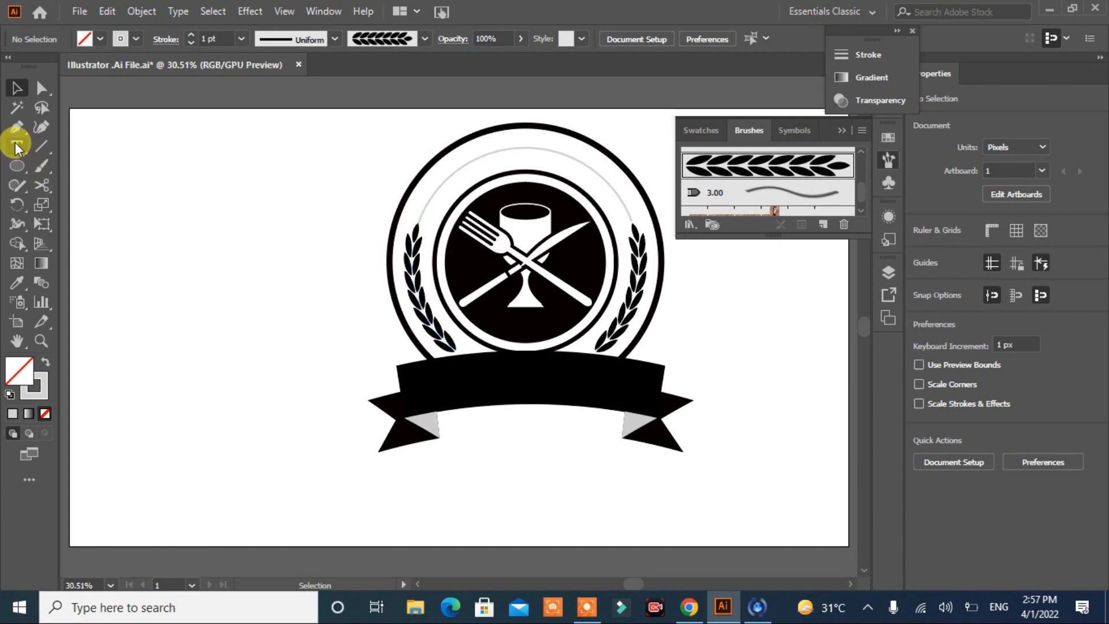
left_click(425, 208)
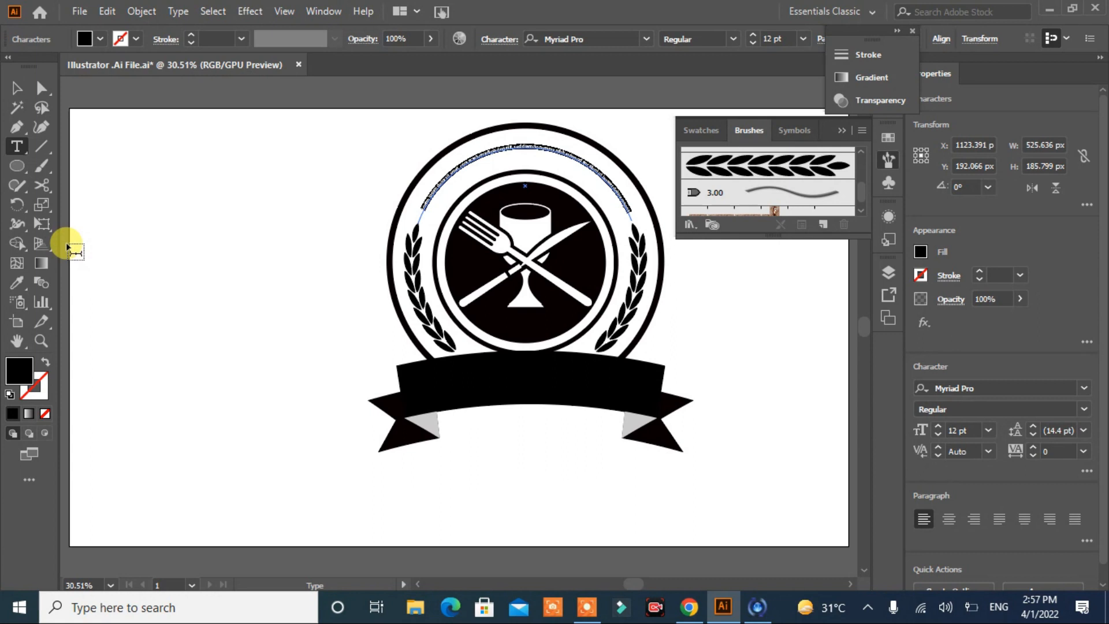
key("BackSpace")
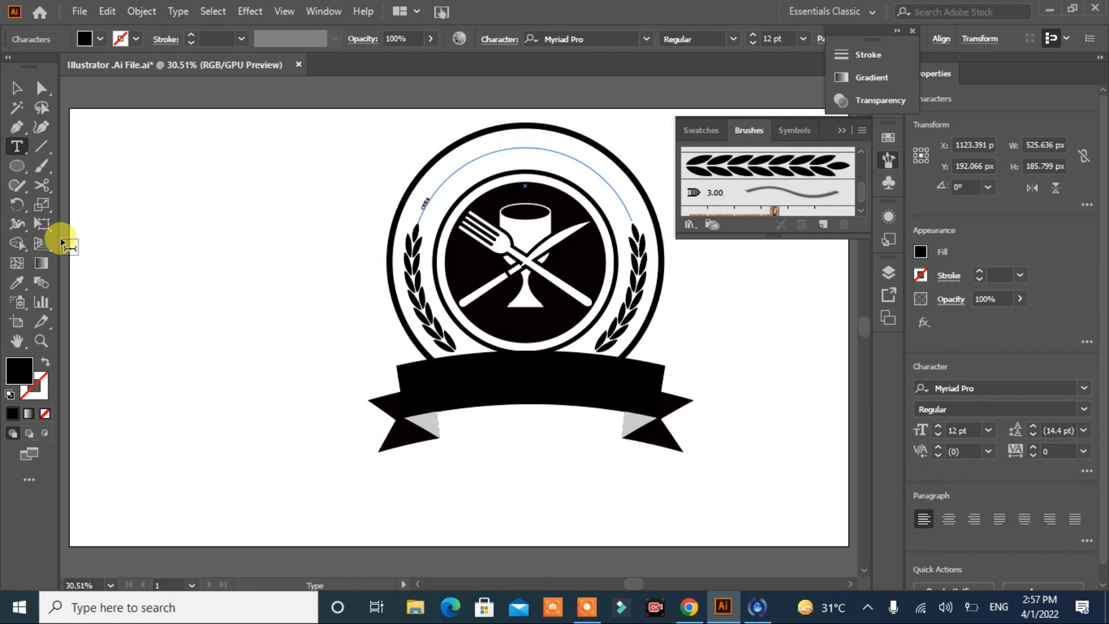
type("ING")
left_click(17, 88)
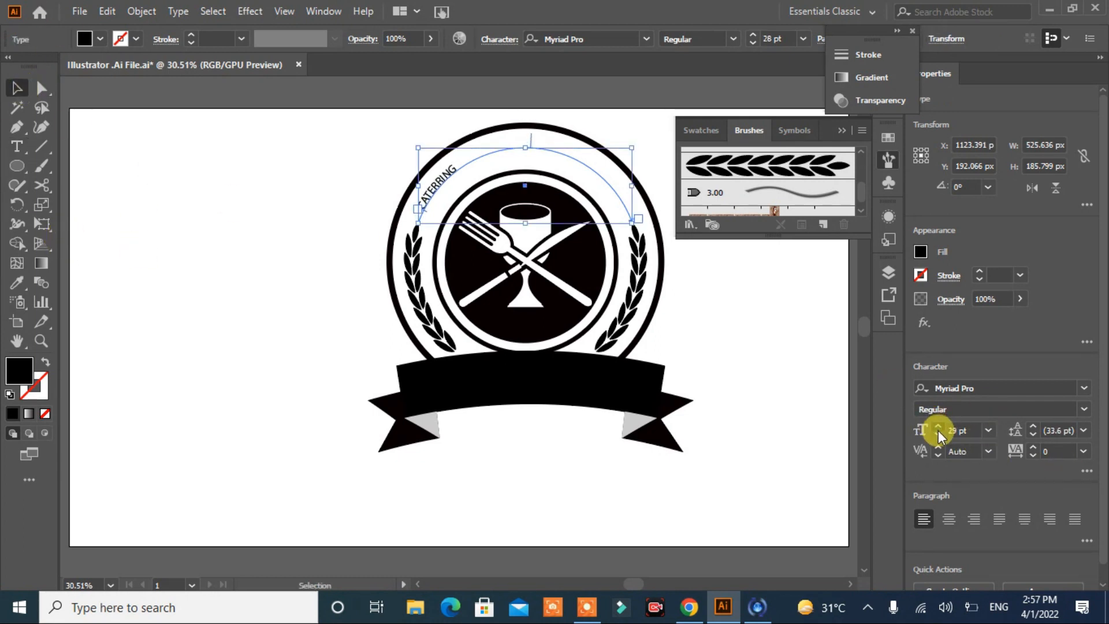
left_click(16, 146)
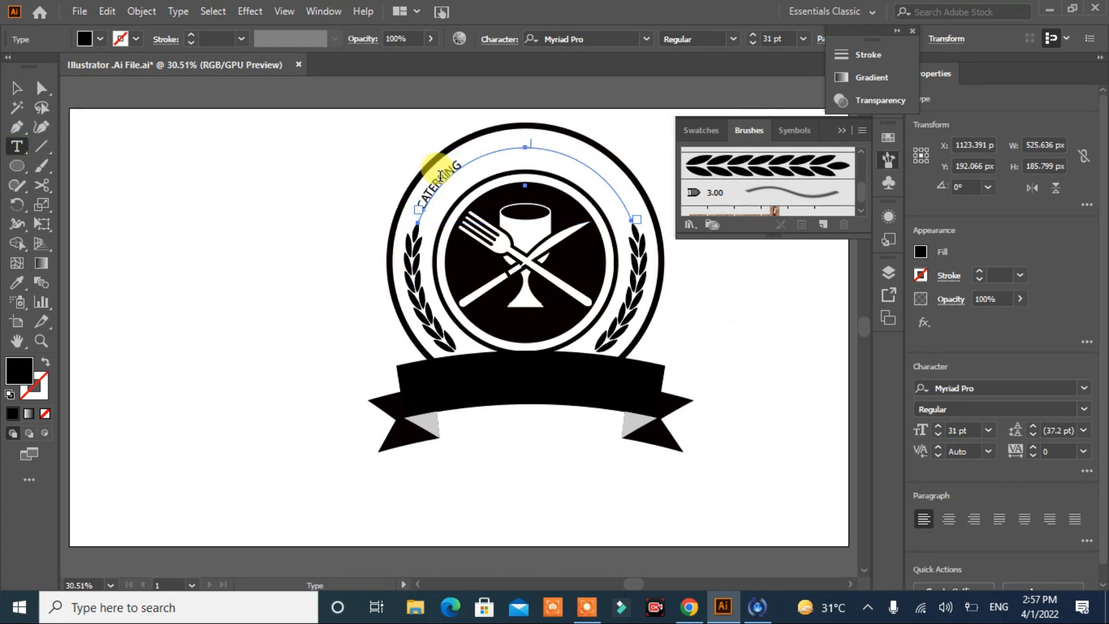
left_click(448, 176)
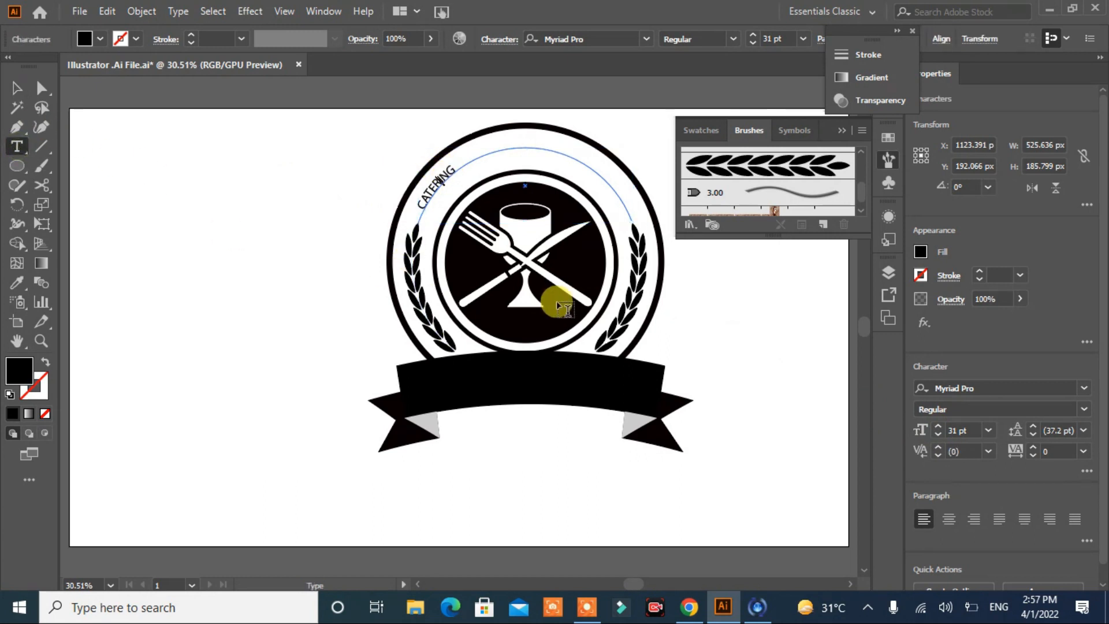
Step: Set the CATERING text to the Calla Personal Use Only font at 67 pt with a tracking of 397
left_click(16, 88)
left_click(938, 427)
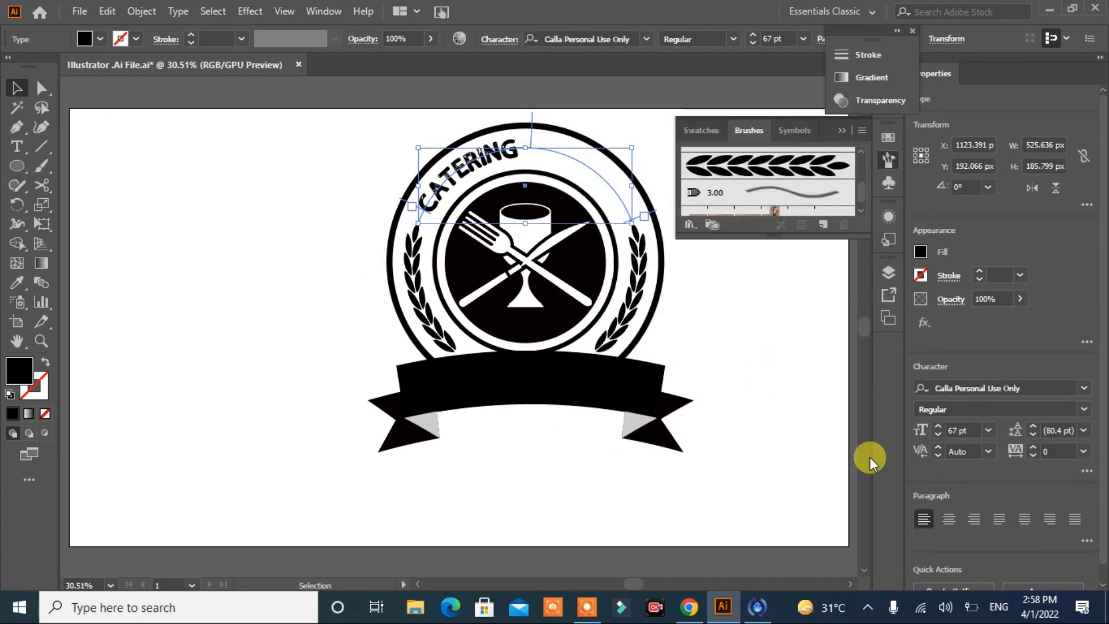
left_click(1083, 451)
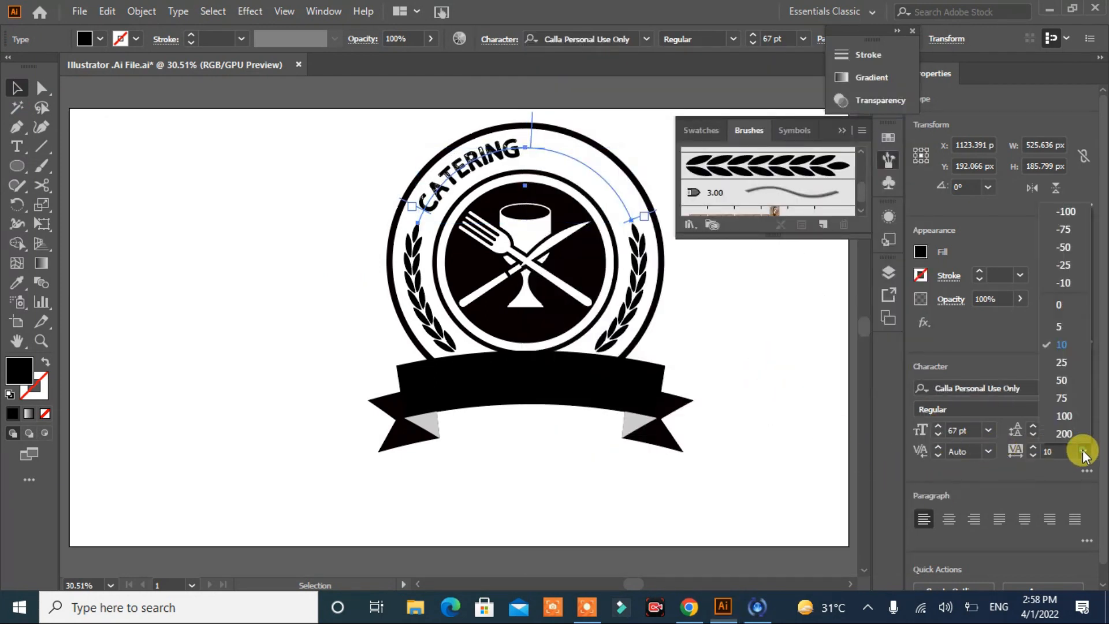
left_click(1080, 424)
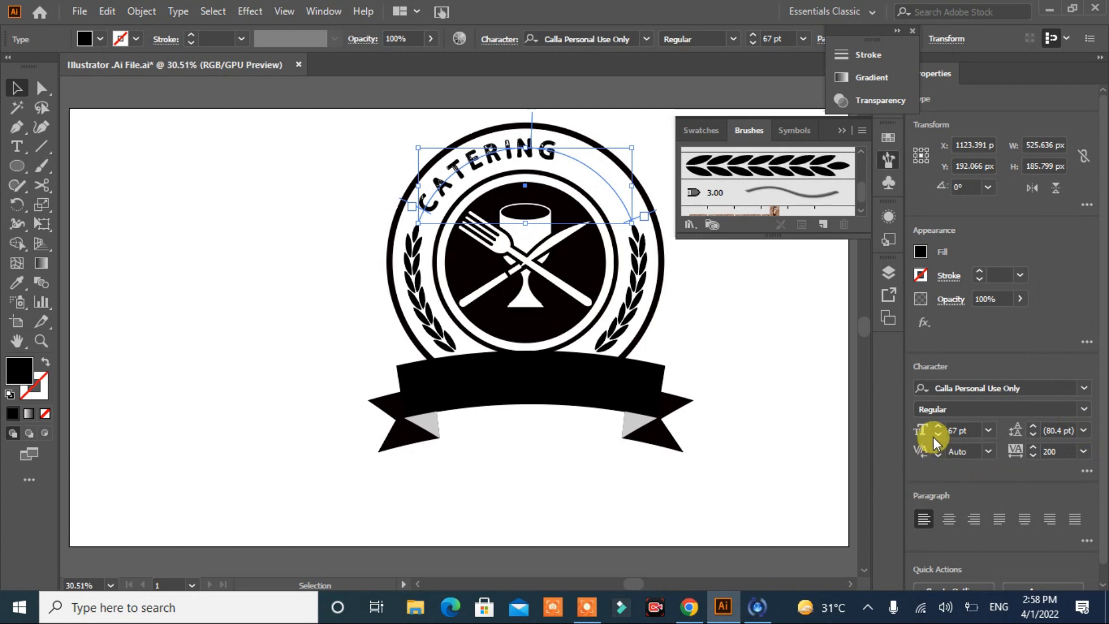
left_click(1033, 447)
left_click_drag(1033, 450, 1034, 450)
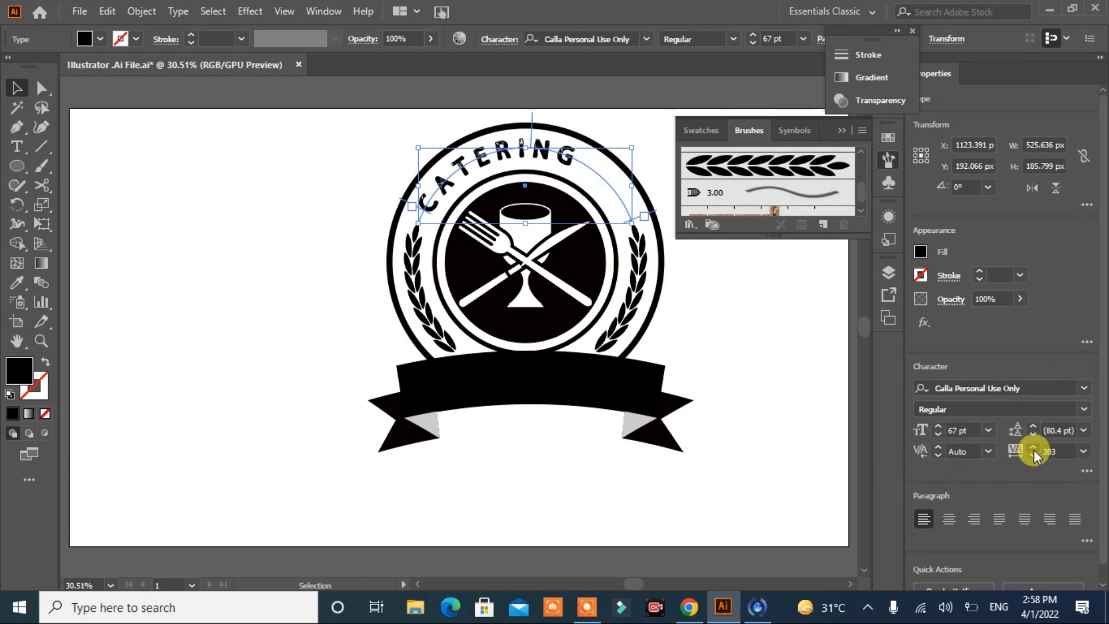
left_click_drag(1034, 450, 1034, 449)
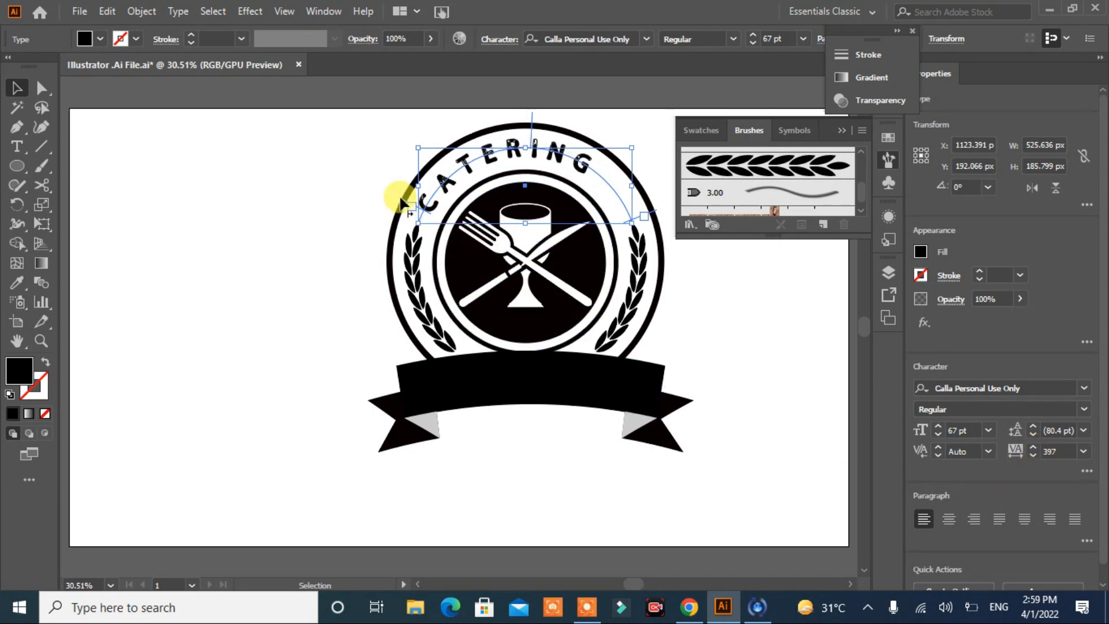
Step: Slide the start of the CATERING text along its arc until the word is centred above the disc
left_click(41, 88)
left_click(408, 207)
left_click_drag(402, 198, 426, 168)
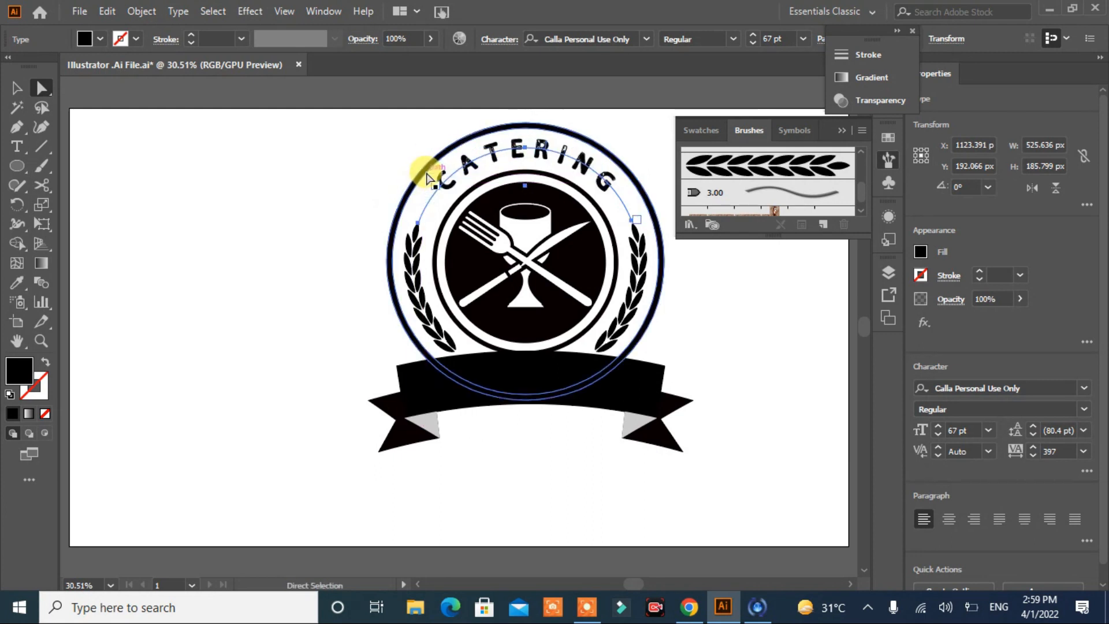
left_click(755, 370)
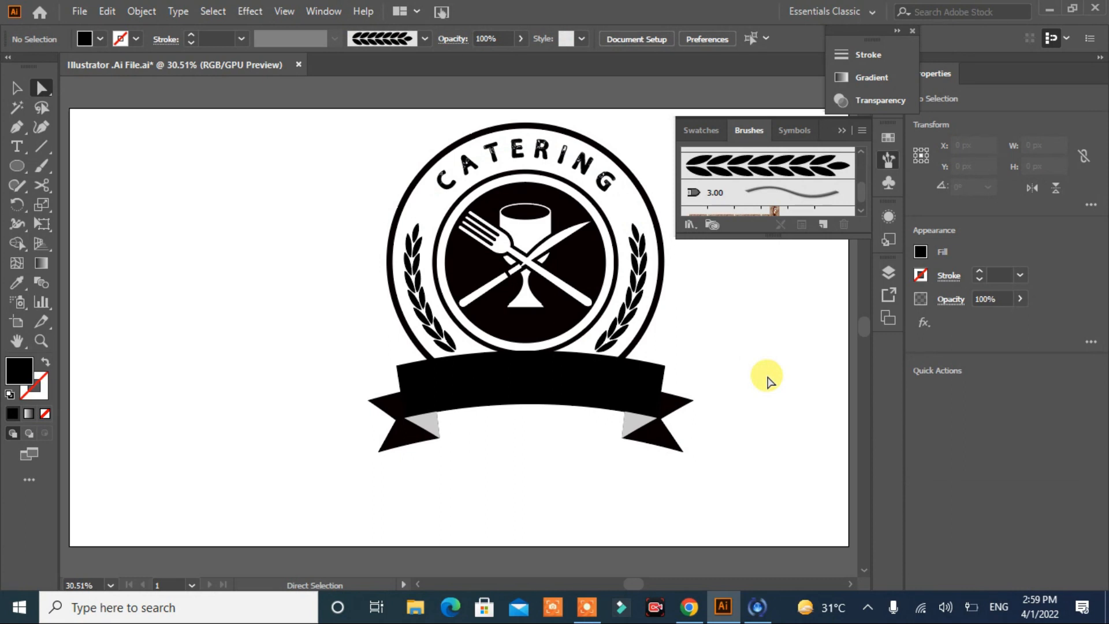
Step: Draw an arched path about 858 px wide across the ribbon banner with the Pen tool, with no fill and a black stroke
left_click(16, 126)
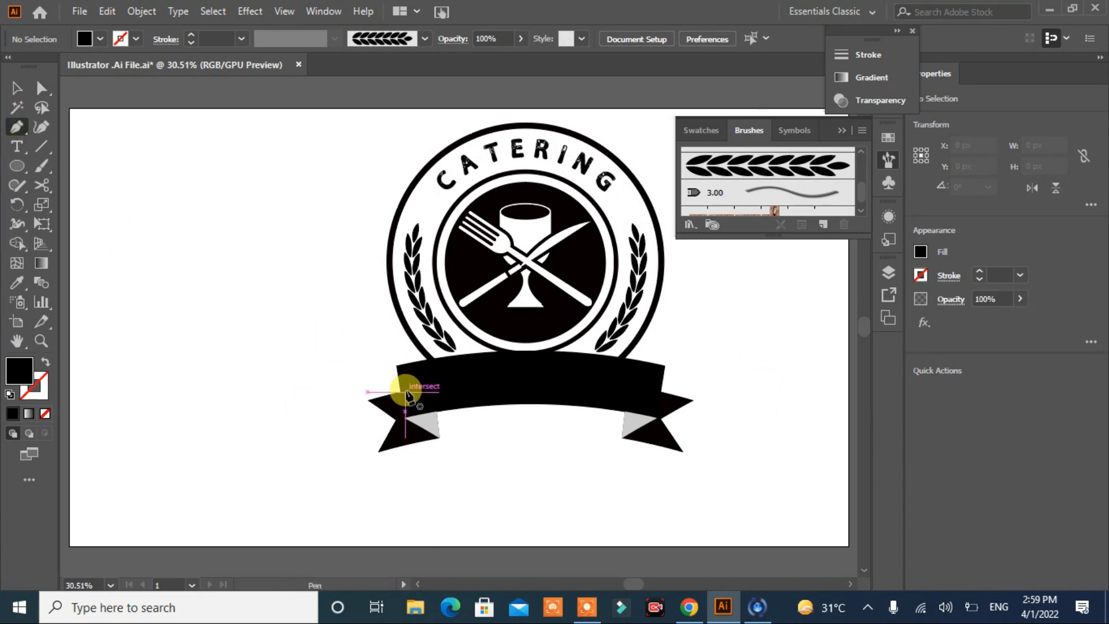
left_click(354, 399)
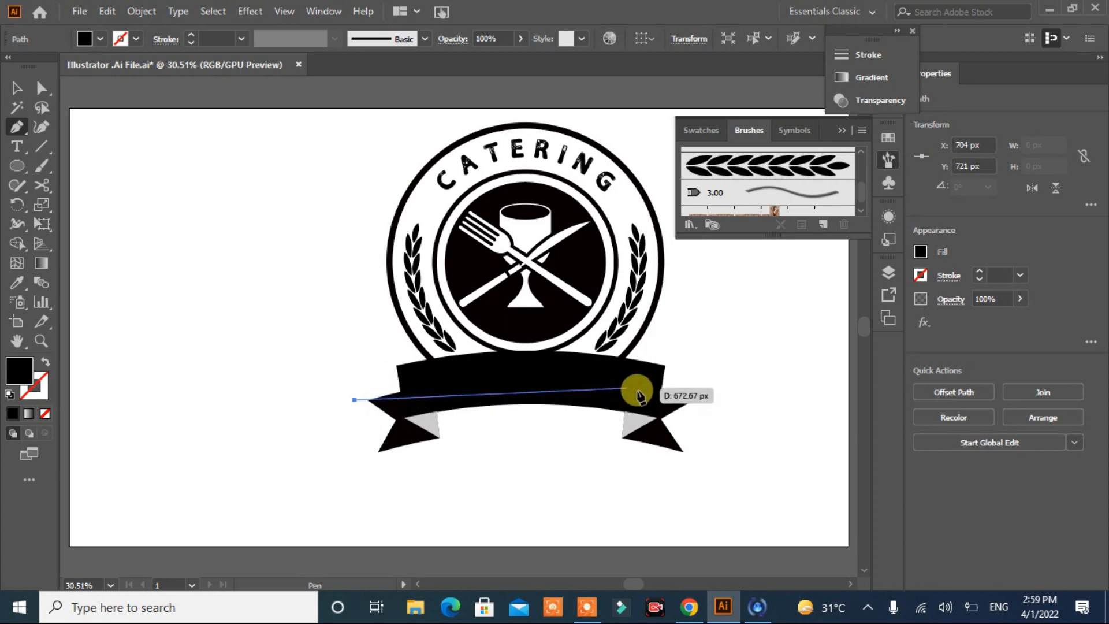
left_click_drag(701, 400, 836, 456)
left_click(666, 490)
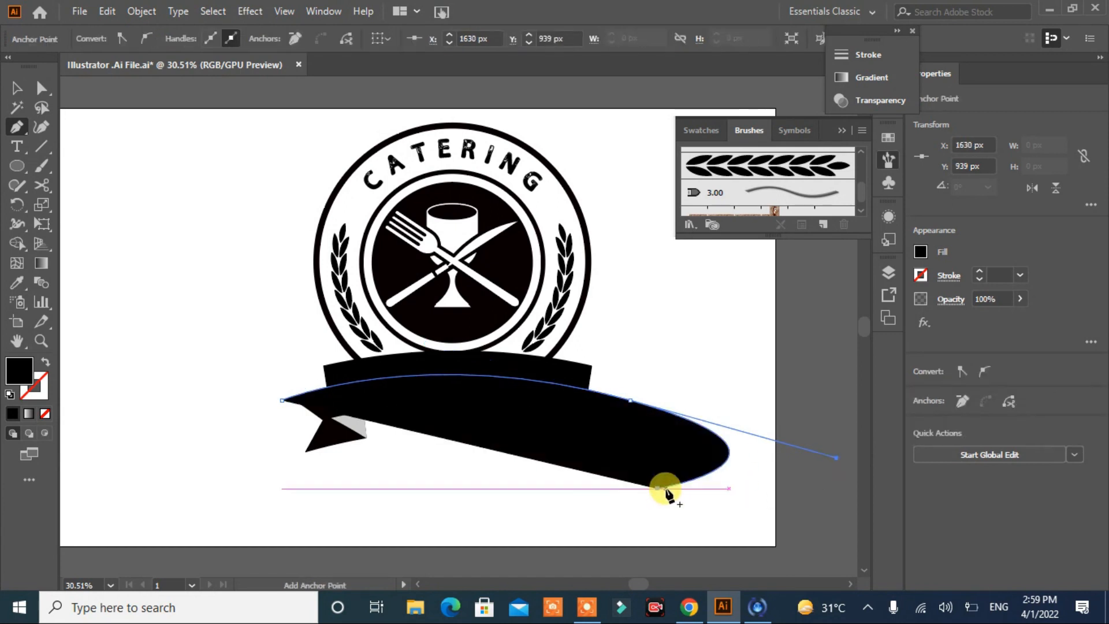
key("ctrl+z")
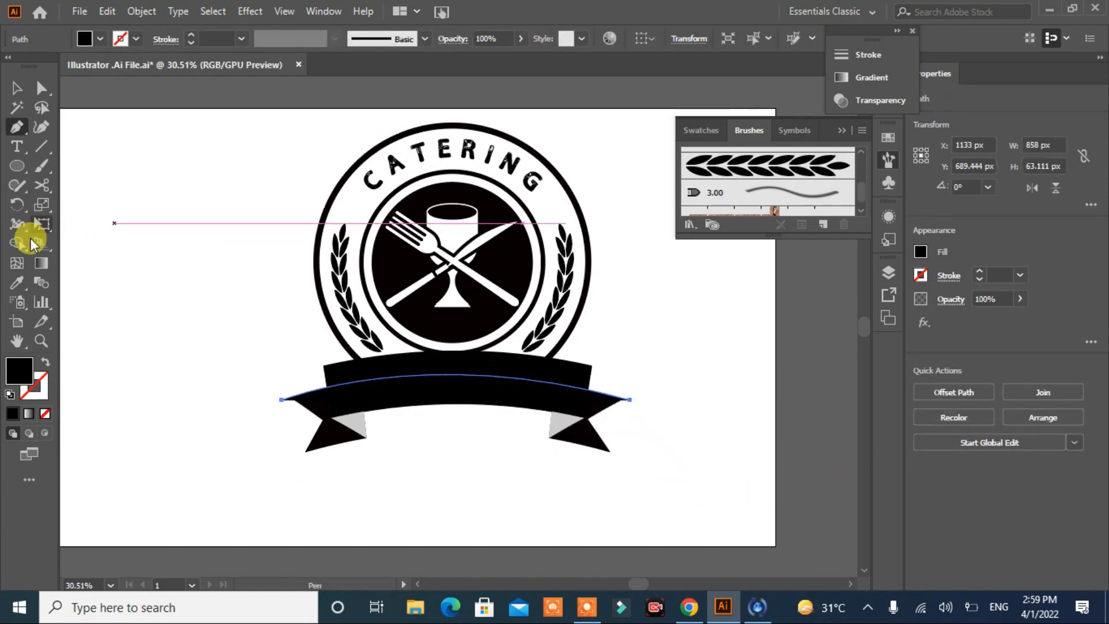
left_click(45, 362)
Step: Place the text FOOD & DRINK along the arched path on the banner
left_click(15, 145)
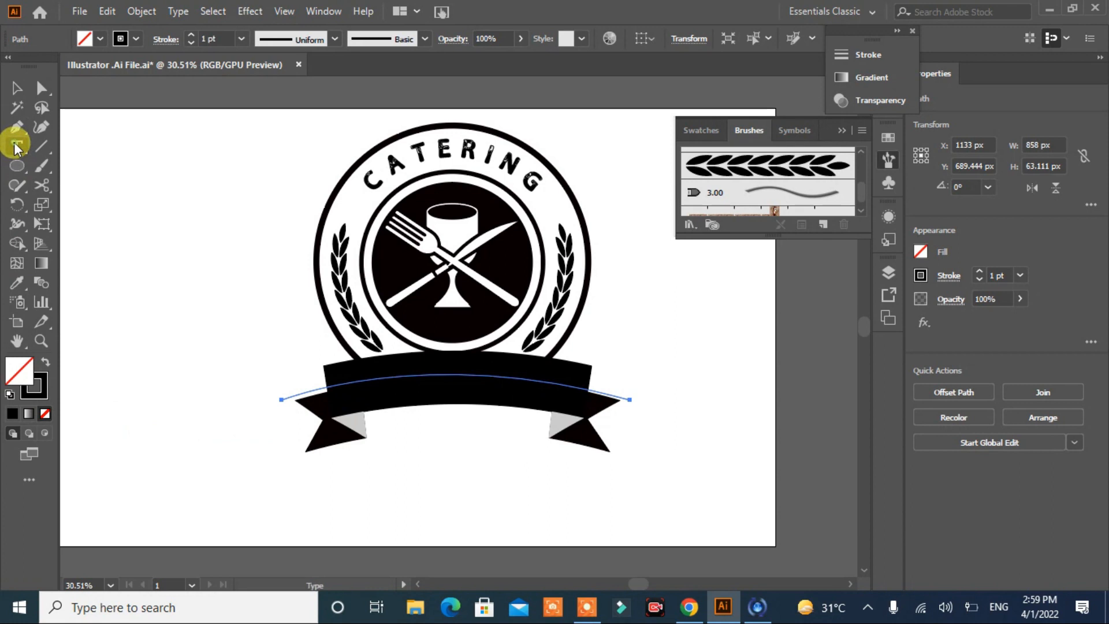
left_click(336, 384)
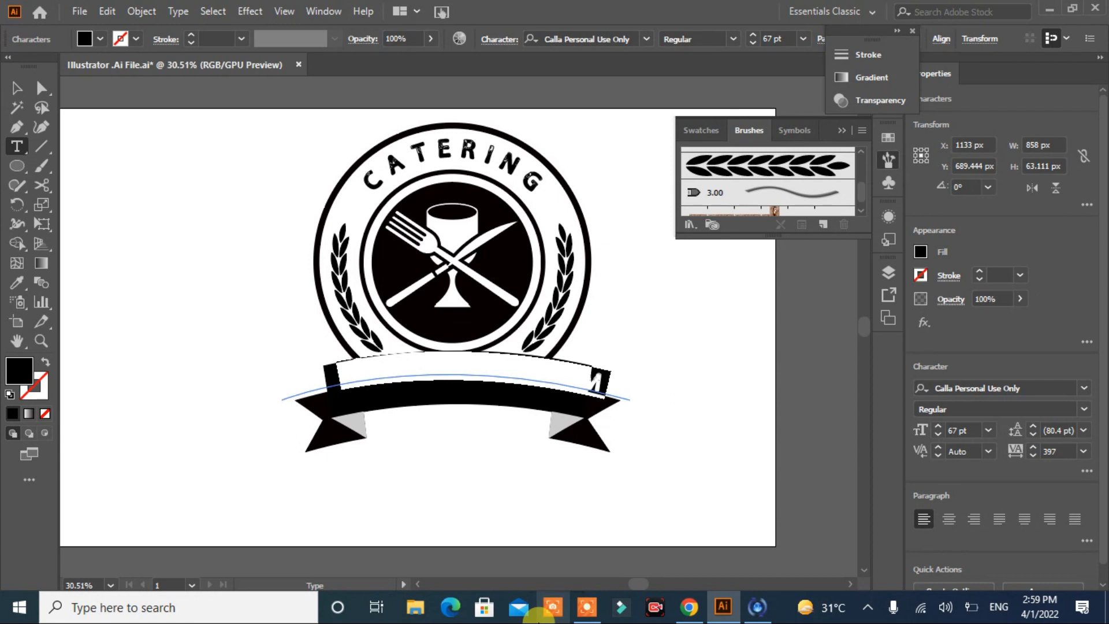
mouse_move(582, 621)
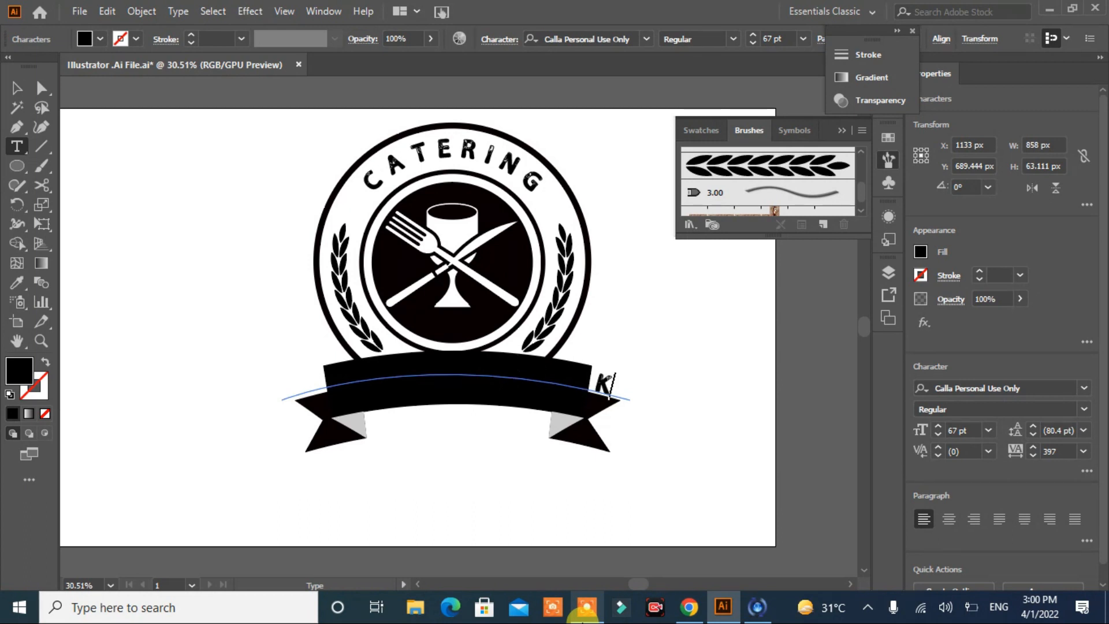
Step: Fill the whole FOOD & DRINK text on the banner with white
left_click(97, 37)
left_click(33, 67)
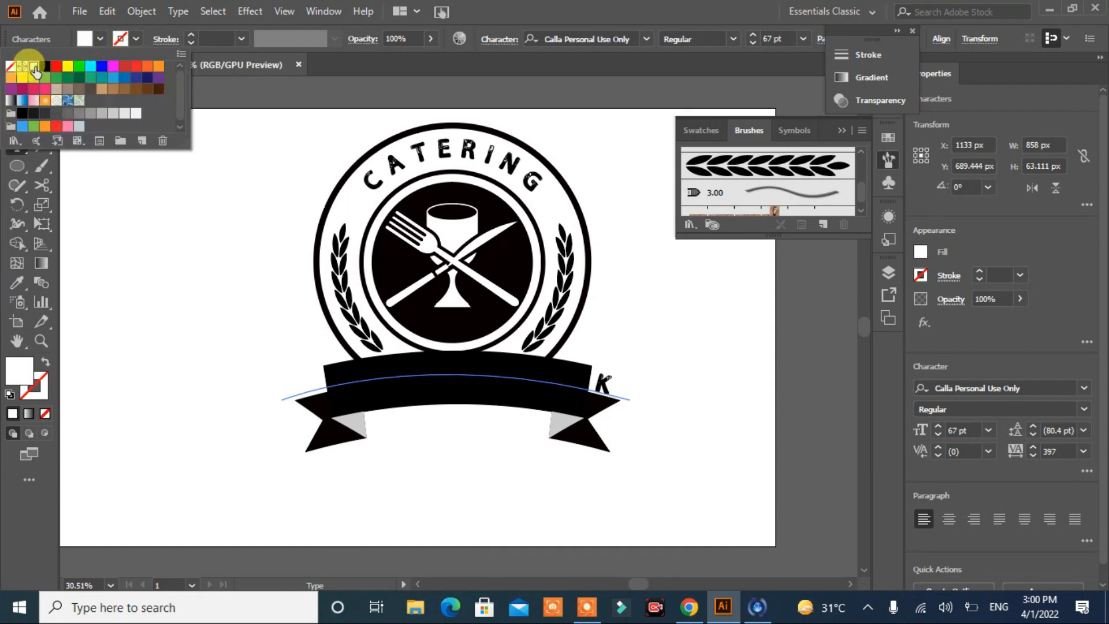
left_click(121, 262)
left_click(120, 263)
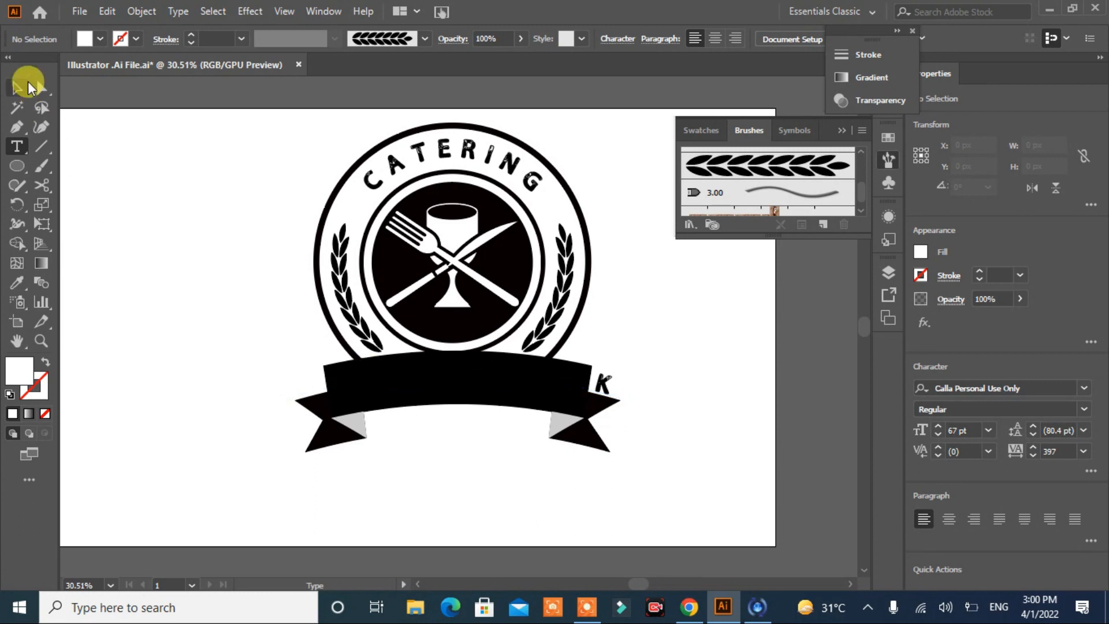
left_click(28, 87)
left_click(366, 394)
left_click(97, 38)
left_click(34, 67)
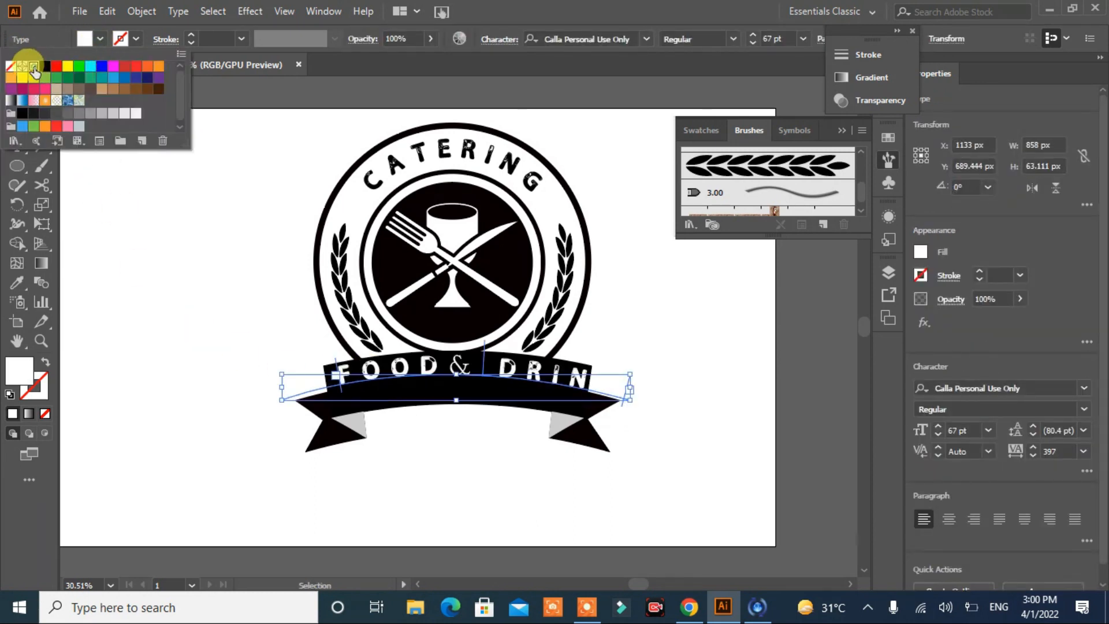
left_click(214, 13)
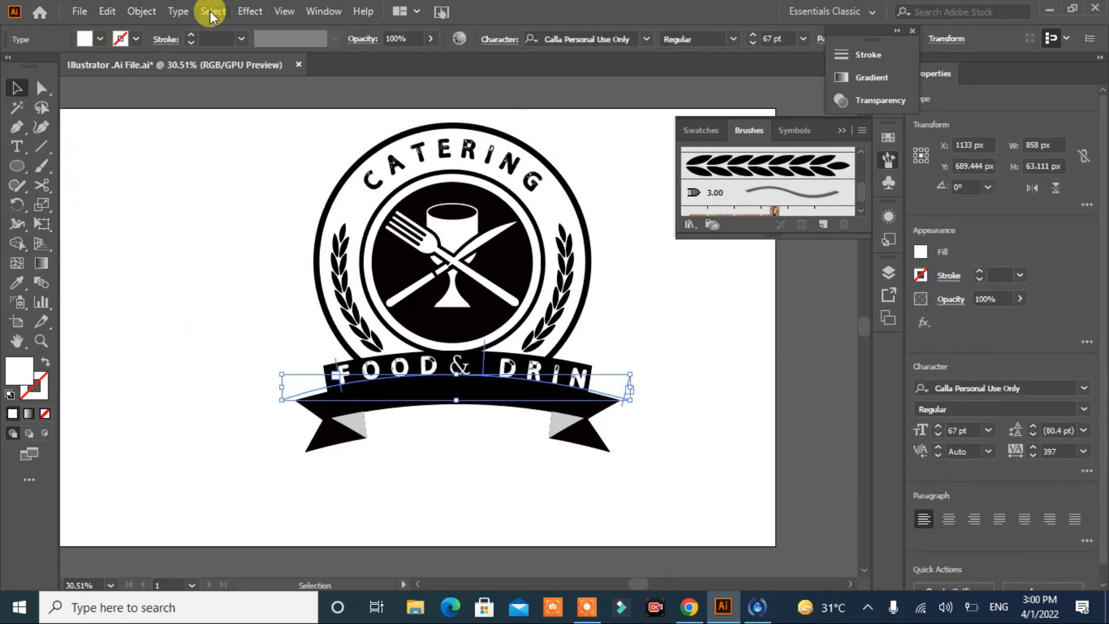
left_click(178, 11)
mouse_move(292, 263)
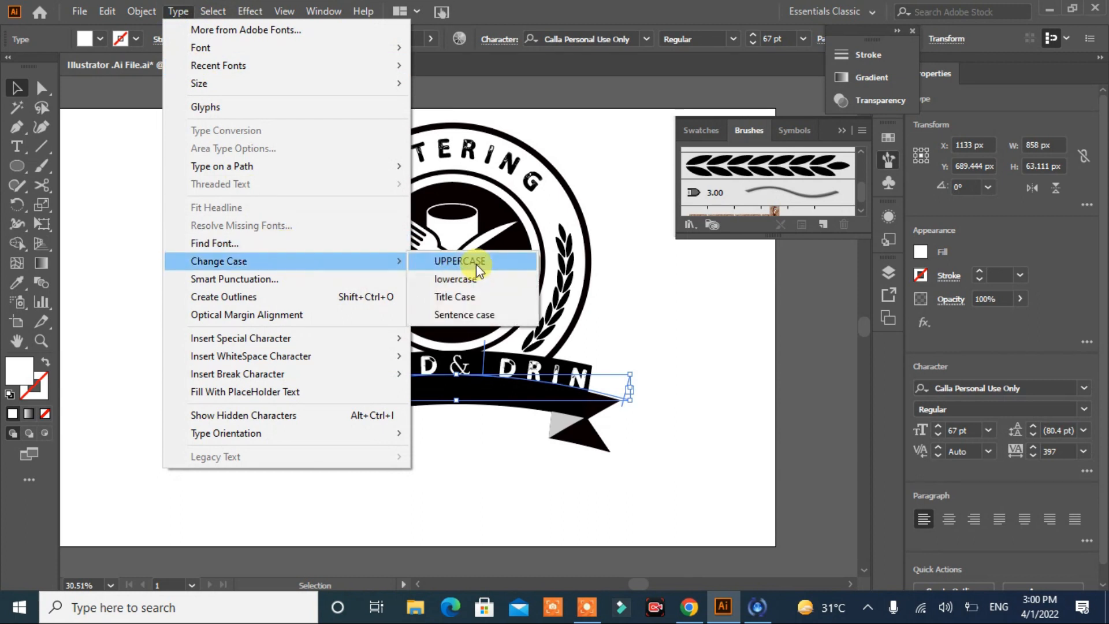
left_click(476, 262)
left_click(142, 11)
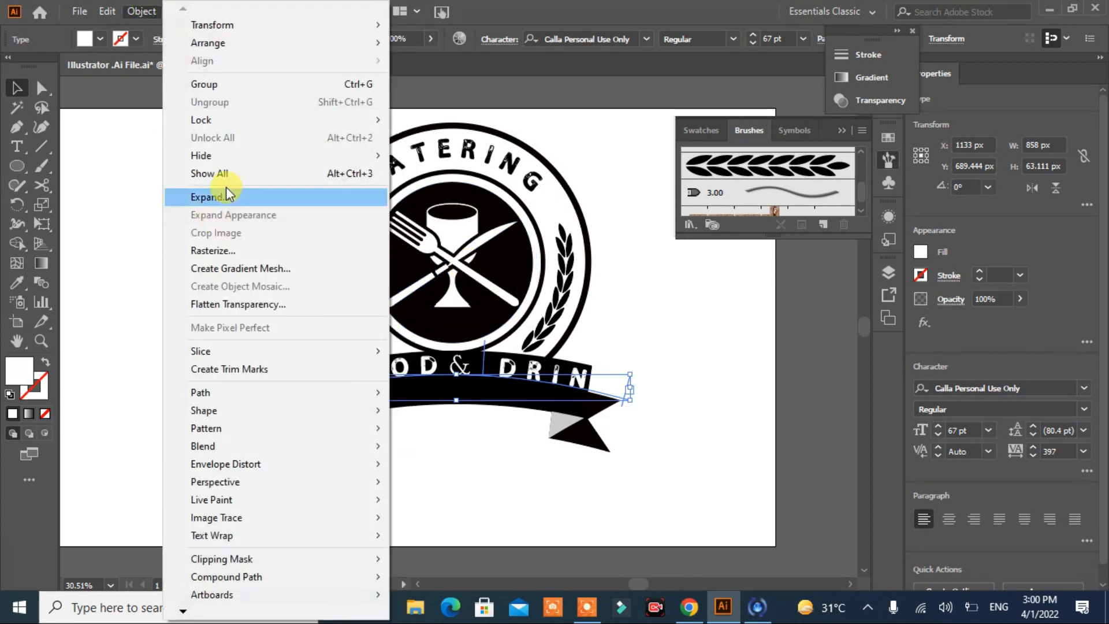
left_click(495, 10)
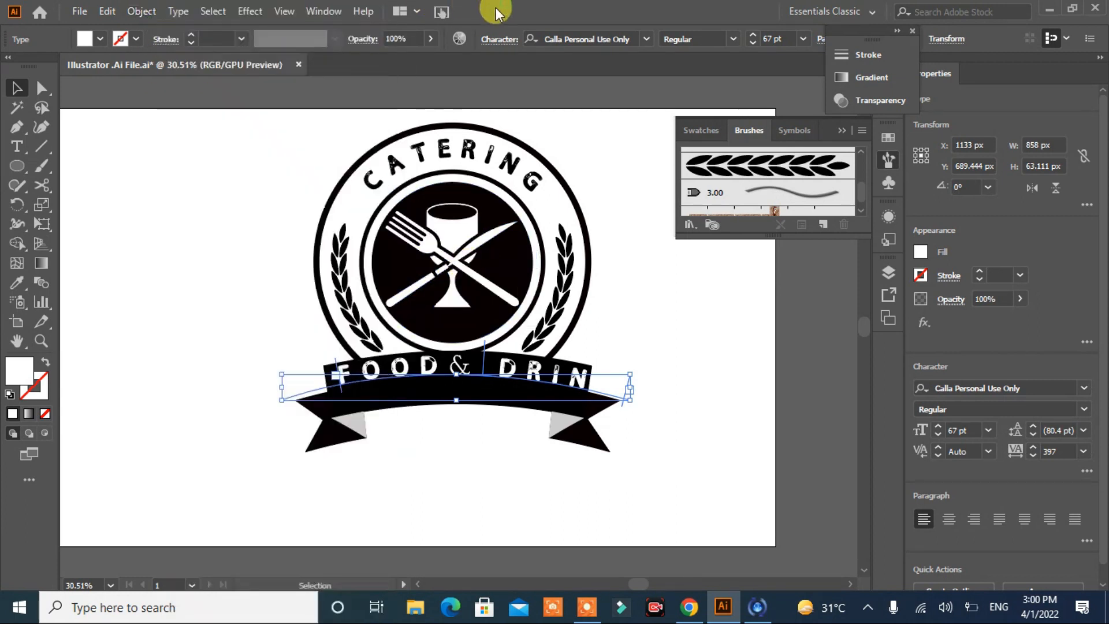
Step: Align the FOOD & DRINK text to the center of its path in the Type on a Path options
left_click(174, 11)
mouse_move(396, 166)
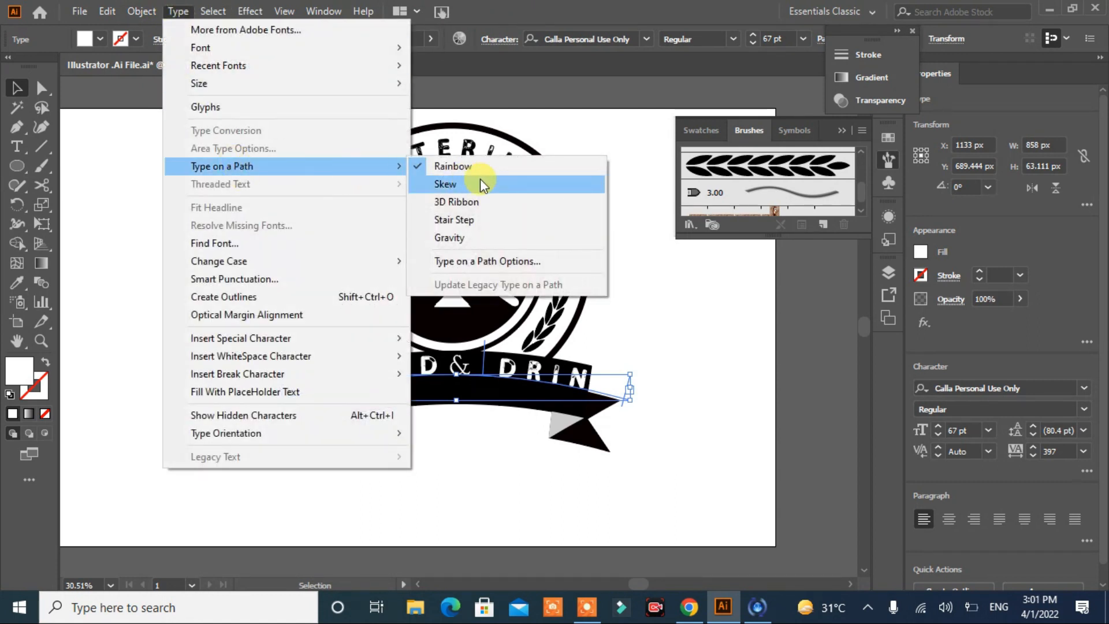
left_click(508, 262)
left_click(573, 283)
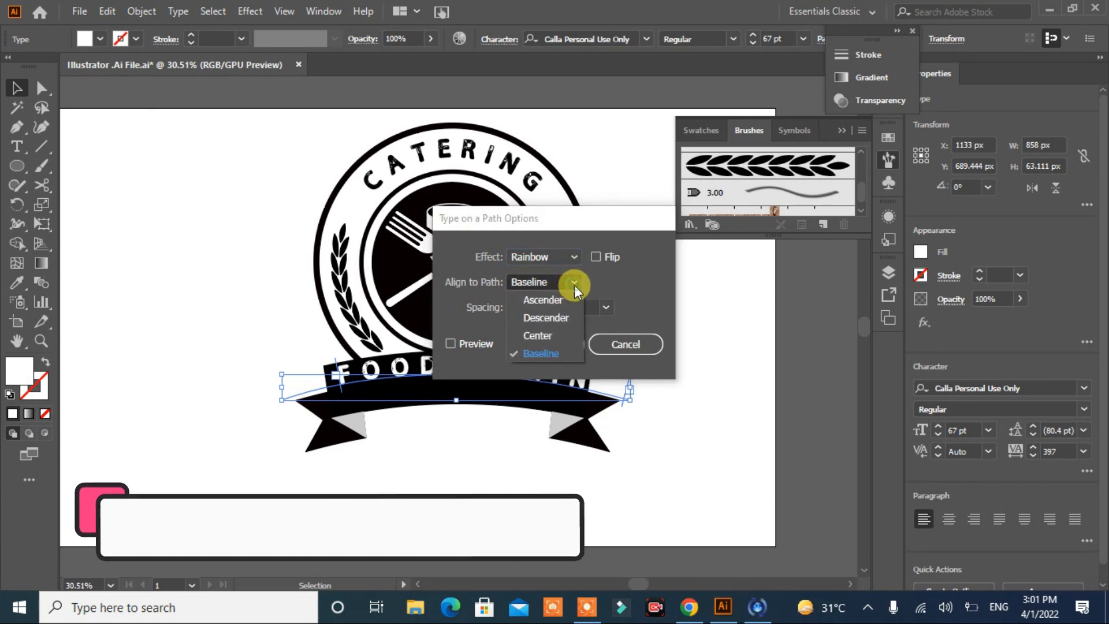
left_click(545, 336)
left_click(450, 343)
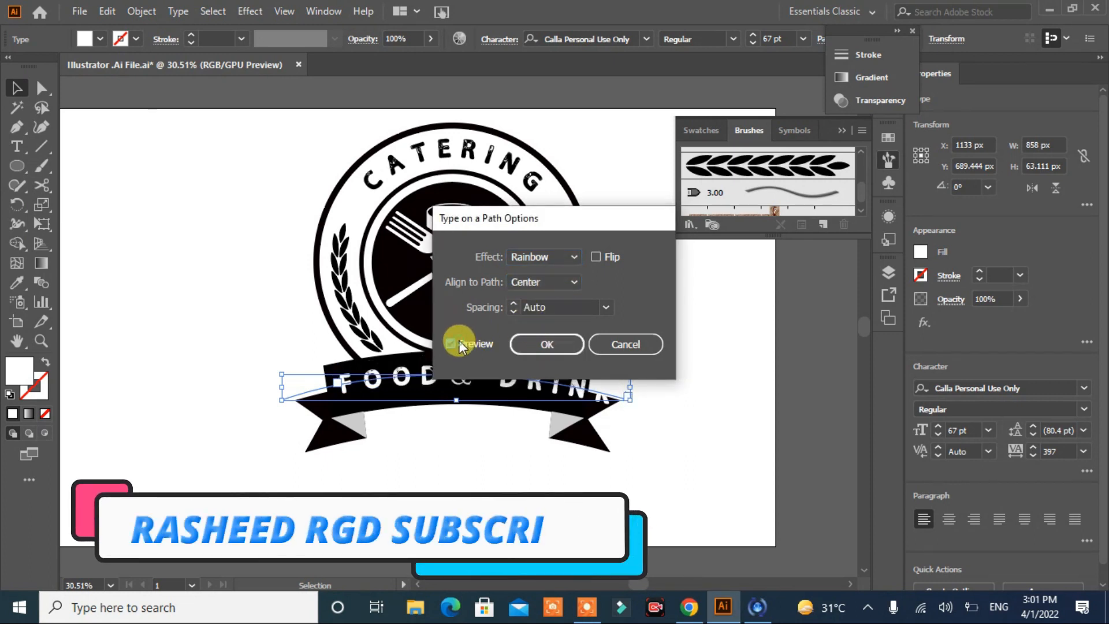
left_click(547, 346)
Step: Reduce the tracking of the FOOD & DRINK text to 243 so it fits within the banner
left_click(1033, 455)
left_click(1032, 455)
left_click(1032, 454)
left_click(1032, 454)
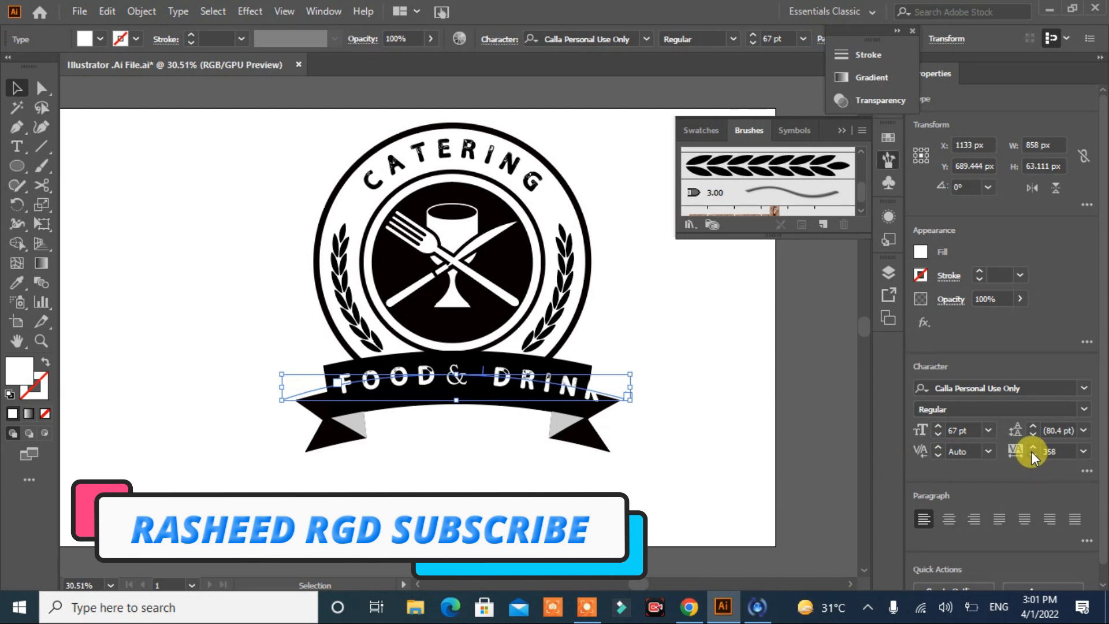
left_click(1031, 455)
left_click(1032, 455)
left_click(1031, 455)
left_click(1032, 455)
left_click(1031, 455)
left_click(1031, 456)
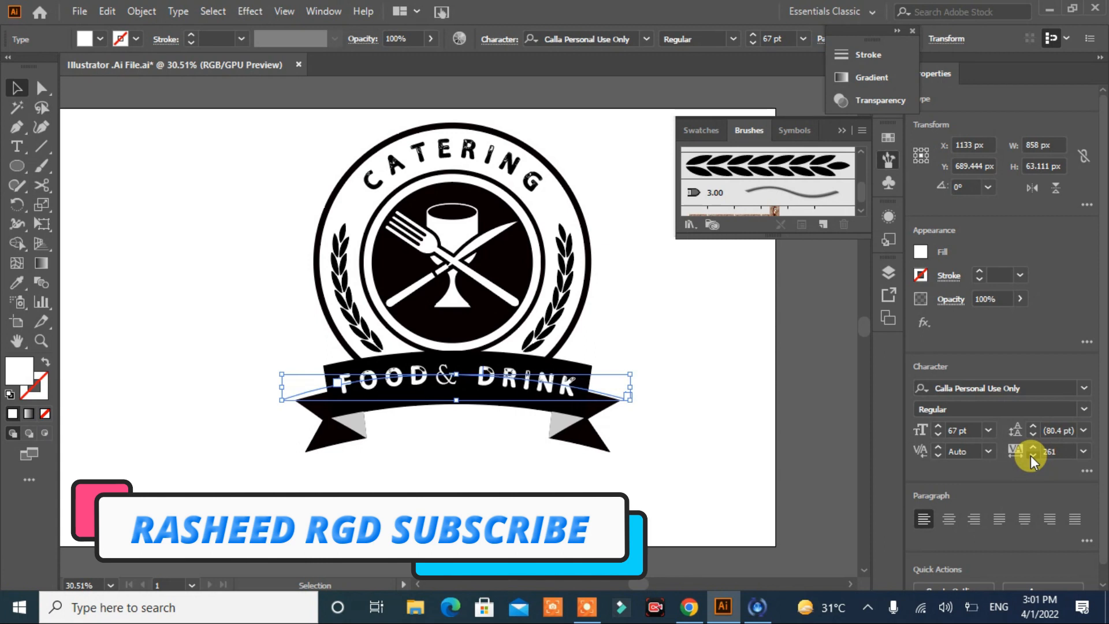
left_click(1032, 455)
left_click(1032, 455)
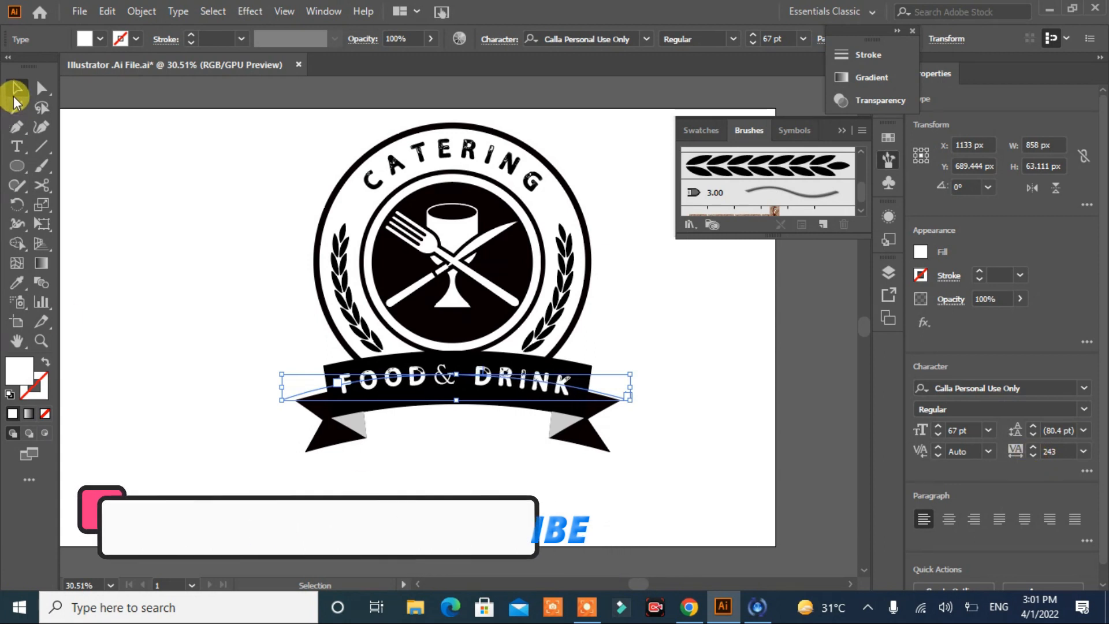
left_click(160, 178)
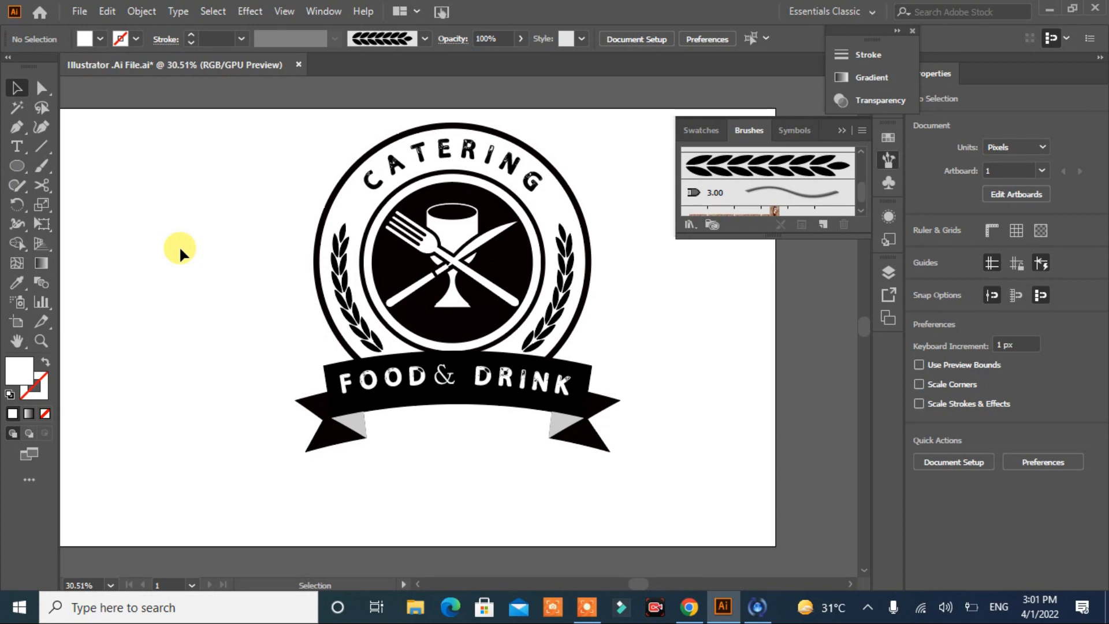
Step: Duplicate the black star above the left leaf branch to the matching place above the right branch
left_click(366, 203)
left_click_drag(366, 203, 553, 209)
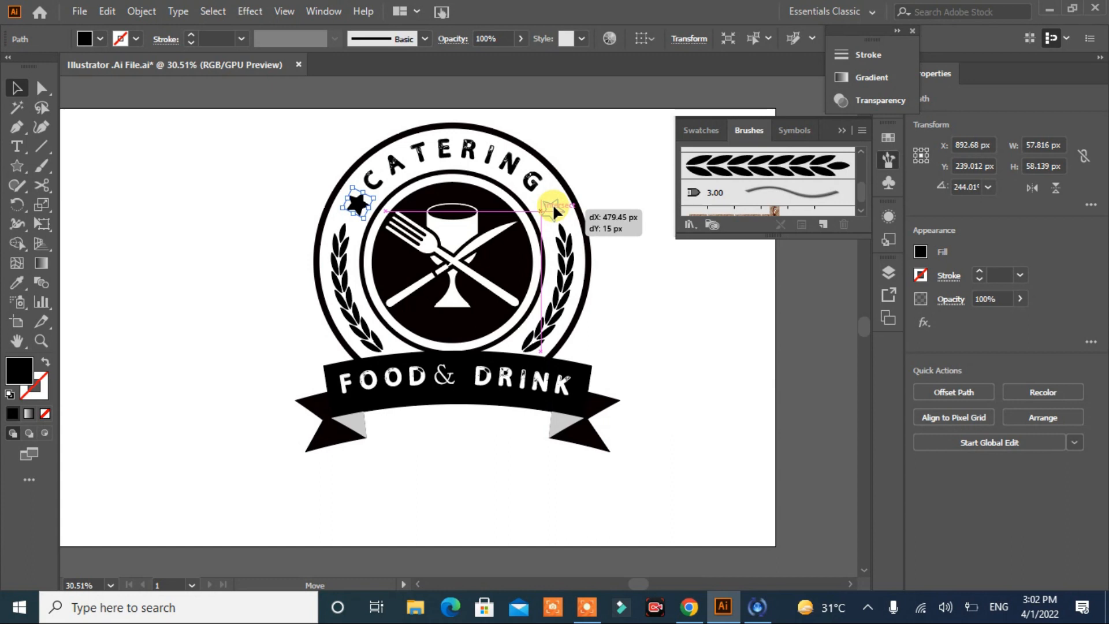